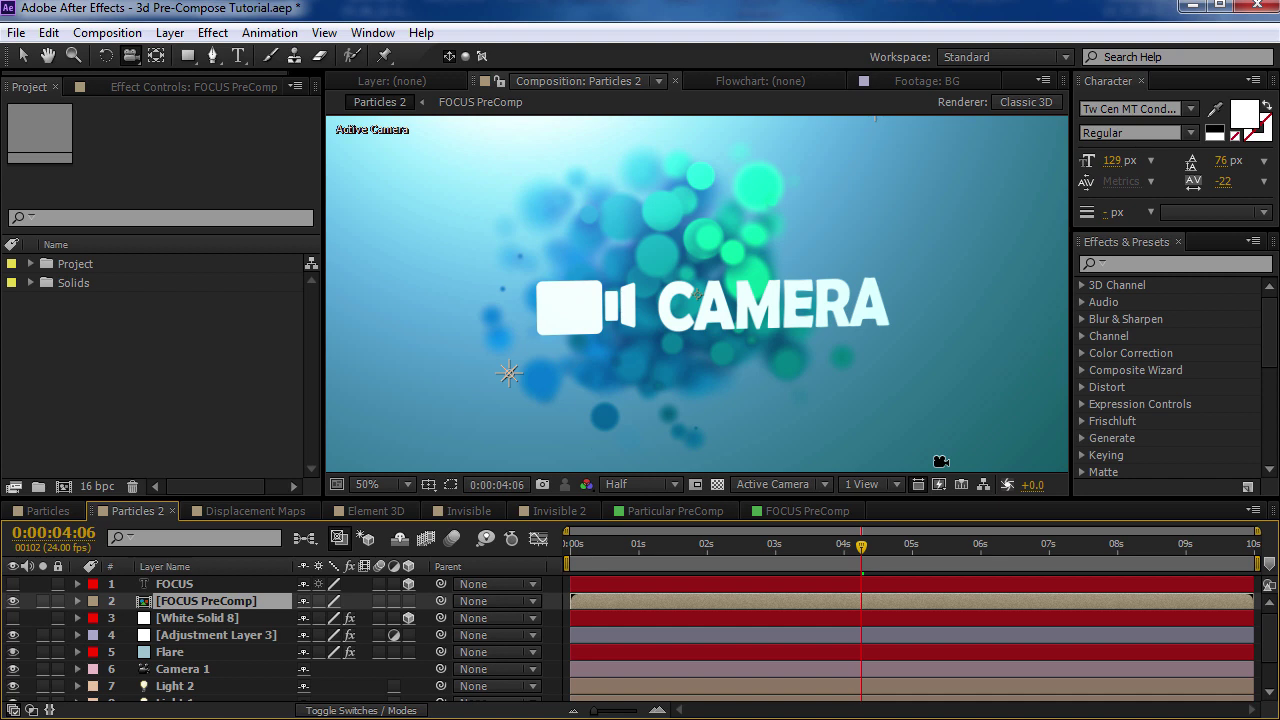
Select layers in the Particles 2 timeline and show the FOCUS PreComp layer's effect settings.
click(185, 585)
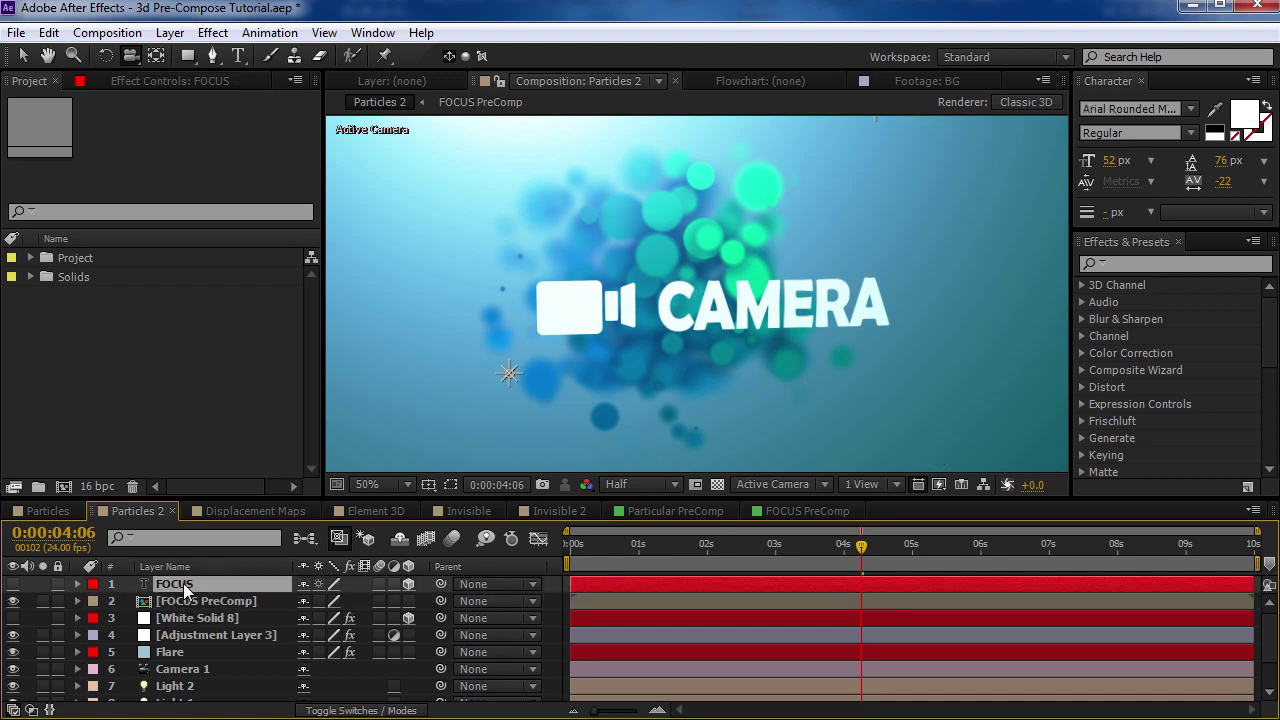
shift+click(194, 602)
shift+click(194, 620)
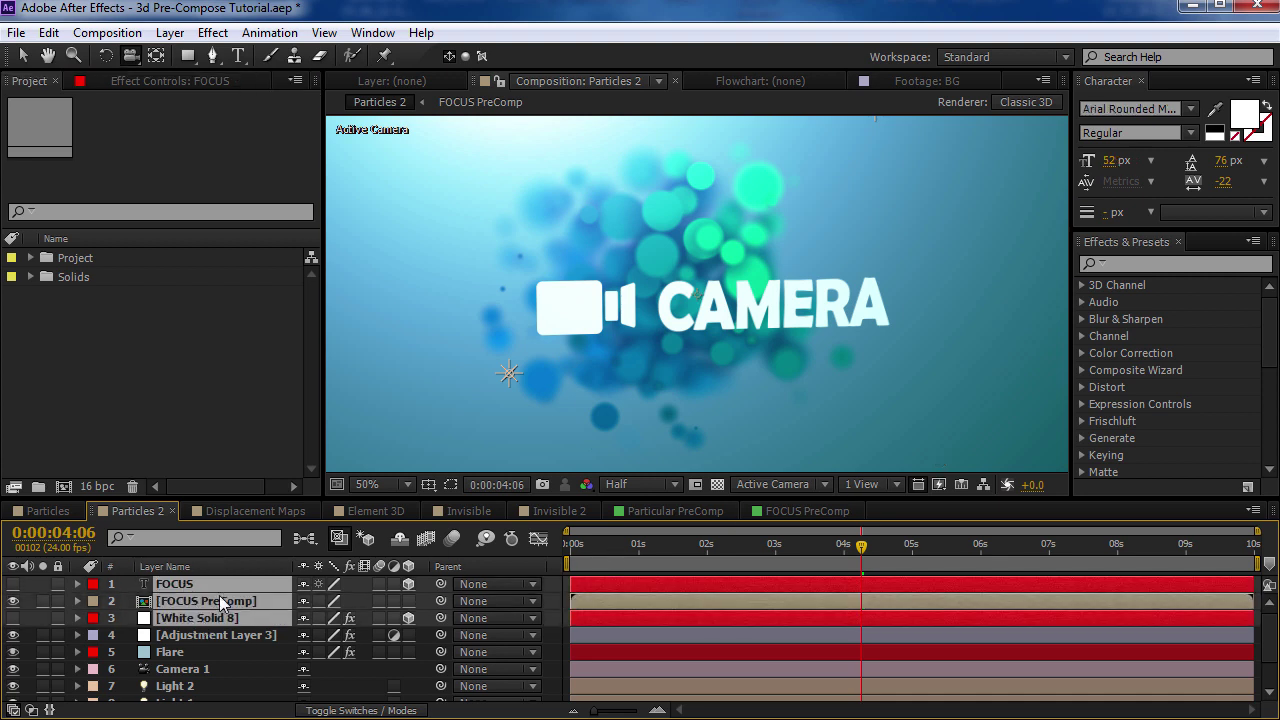
key(ctrl+Down)
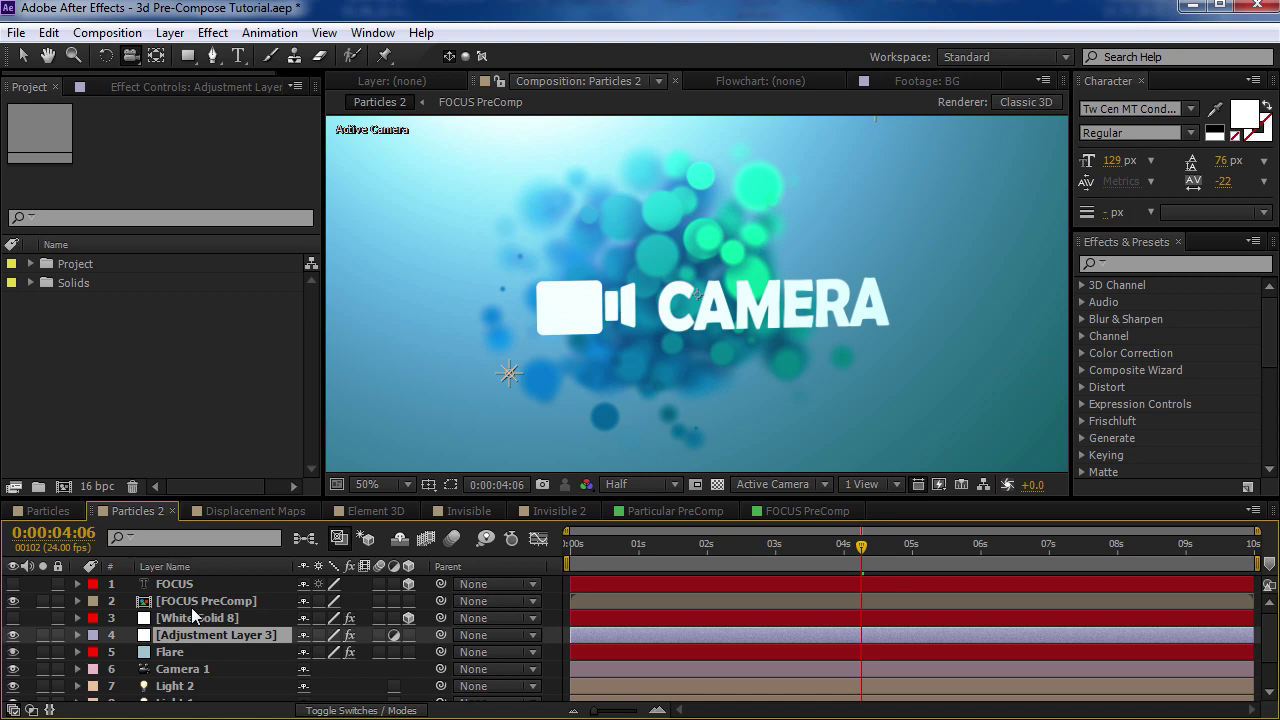
click(191, 605)
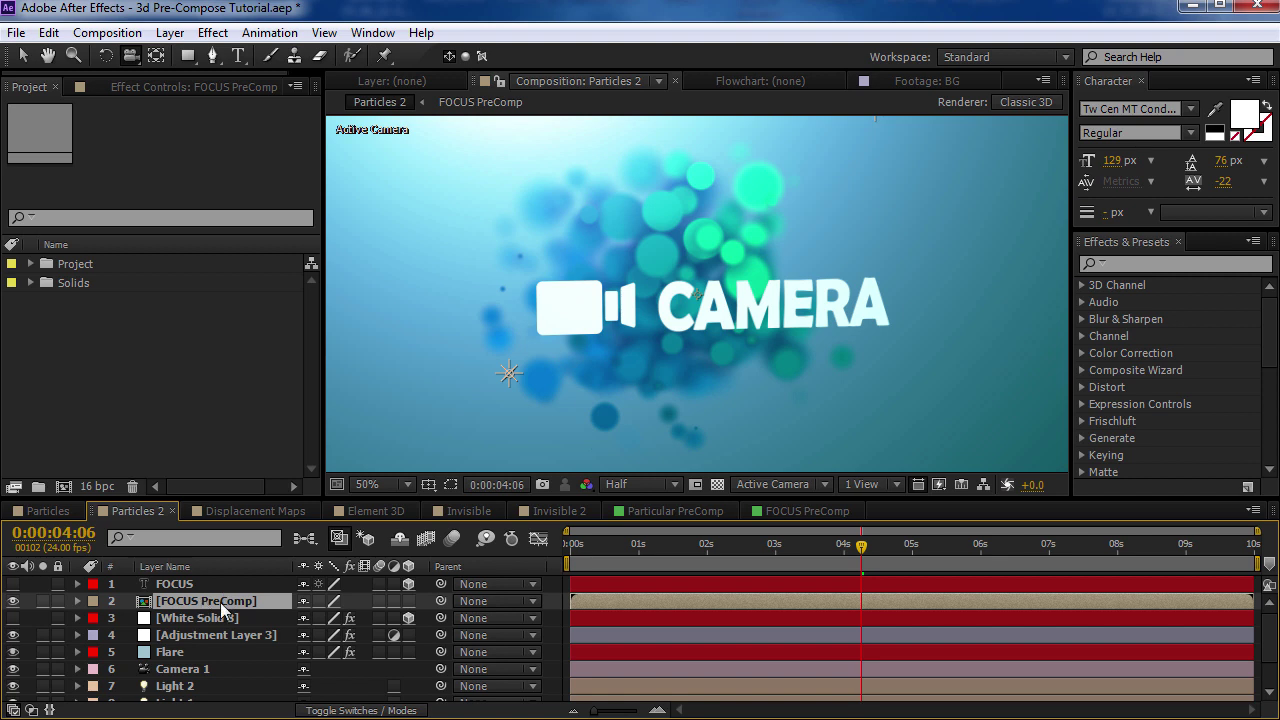
key(F3)
In Particles, precompose the Particular layer with 'Move all attributes', creating Particular Comp 1.
click(50, 511)
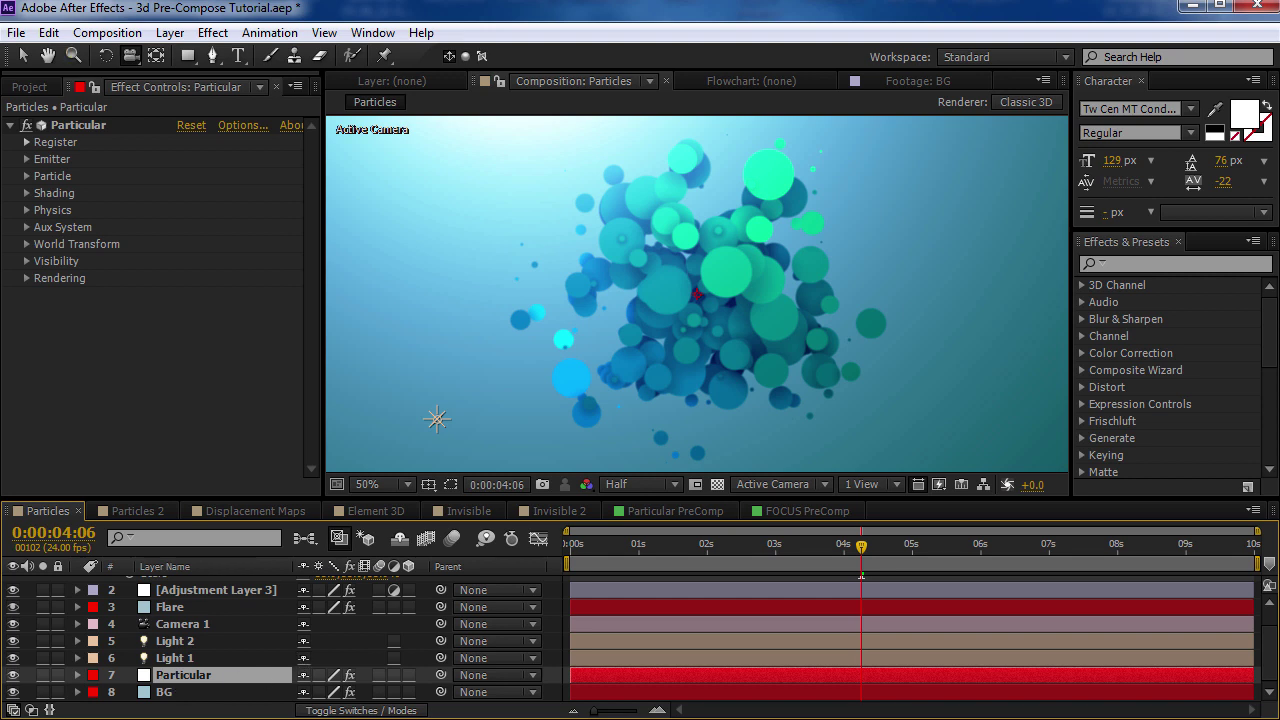
click(170, 32)
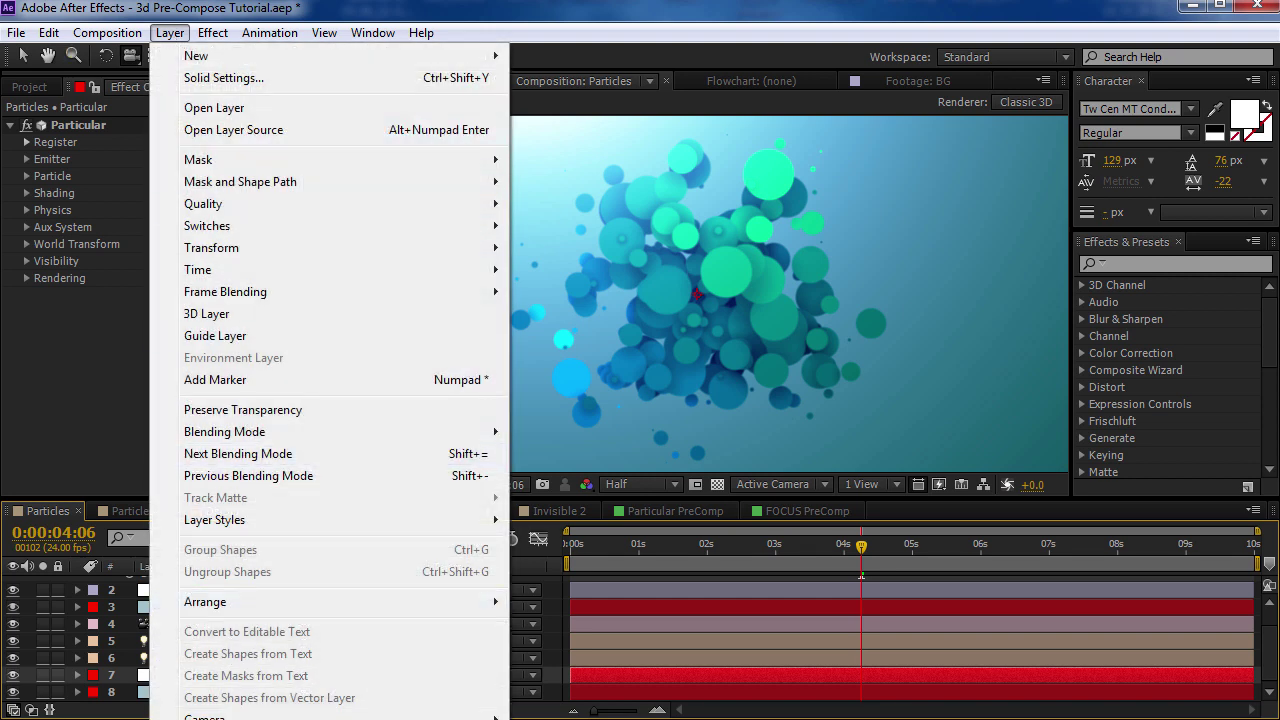
key(ctrl+shift+c)
click(514, 503)
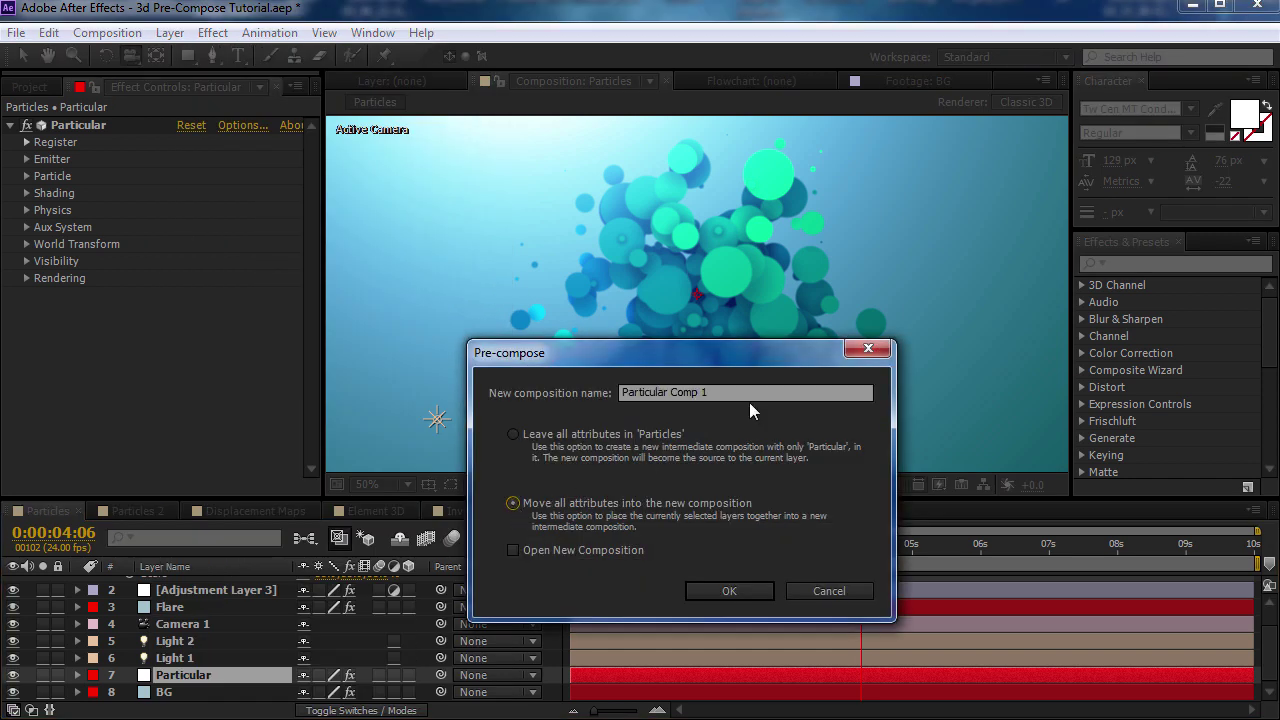
click(728, 591)
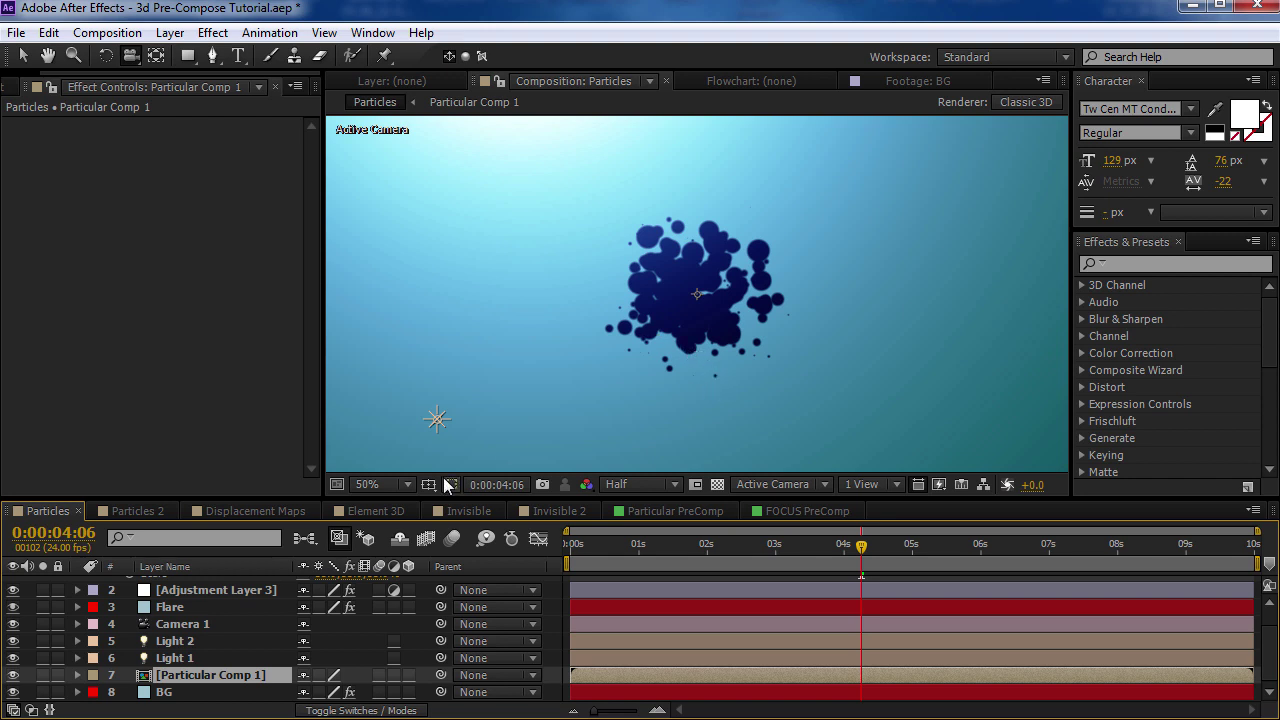
Inspect Particular Comp 1's particles over the transparency grid, then go back to Particles.
double_click(212, 675)
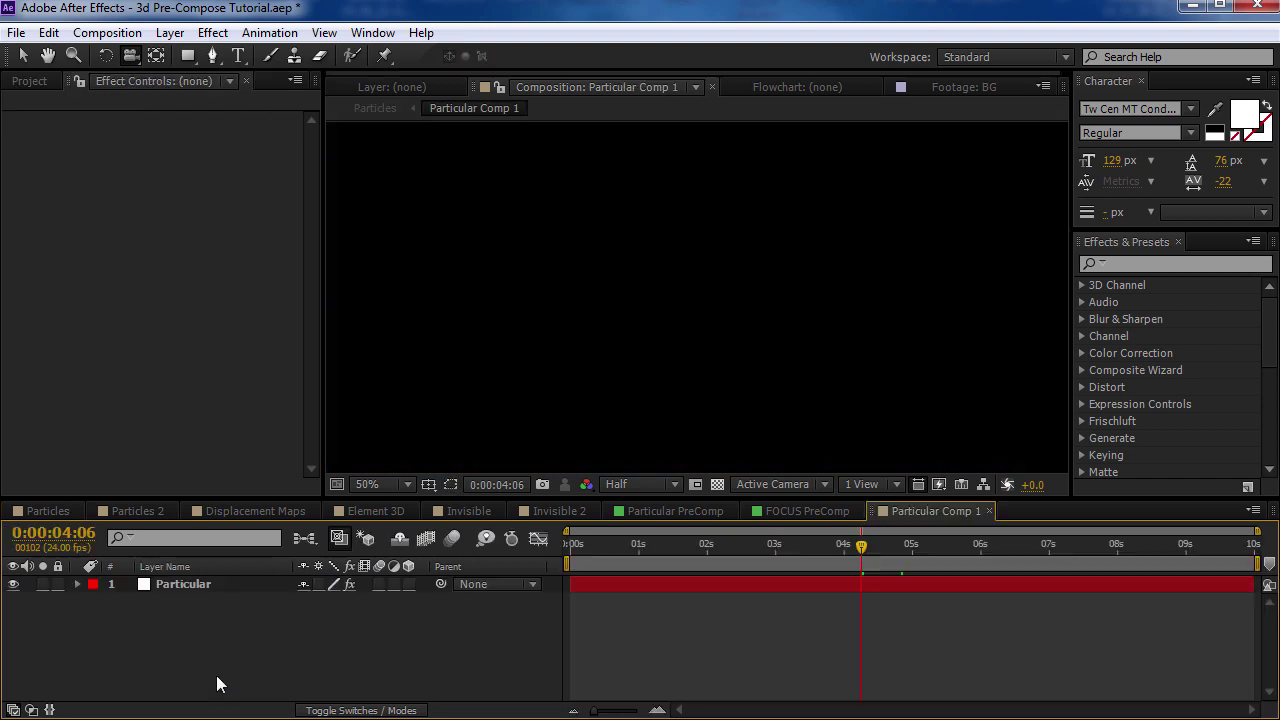
click(717, 487)
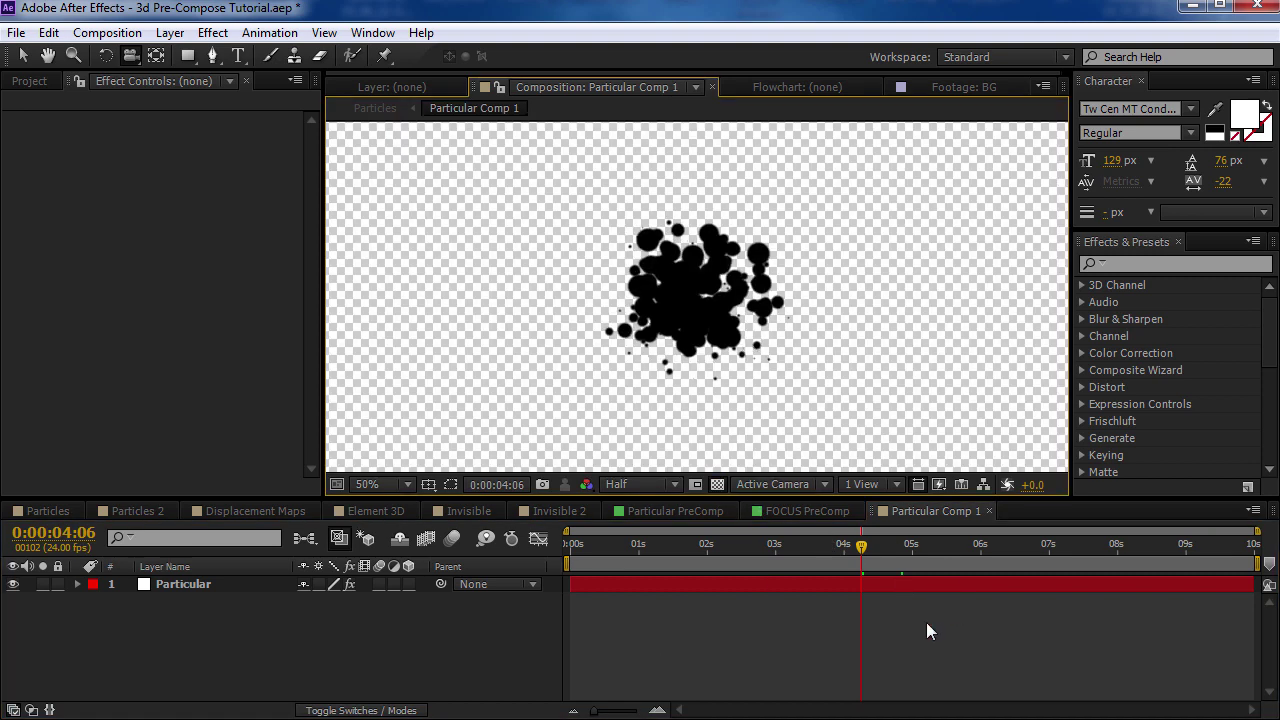
click(46, 511)
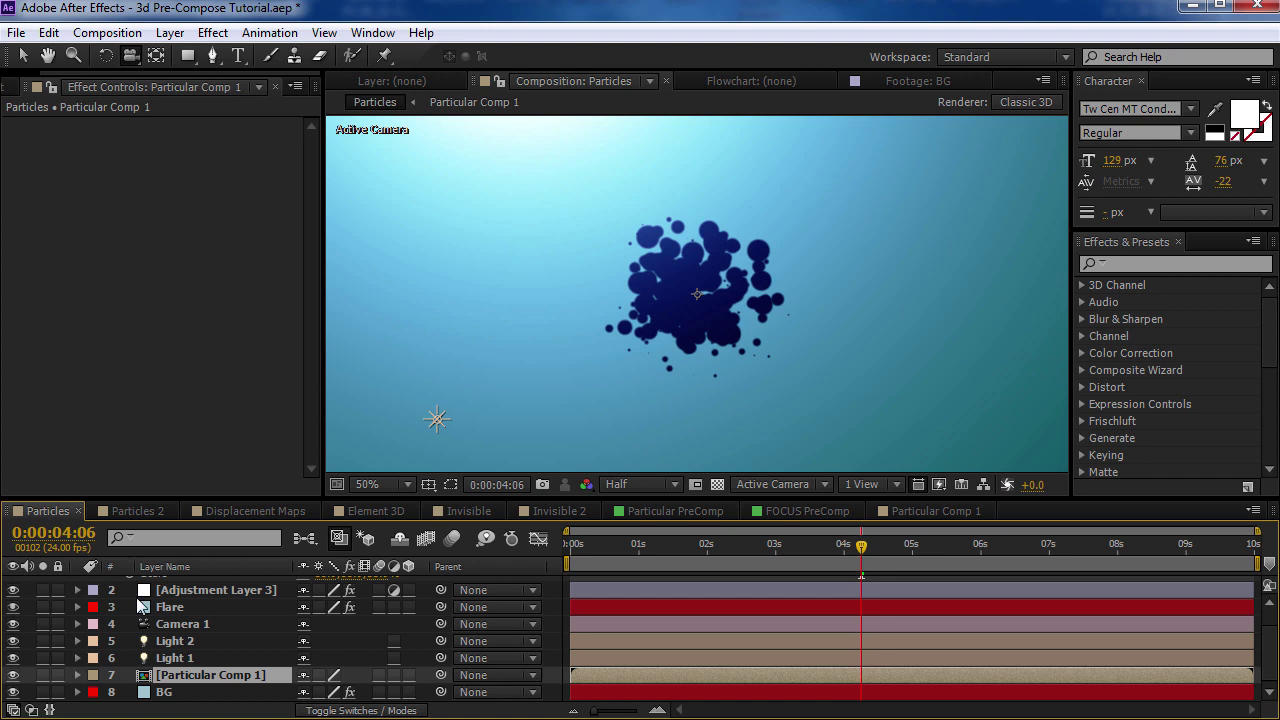
Paste Camera 1 and both lights from Particles into Particular Comp 1.
click(189, 626)
shift+click(186, 658)
click(934, 511)
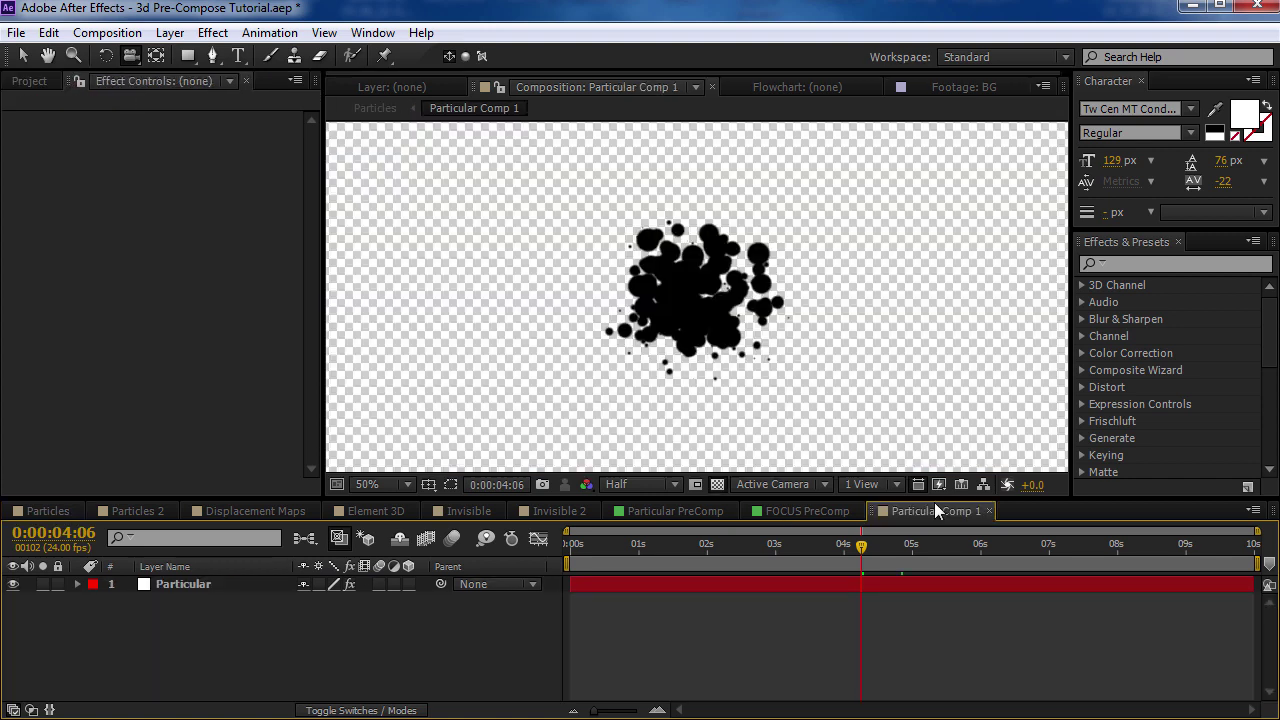
key(ctrl+v)
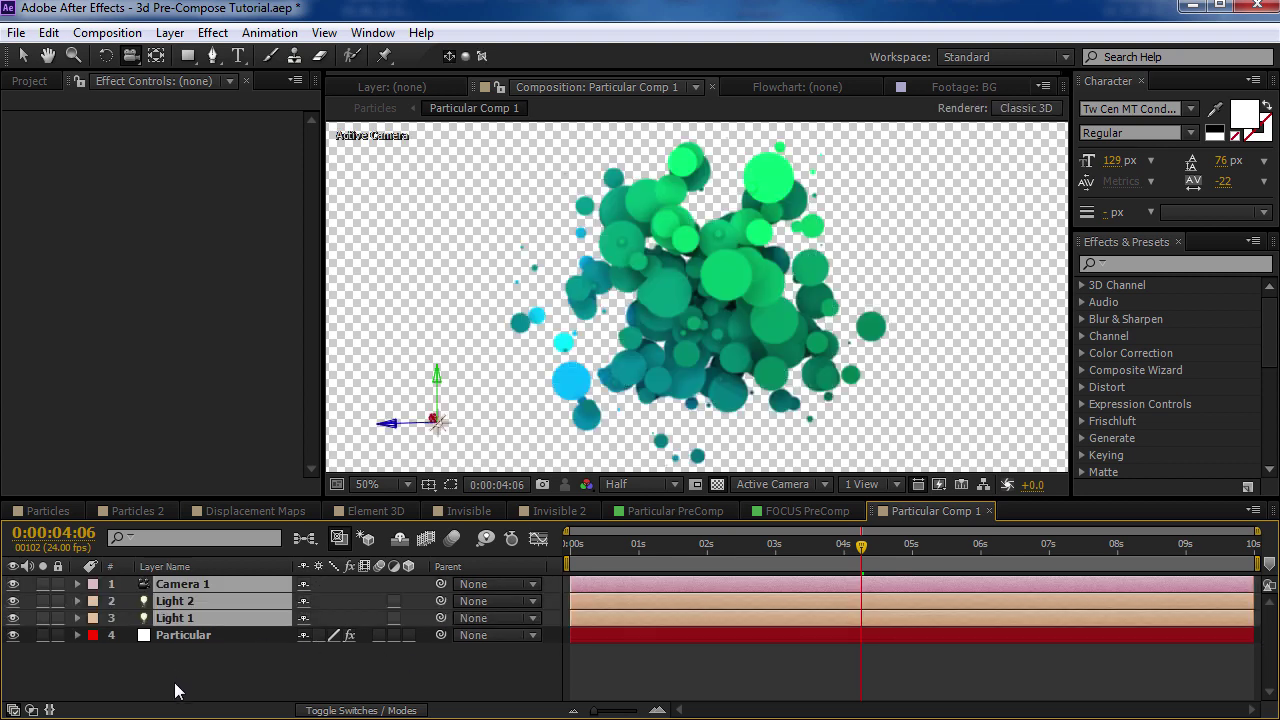
click(929, 582)
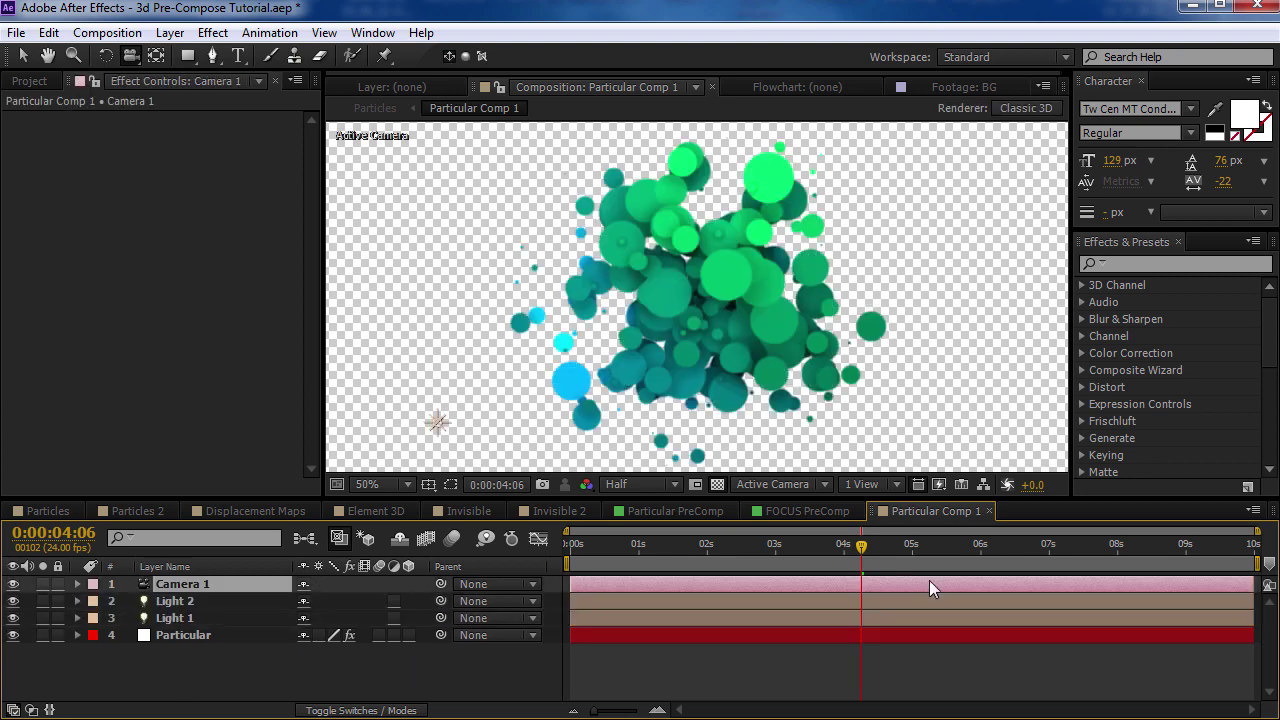
click(44, 511)
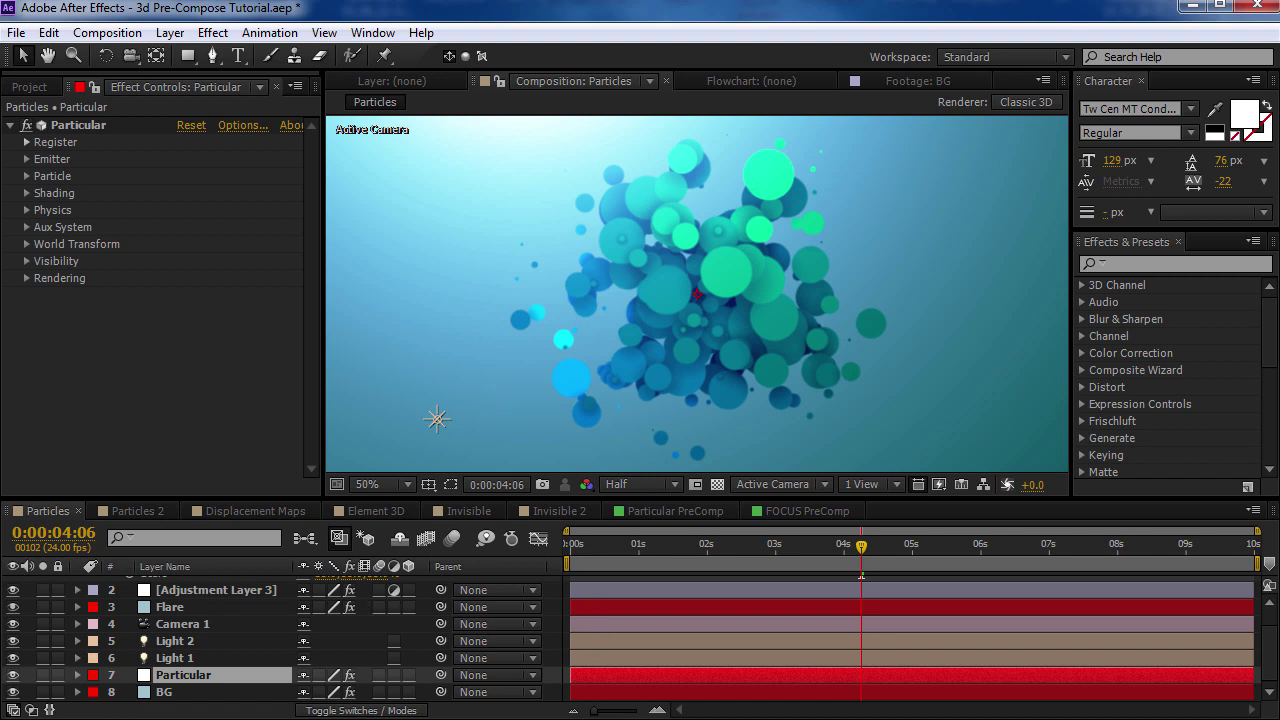
key(alt+Tab)
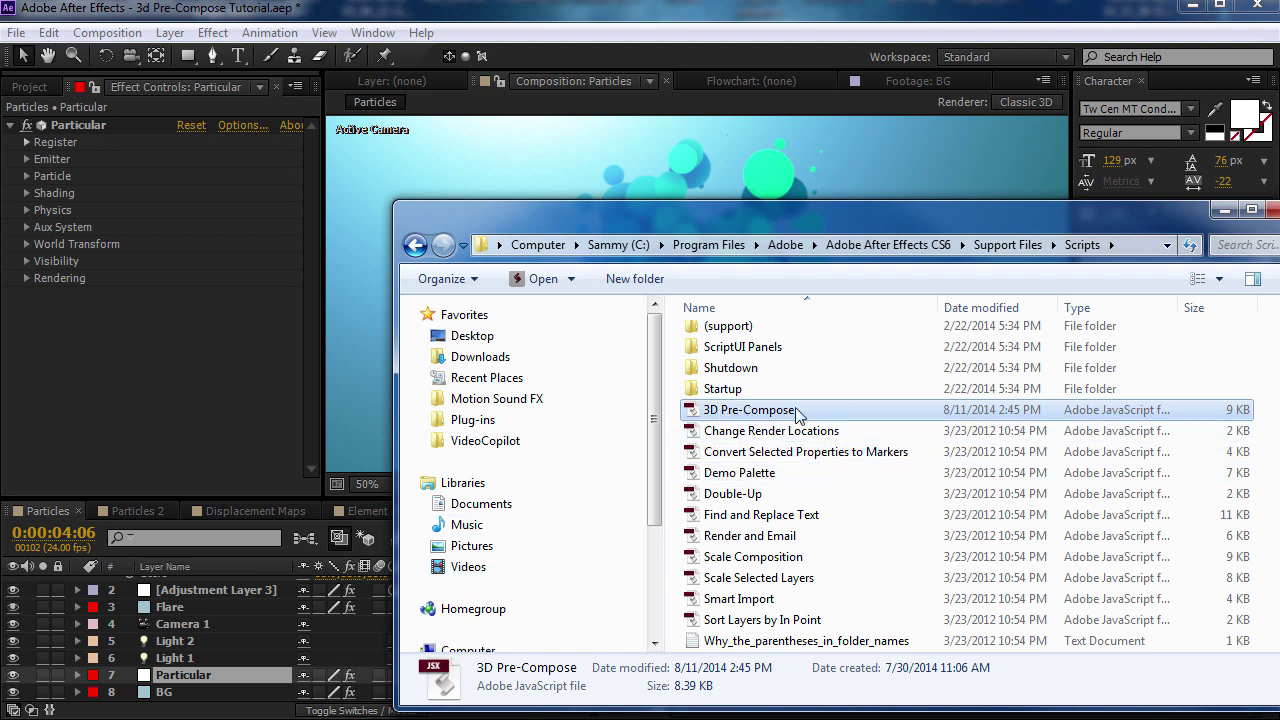
click(252, 12)
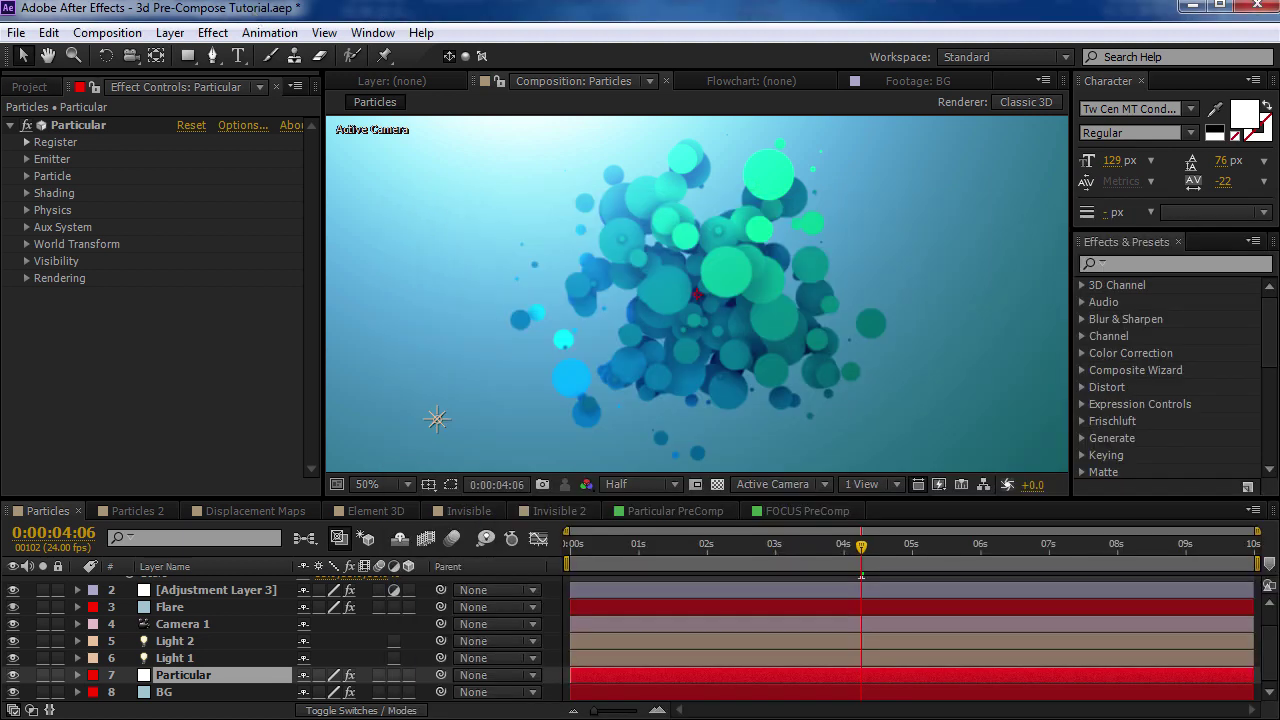
click(29, 88)
click(218, 680)
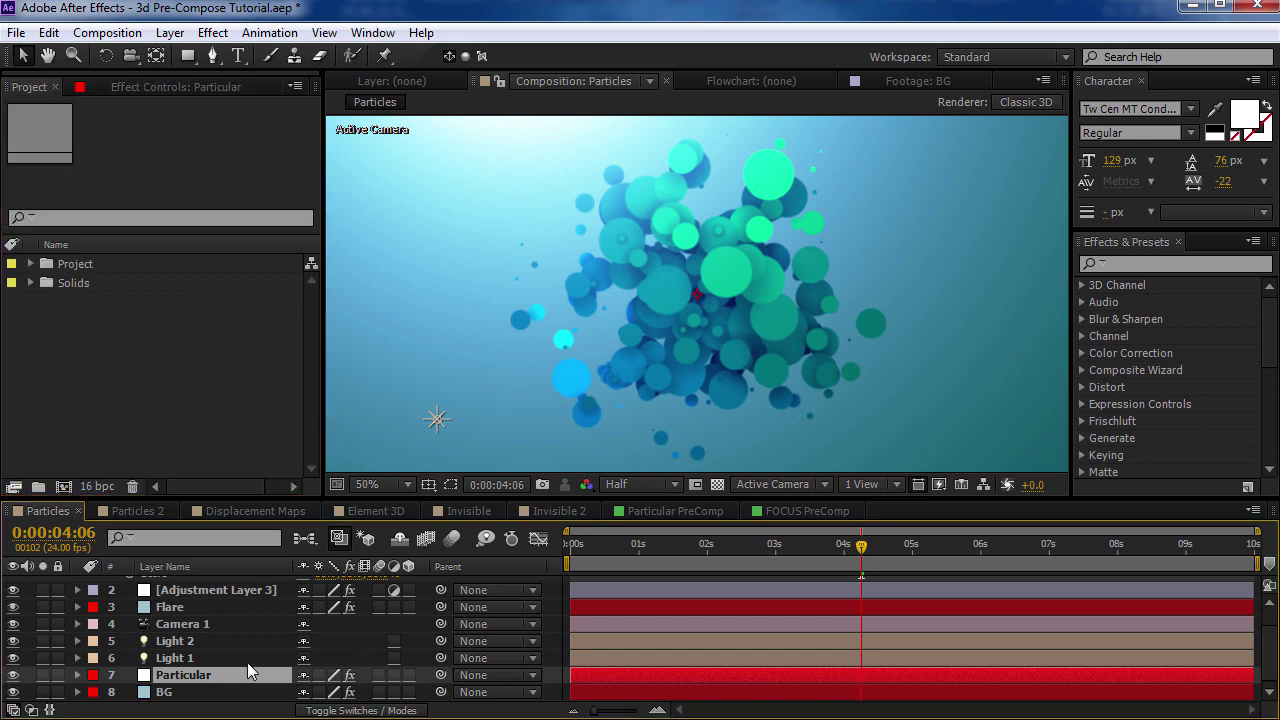
Run 3D Pre-Compose.jsx on Particular, naming it Particular PreComp with camera and lights kept.
click(16, 33)
mouse_move(114, 622)
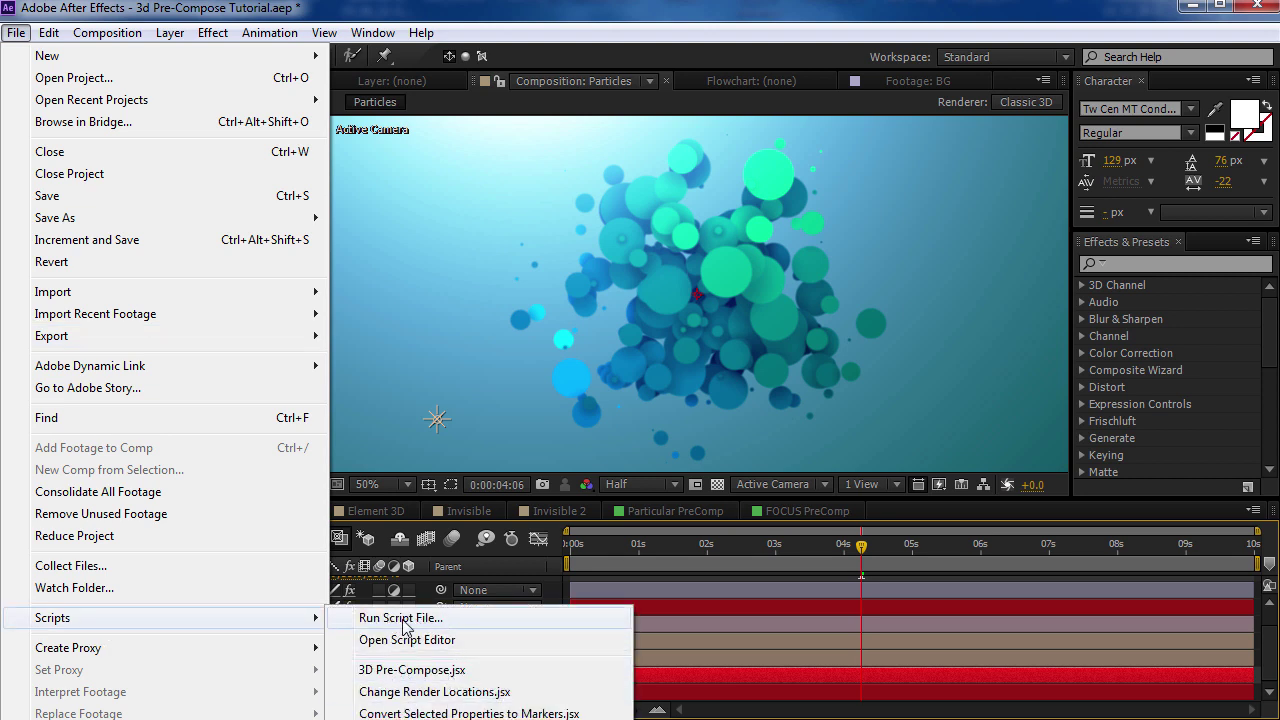
click(429, 671)
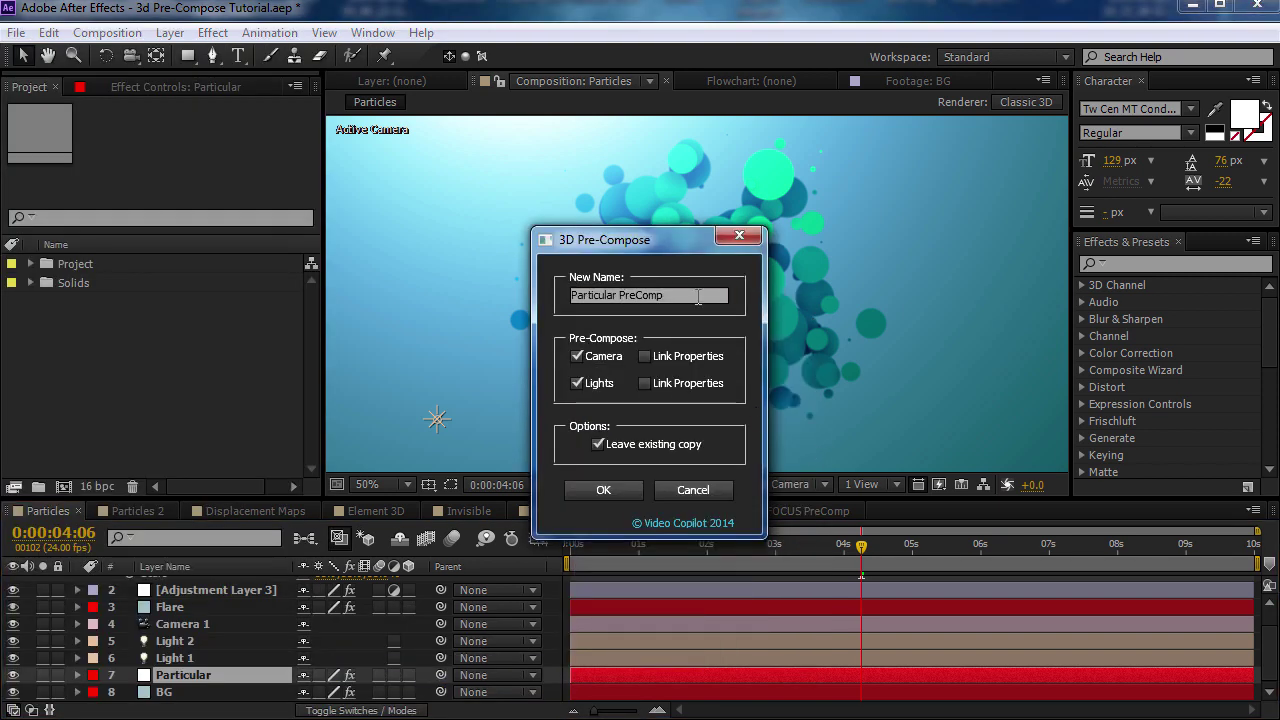
click(684, 293)
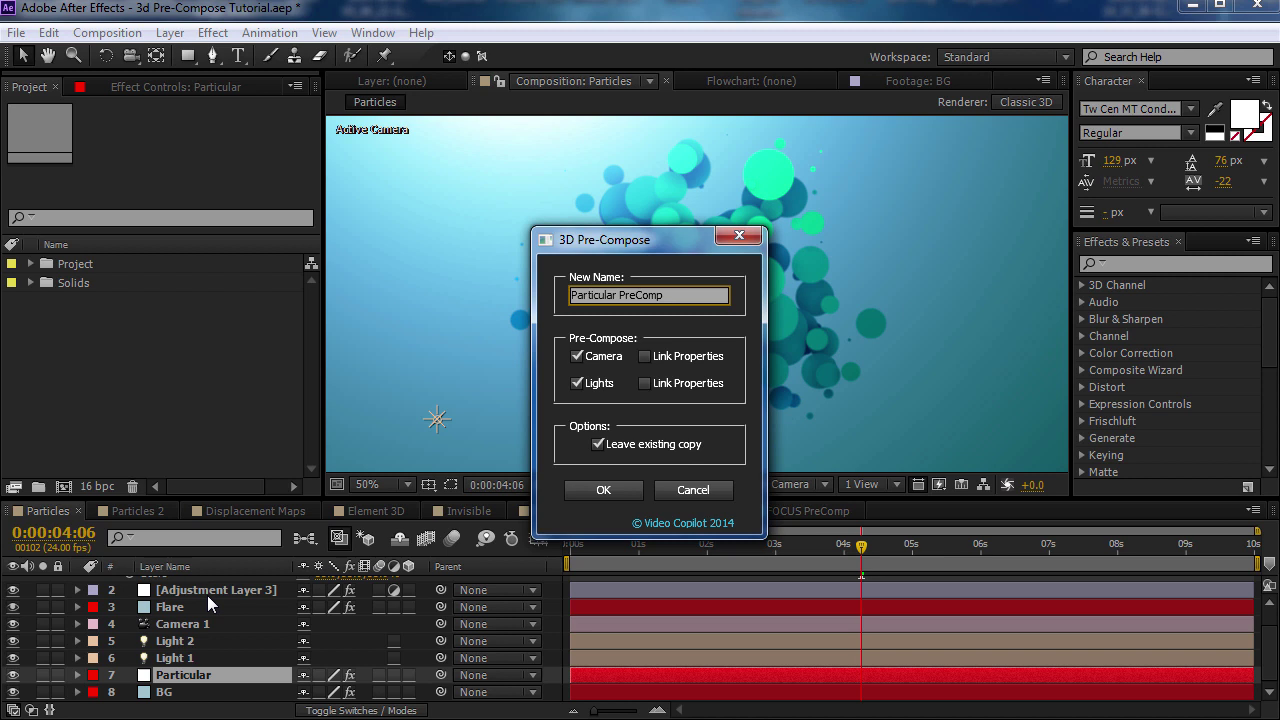
key(End)
click(644, 360)
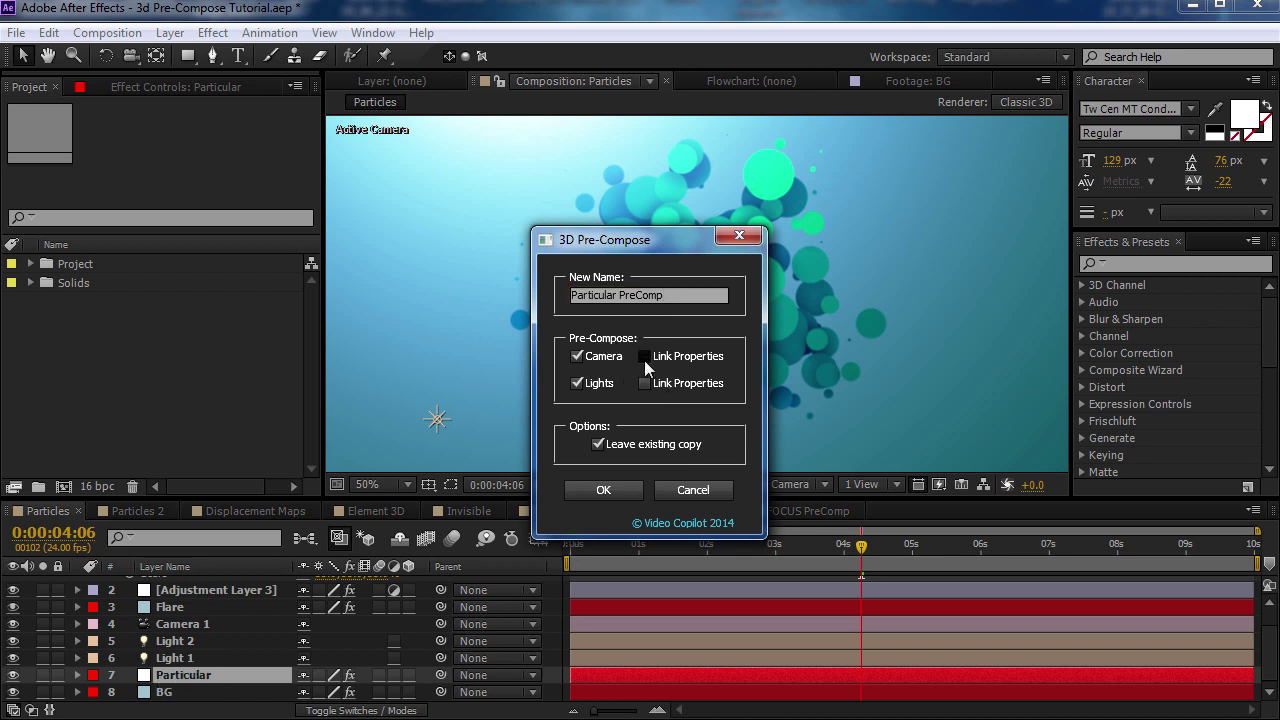
Create Particular PreComp, hide the original Particular layer and solo the new precomp.
click(603, 490)
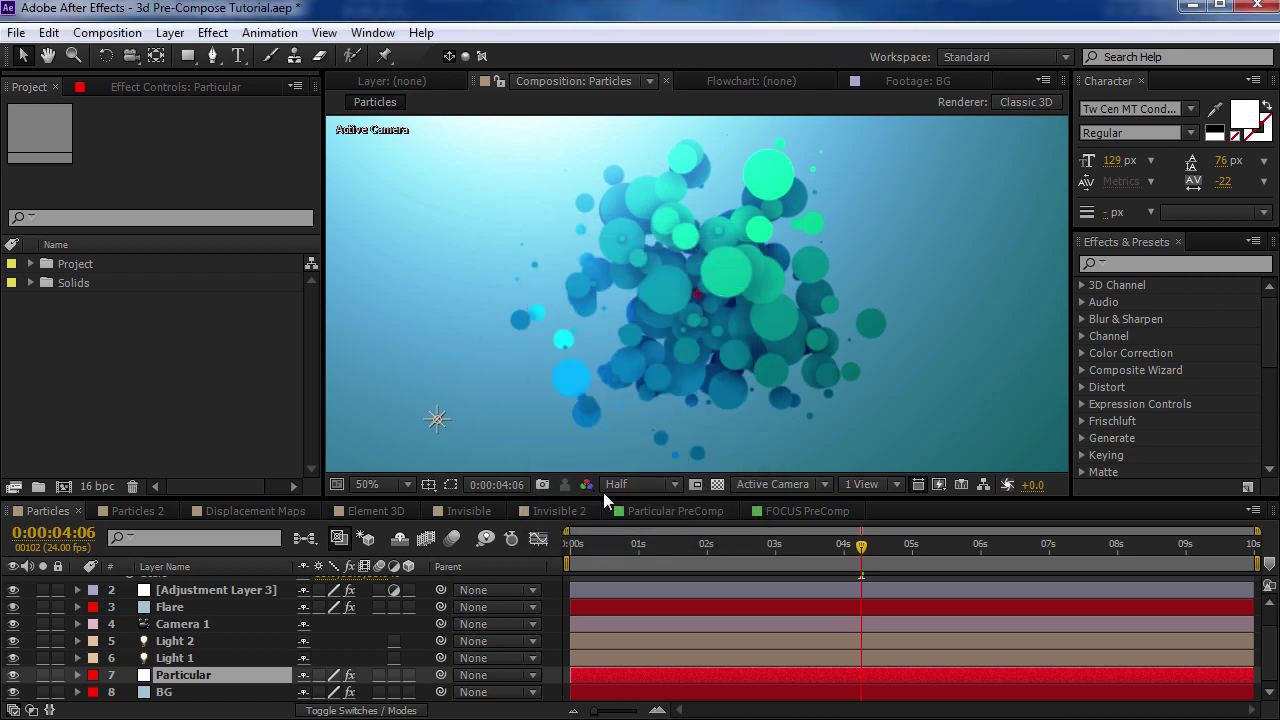
scroll(212, 627, down, 1)
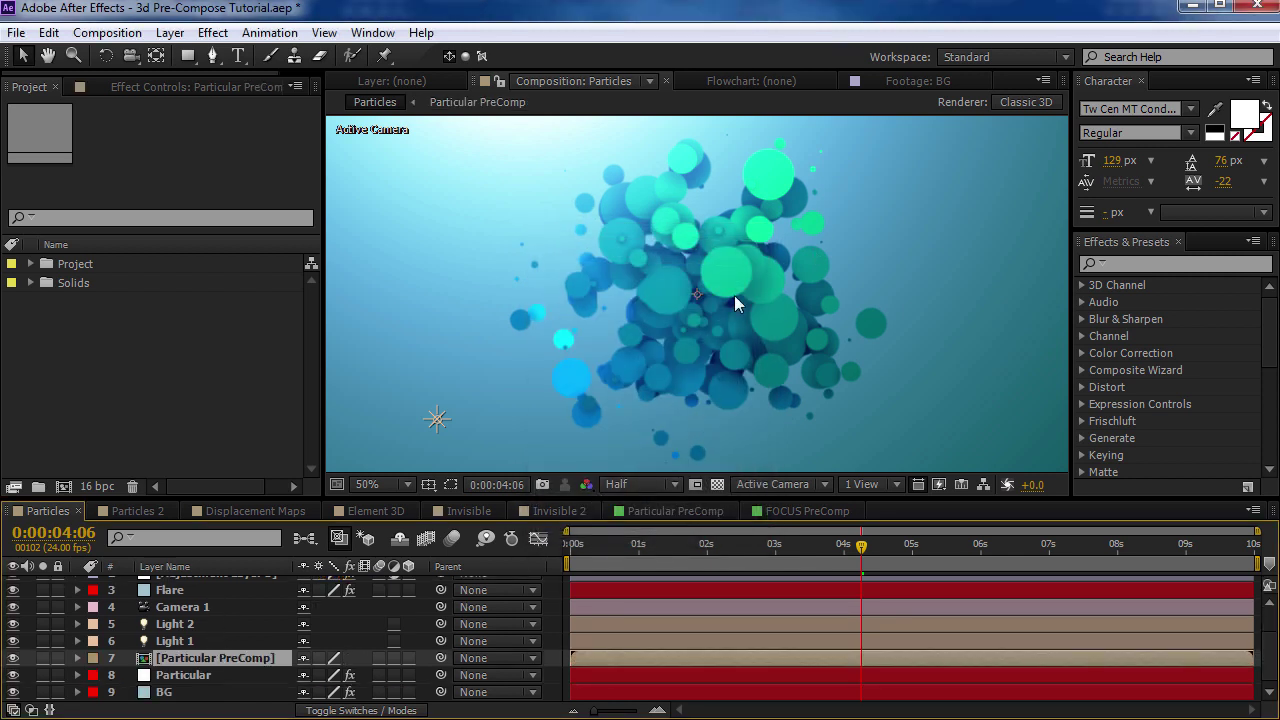
click(195, 675)
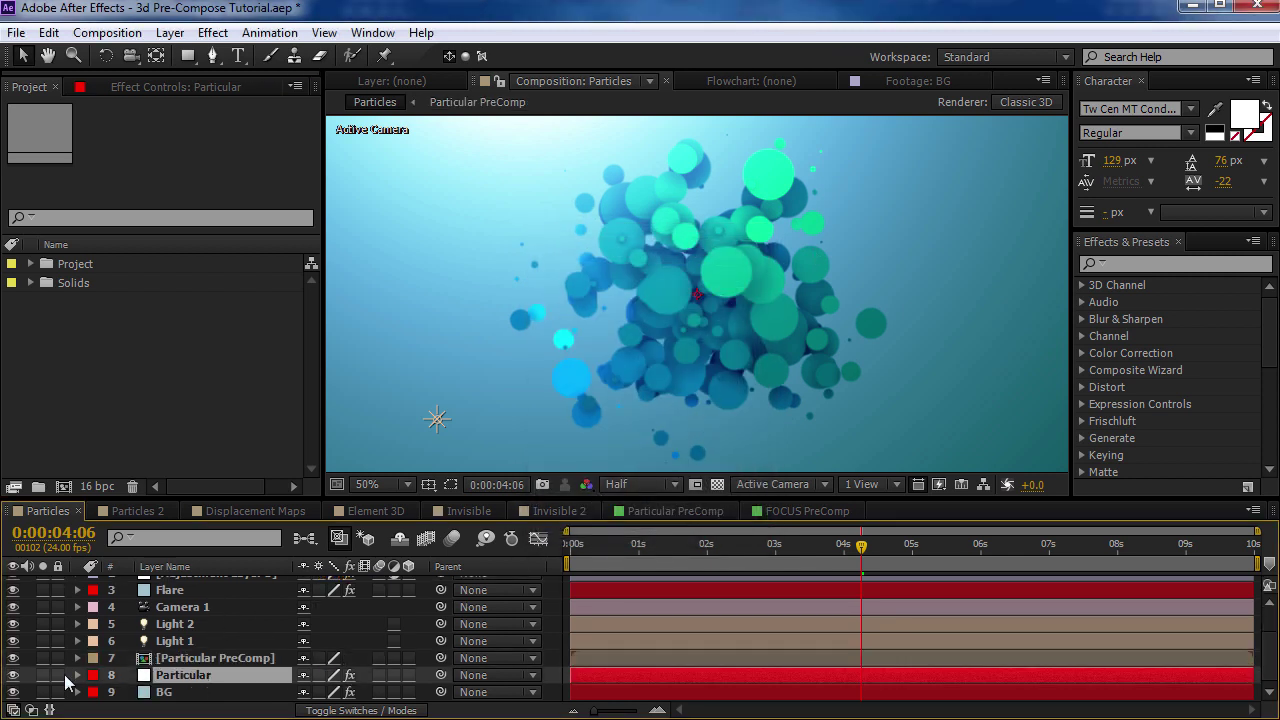
click(13, 675)
click(205, 660)
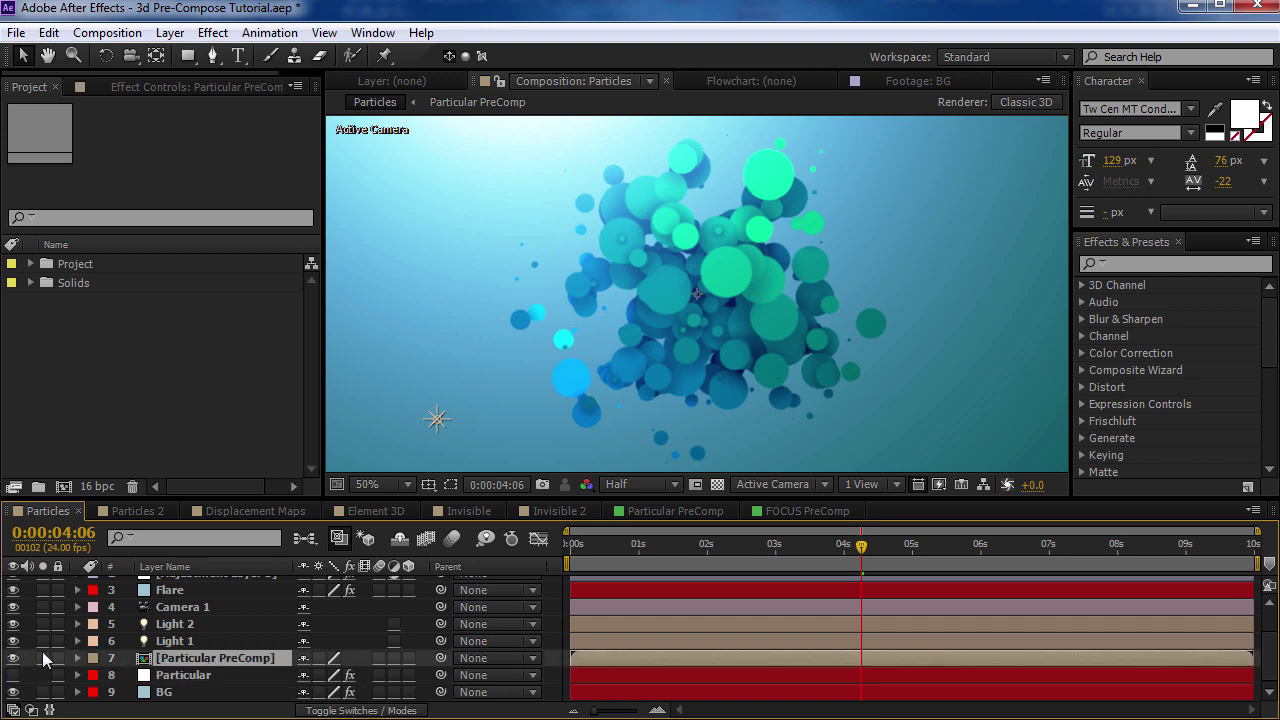
click(43, 658)
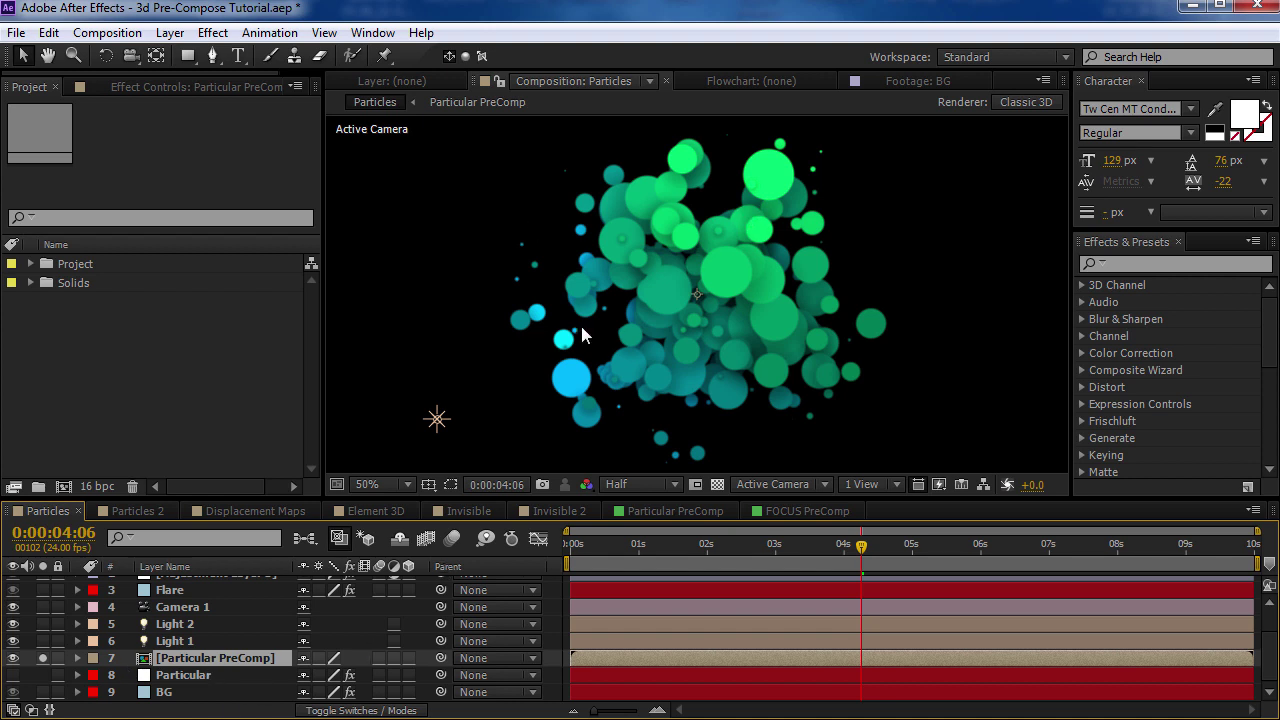
Inspect Particular PreComp's layers, then un-solo it in Particles and orbit around the cloud.
click(130, 86)
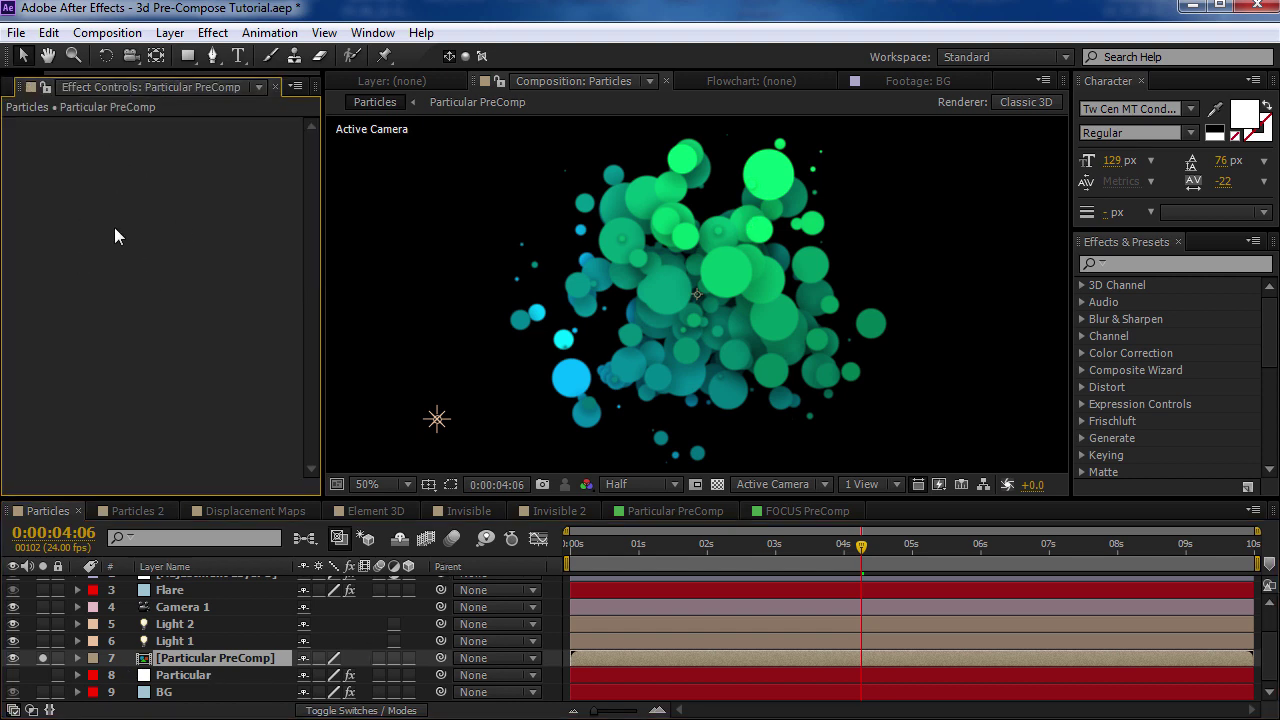
double_click(193, 662)
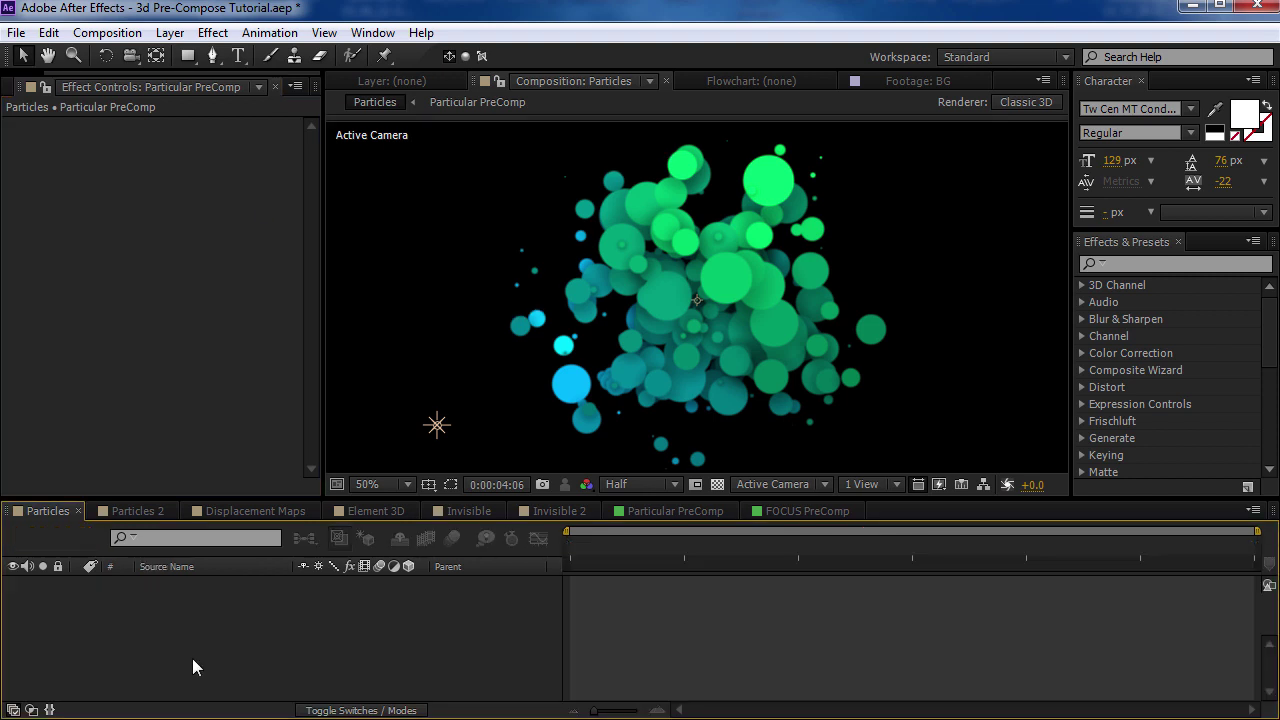
click(188, 637)
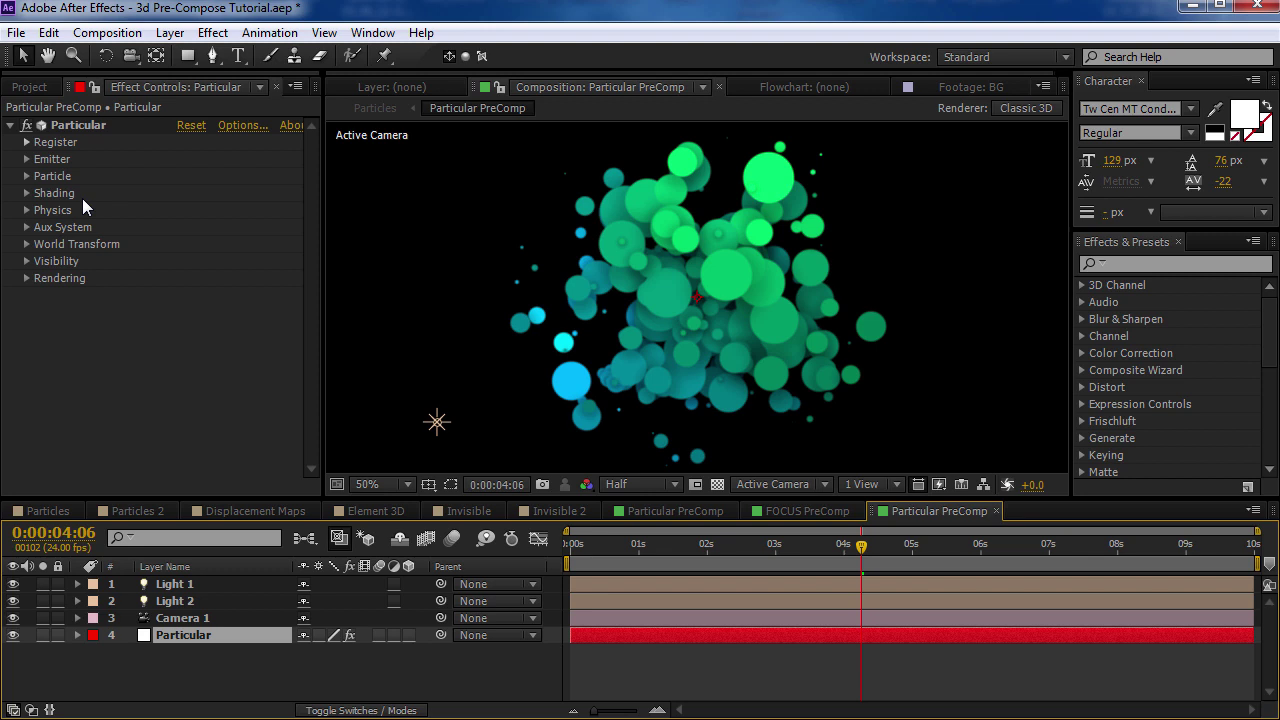
click(54, 512)
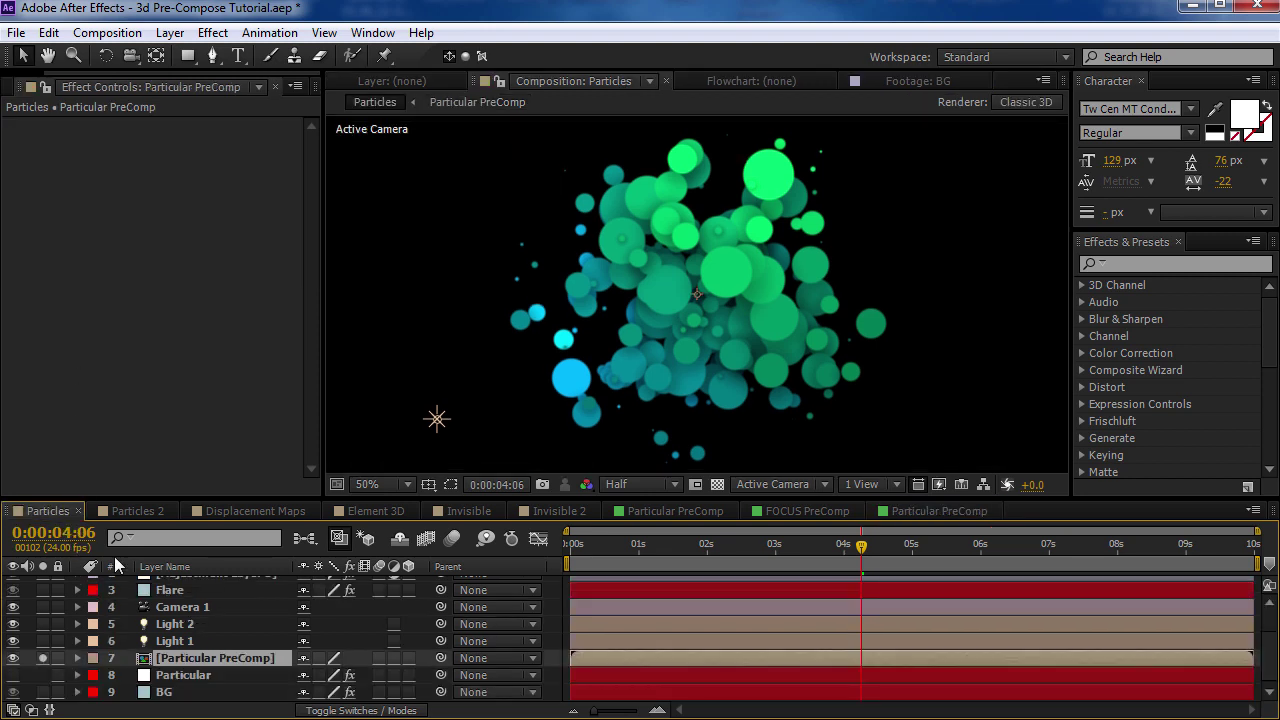
click(44, 657)
click(131, 57)
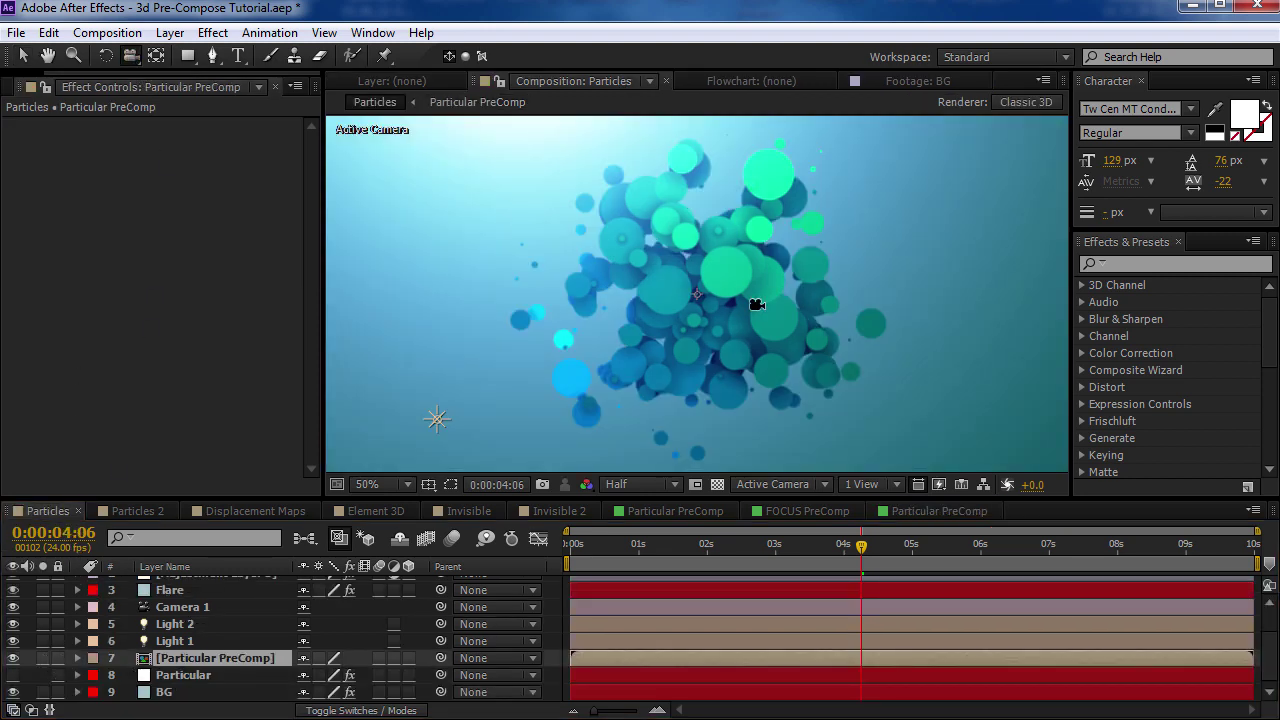
drag(788, 318, 856, 315)
click(240, 657)
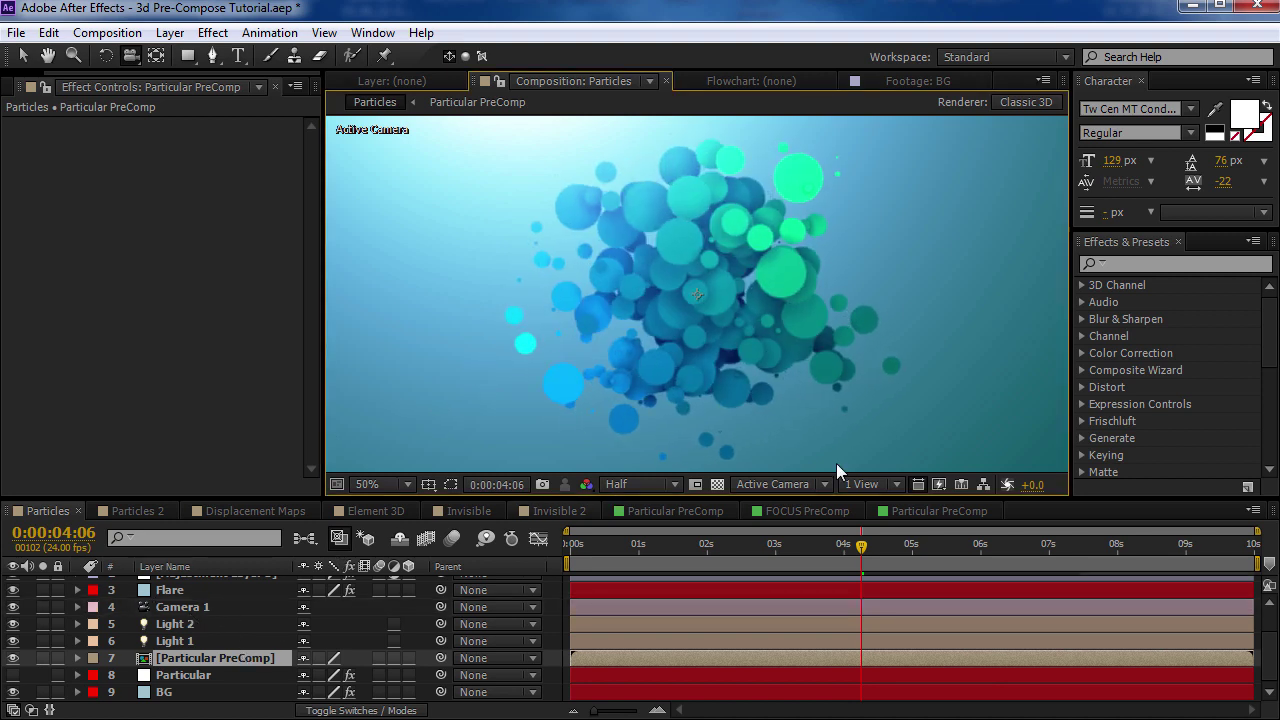
click(905, 511)
click(172, 618)
key(e)
key(e)
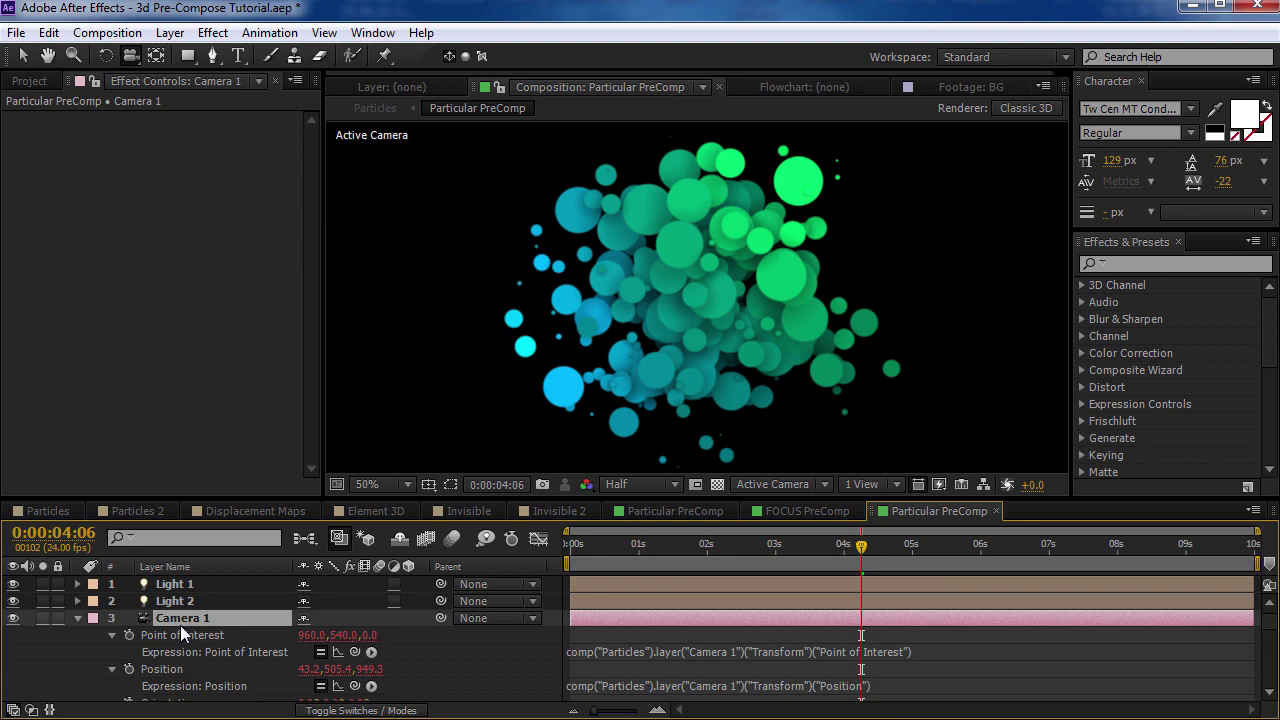
scroll(345, 643, down, 1)
scroll(333, 645, down, 2)
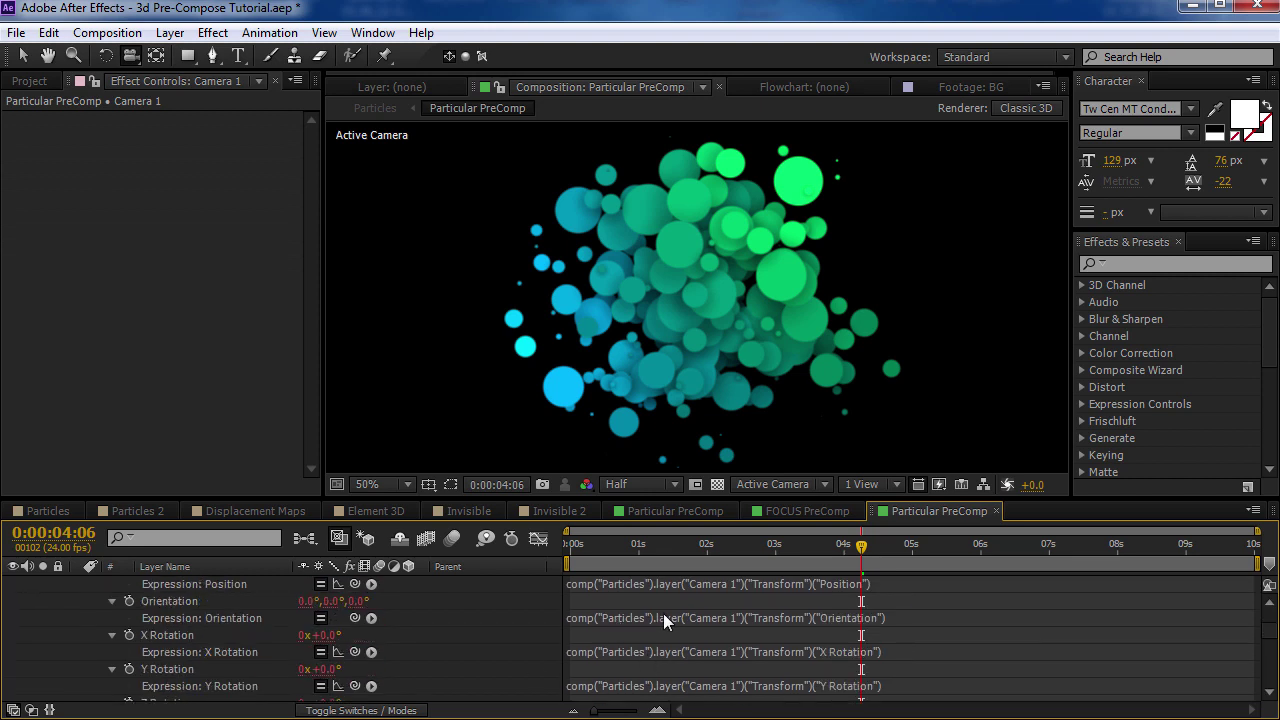
click(41, 510)
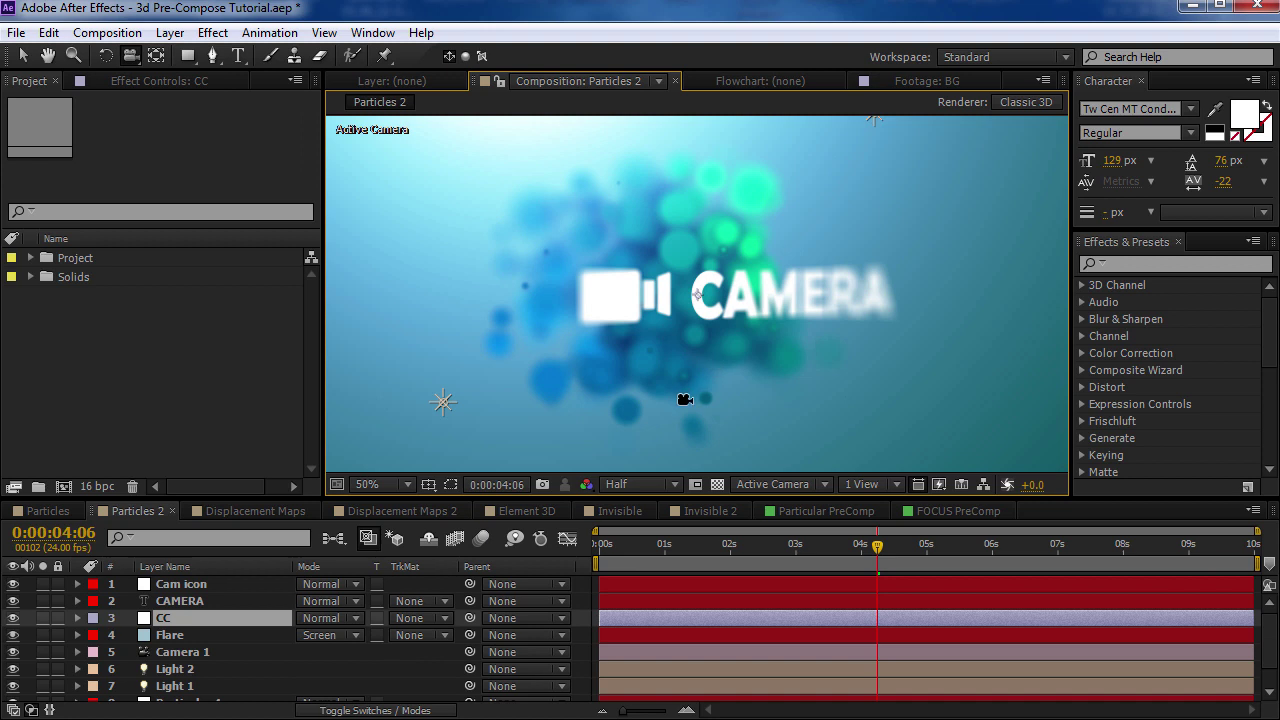
Orbit the Particles 2 camera around the CAMERA title and reveal Camera 1's camera options.
drag(685, 399, 733, 388)
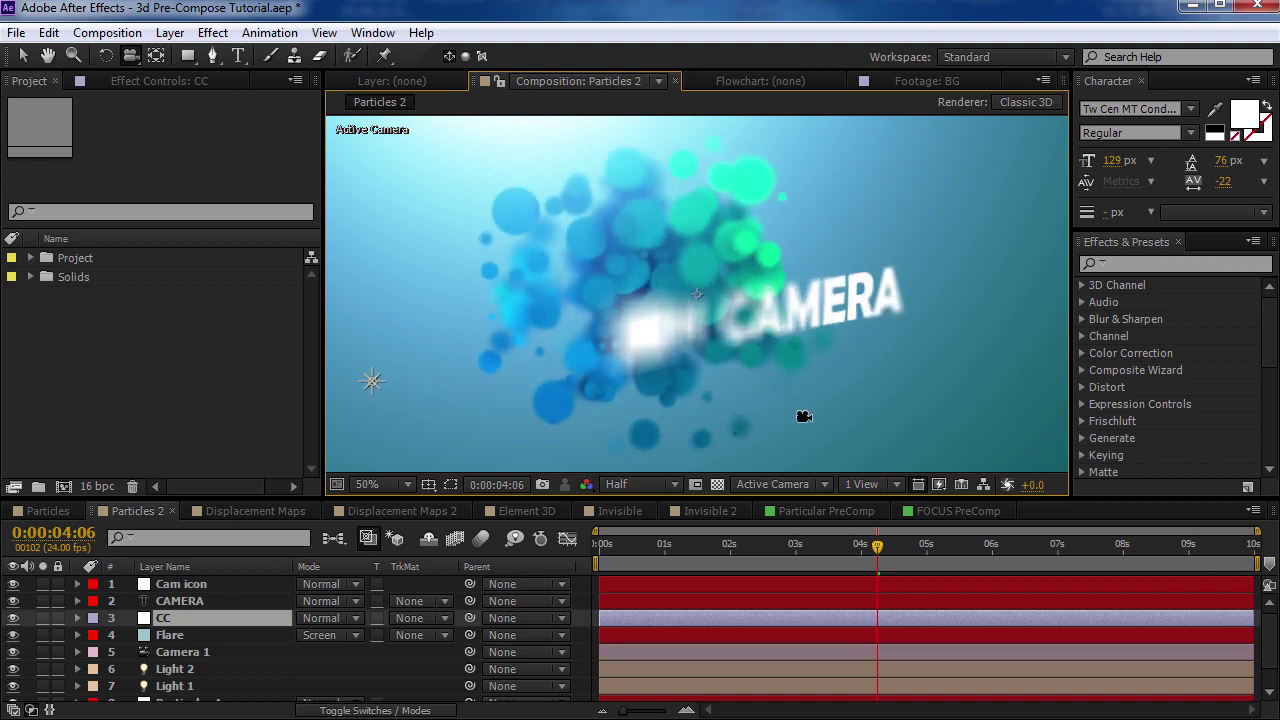
drag(803, 417, 757, 397)
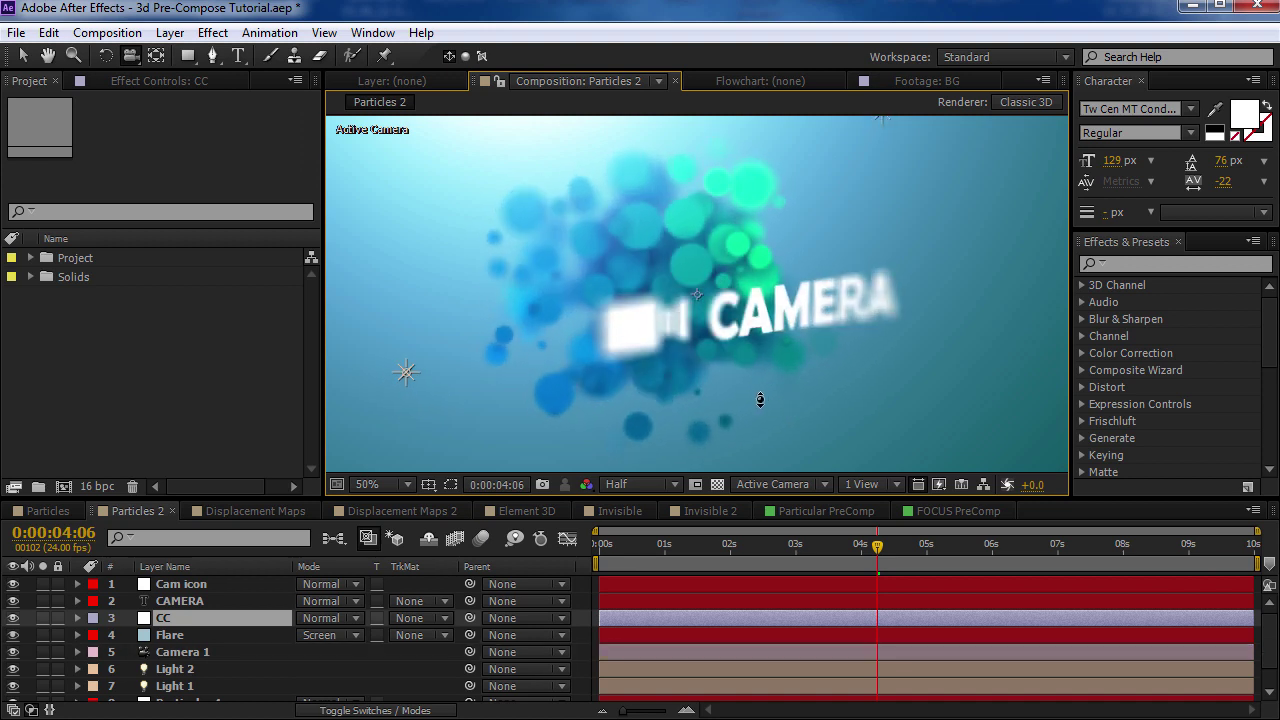
click(171, 652)
key(a)
key(a)
scroll(305, 655, down, 2)
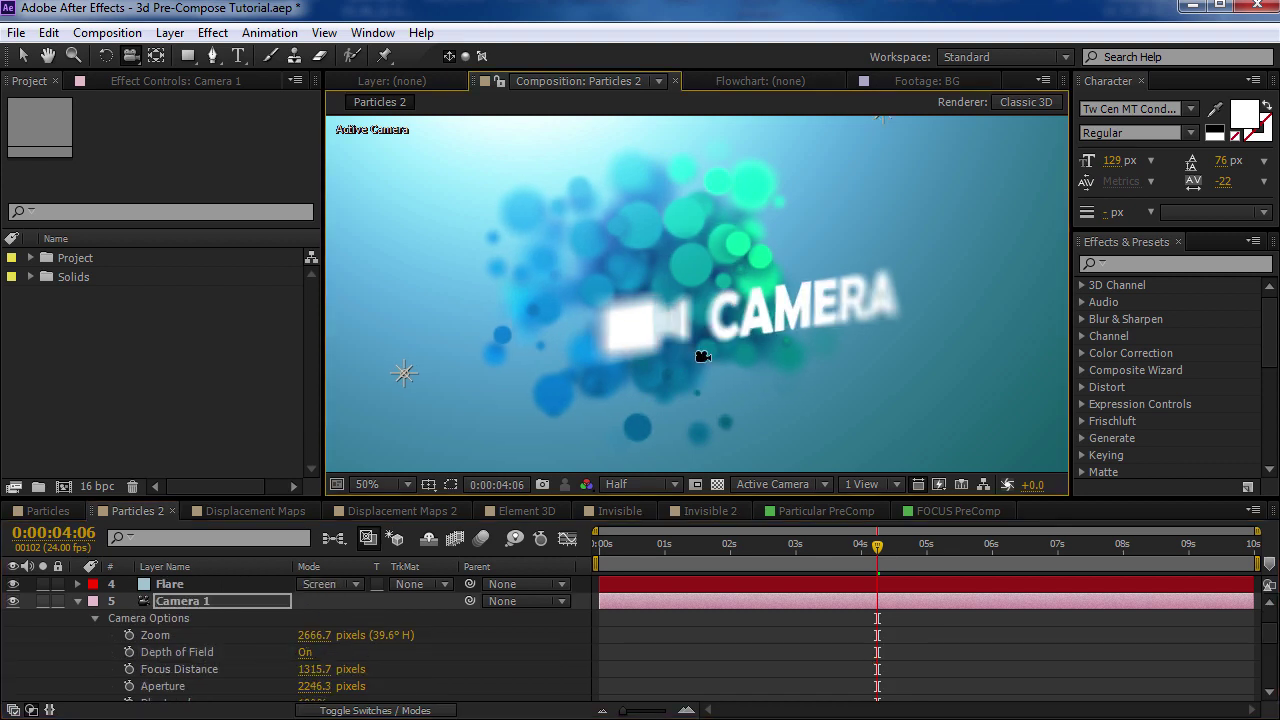
drag(800, 349, 790, 401)
scroll(501, 675, up, 2)
Run 3D Pre-Compose on Cam icon and CAMERA, excluding lights and linking the camera properties.
key(v)
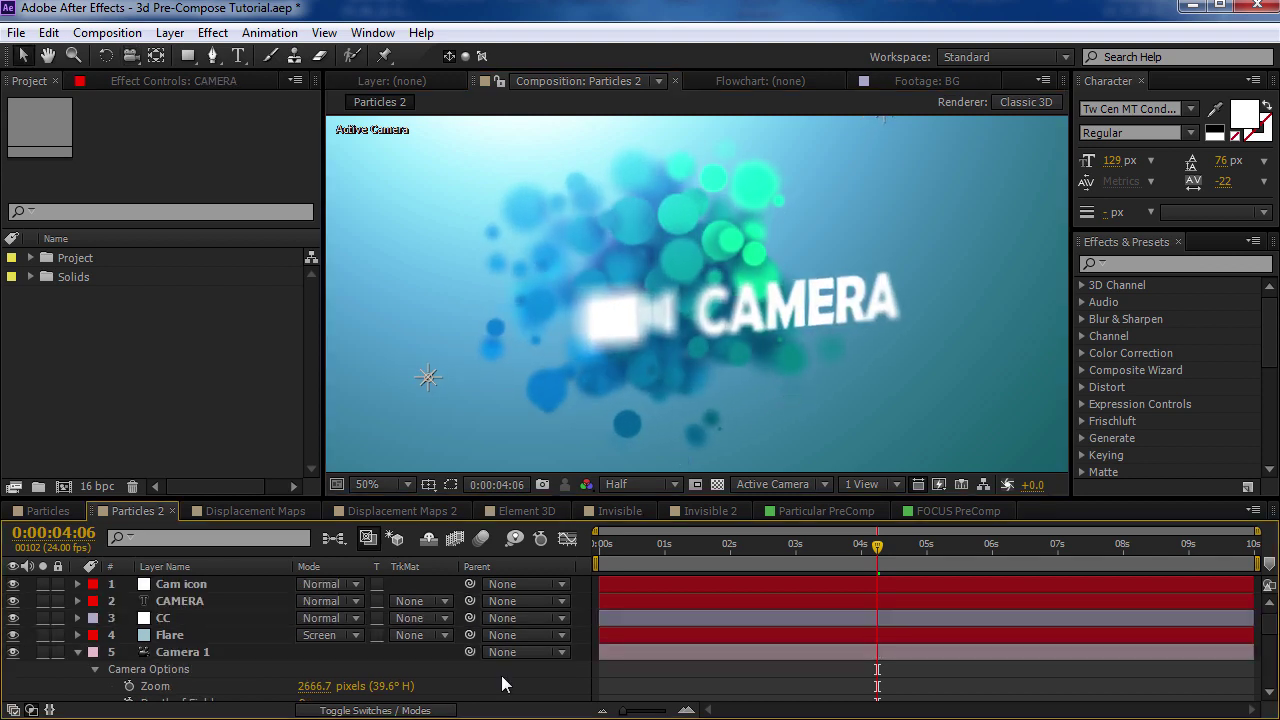
click(182, 603)
shift+click(197, 588)
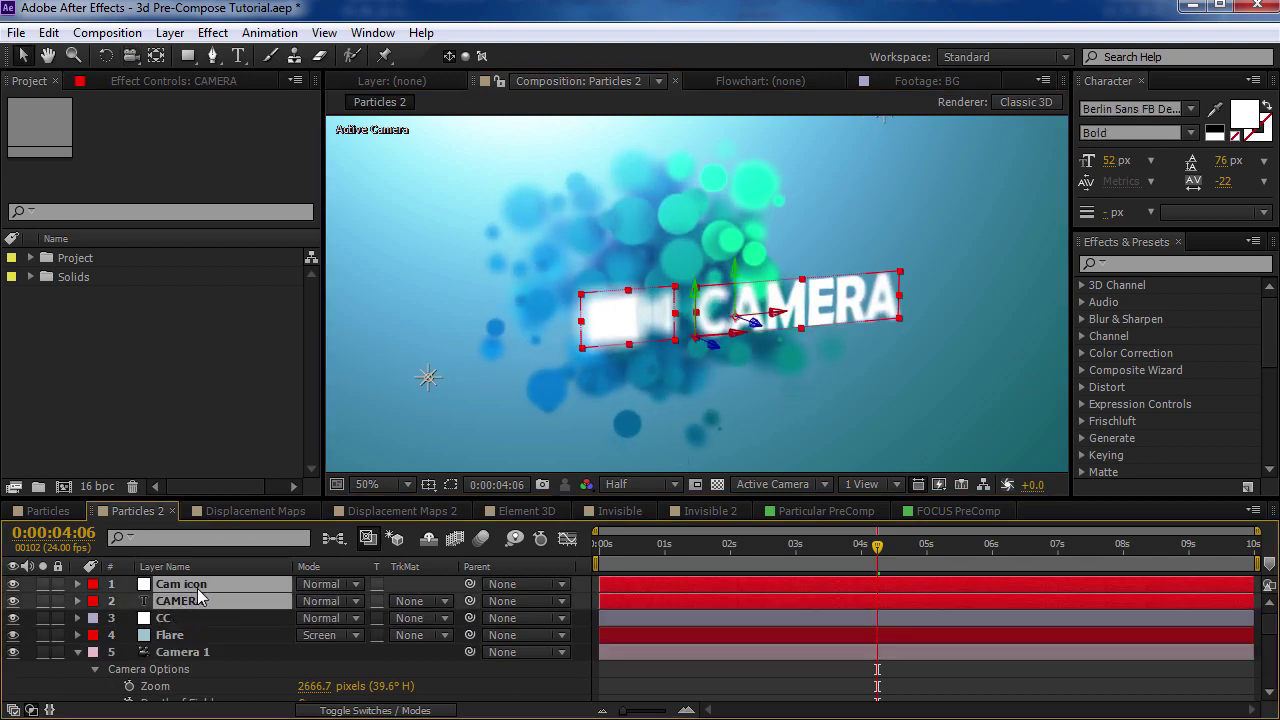
click(16, 32)
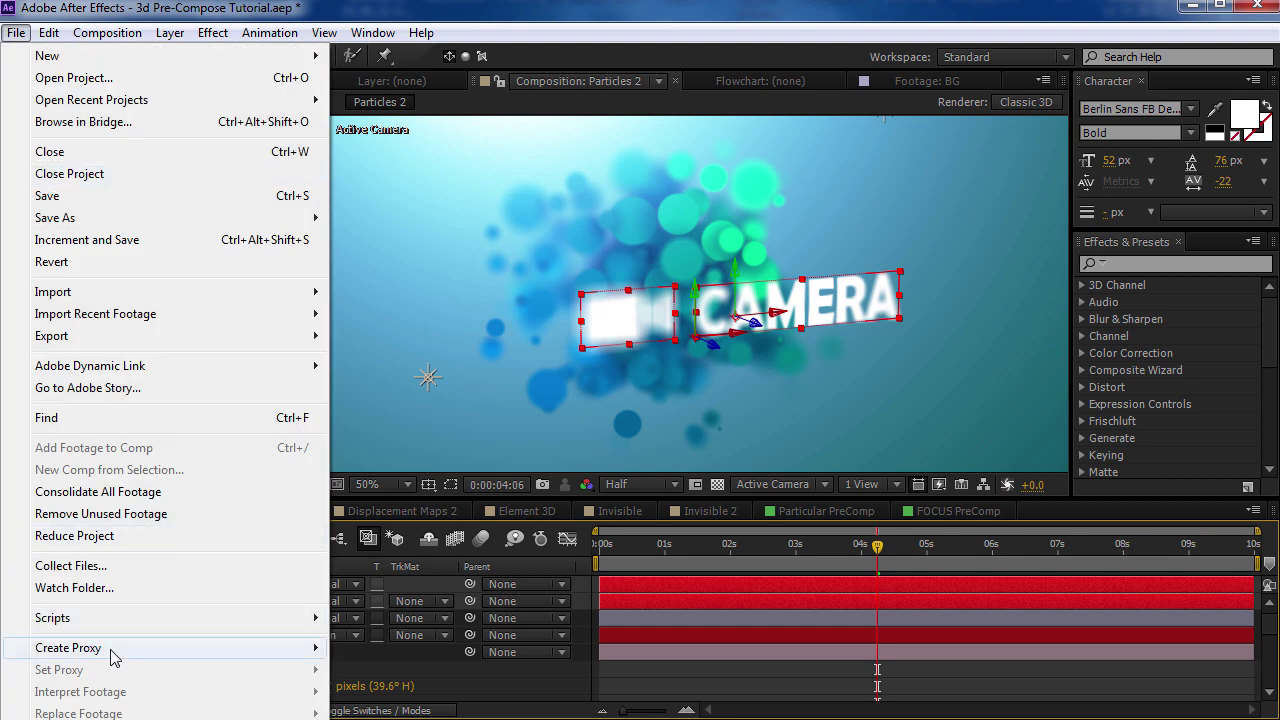
mouse_move(177, 618)
click(440, 670)
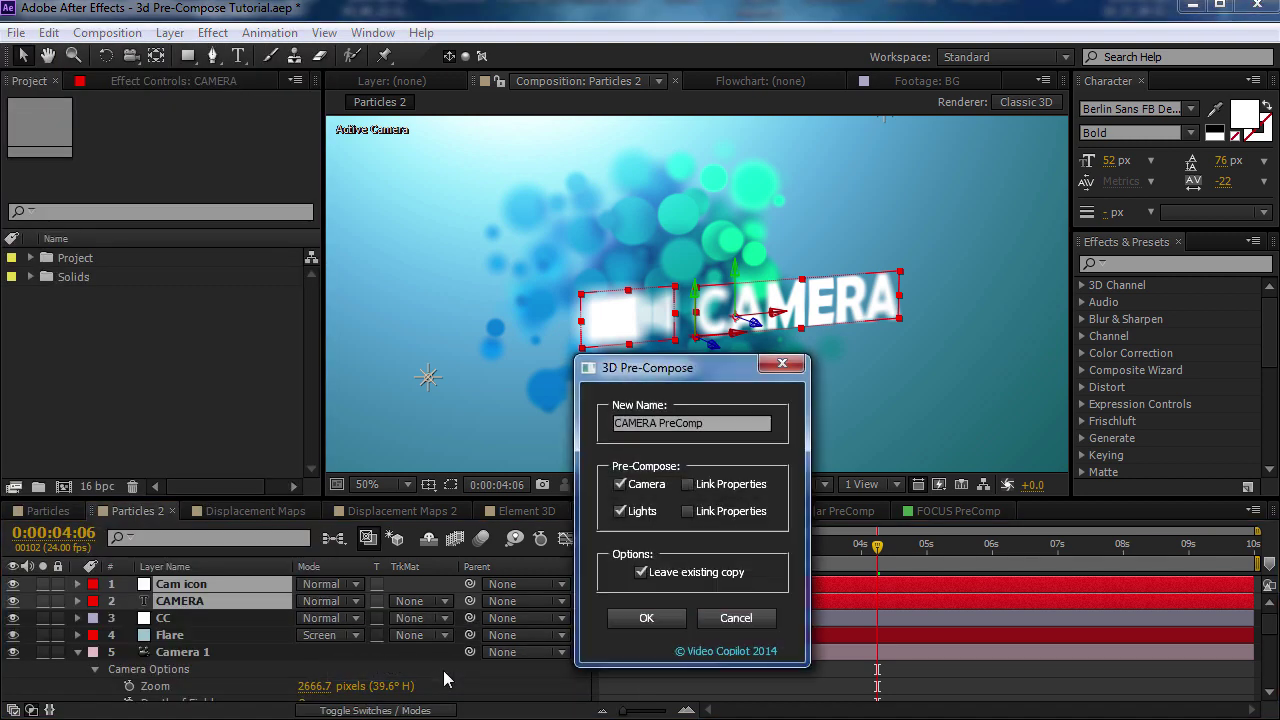
click(620, 512)
click(689, 485)
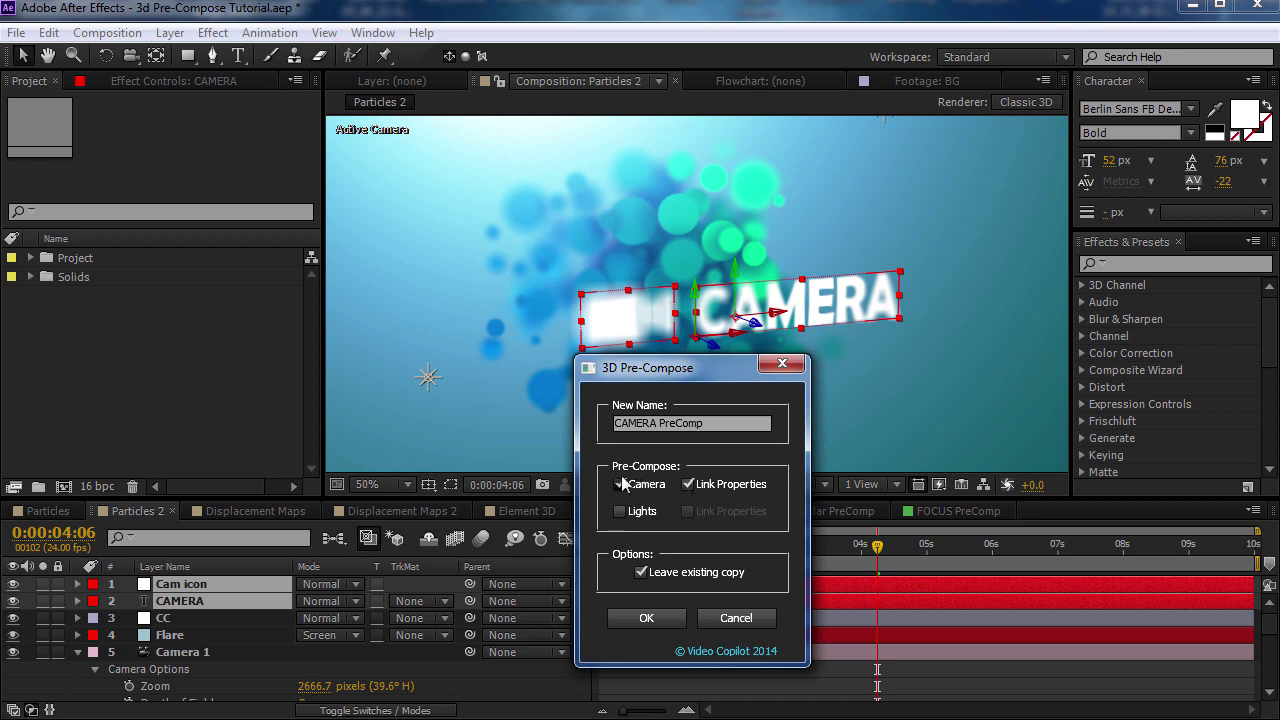
click(646, 618)
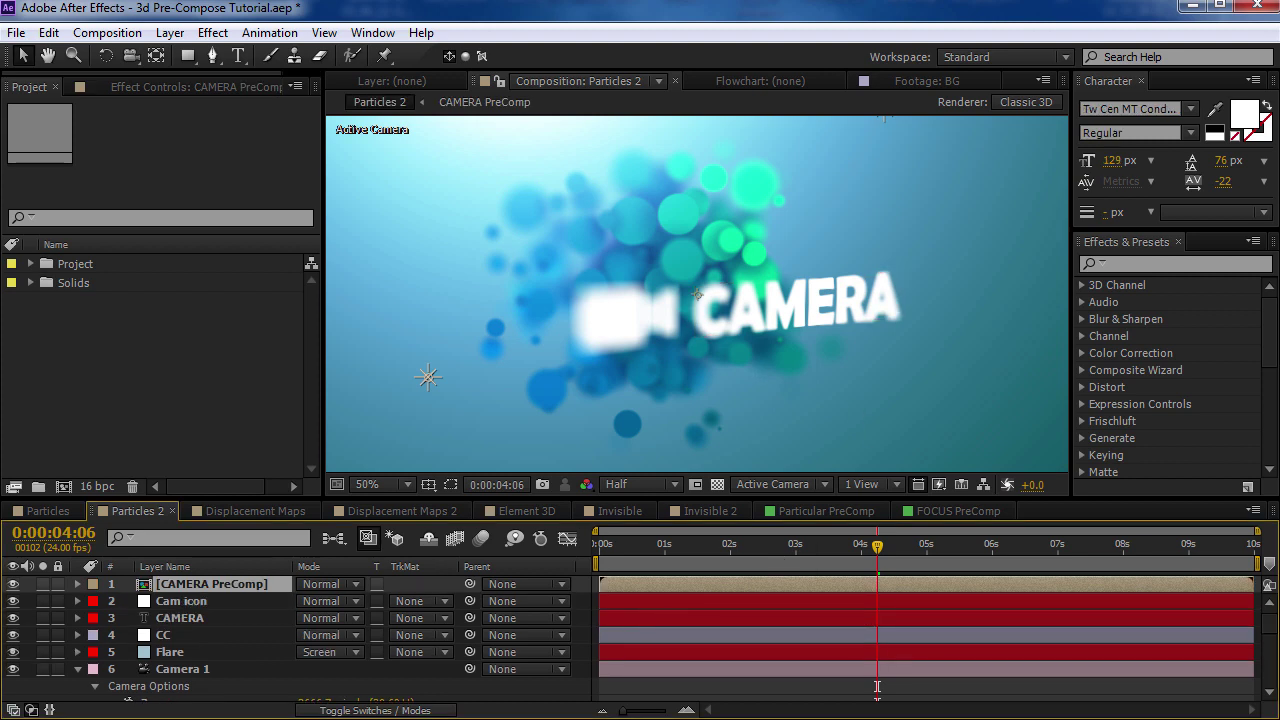
Hide the original Cam icon and CAMERA layers and orbit to confirm the precomp follows.
drag(12, 618, 12, 601)
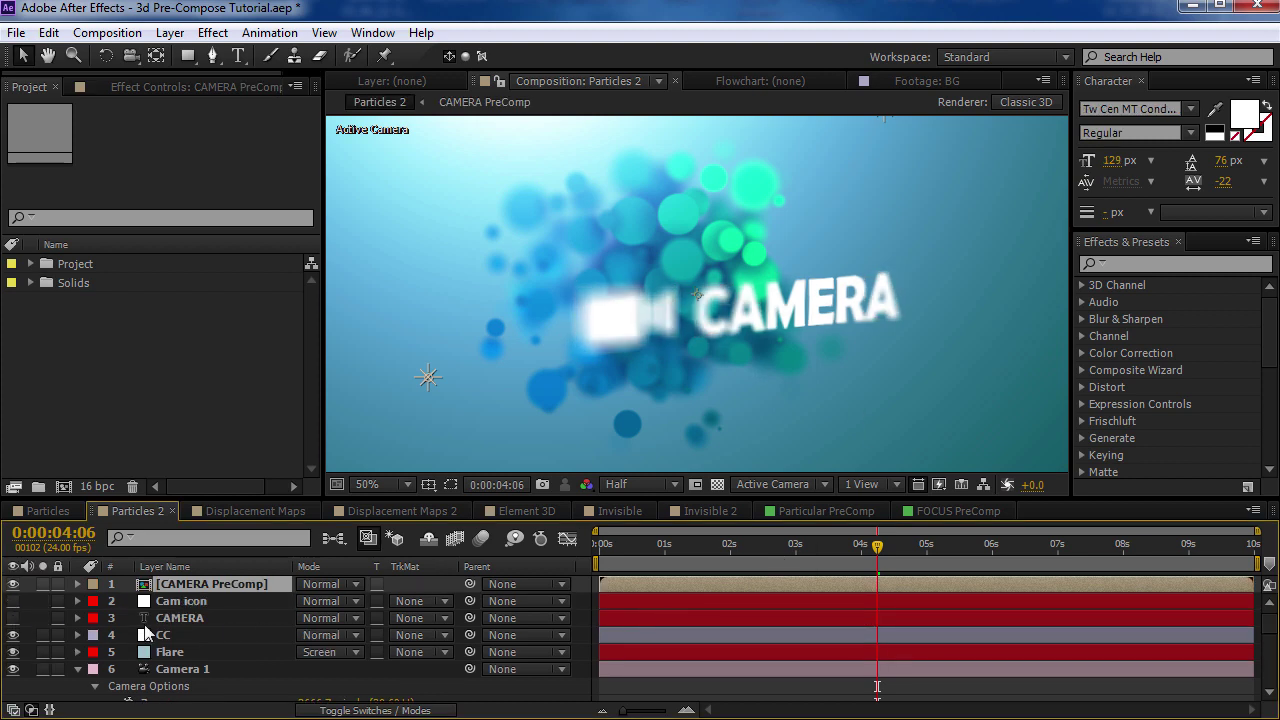
key(c)
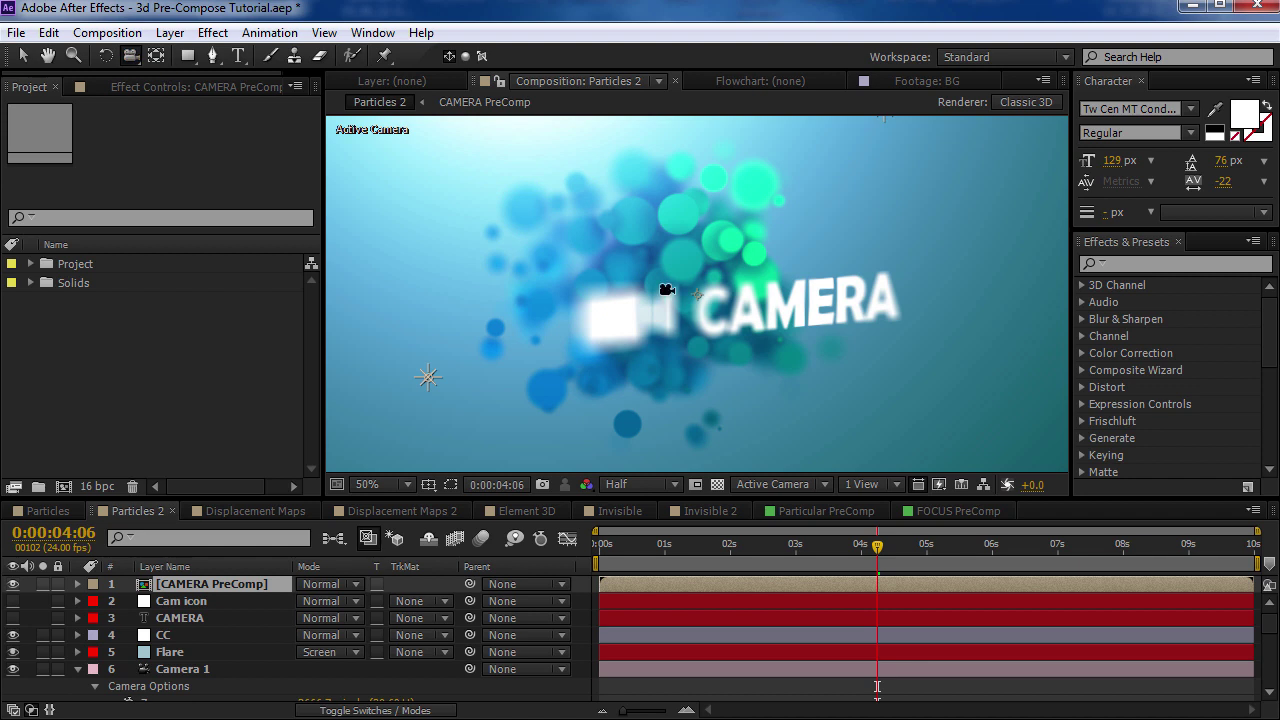
drag(734, 360, 729, 387)
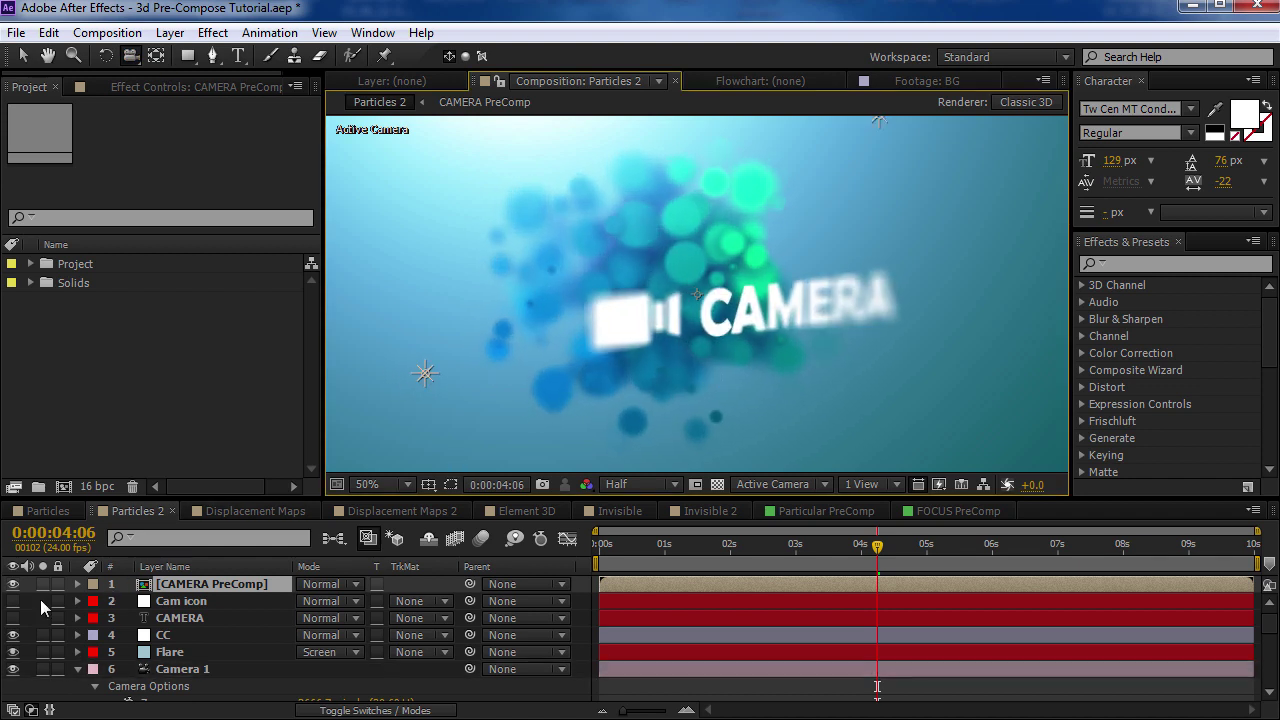
Briefly solo CAMERA PreComp to view it alone, then open it.
click(43, 585)
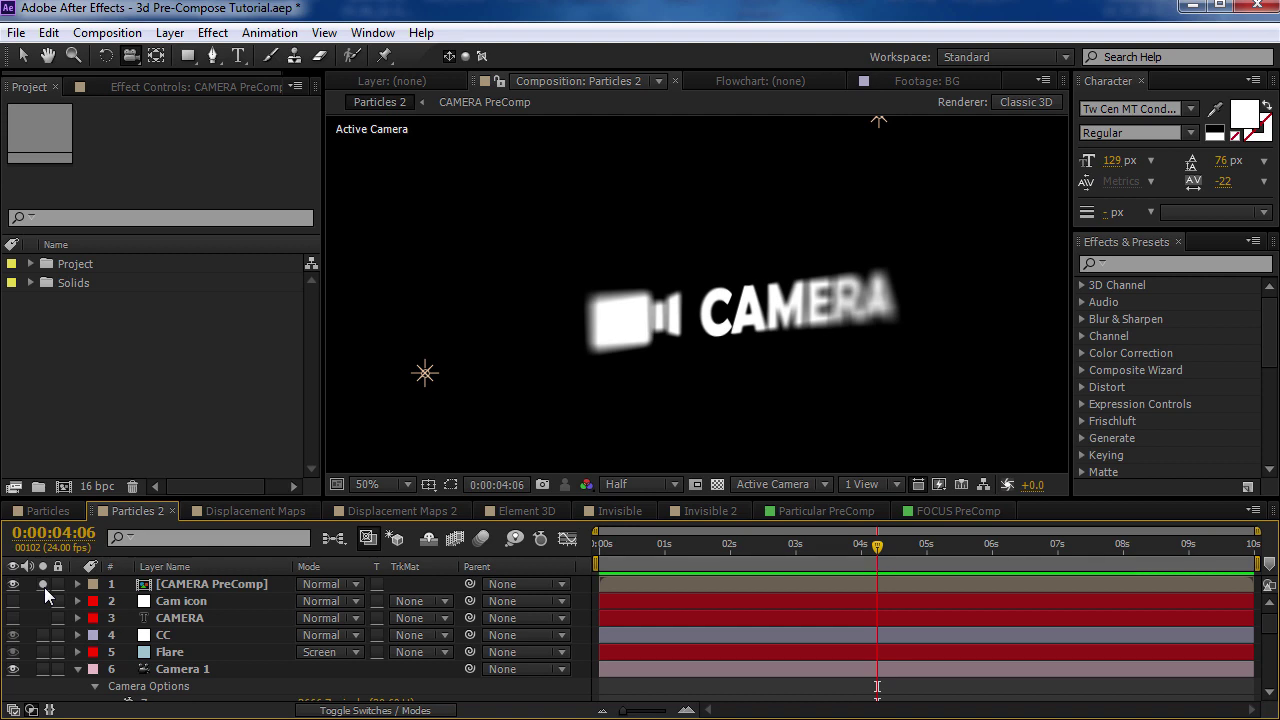
click(43, 586)
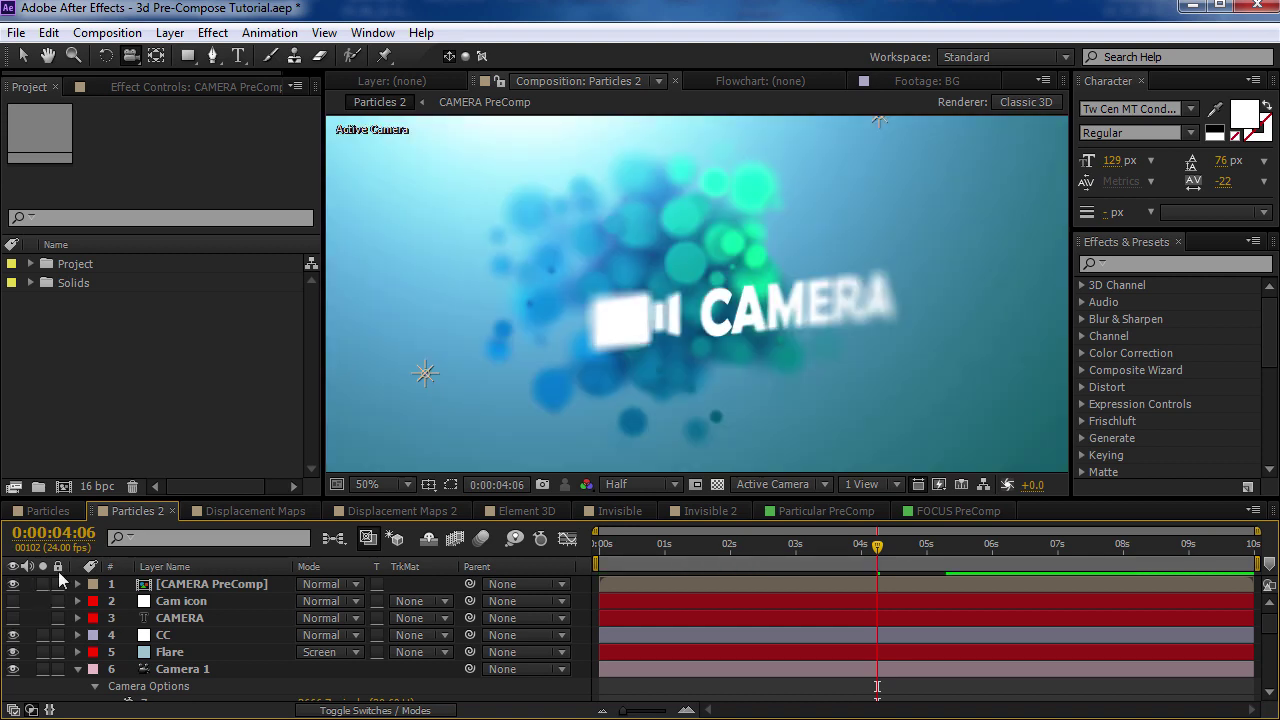
double_click(207, 588)
Disable Camera 1's Depth of Field expression in CAMERA PreComp and set Depth of Field Off.
click(170, 586)
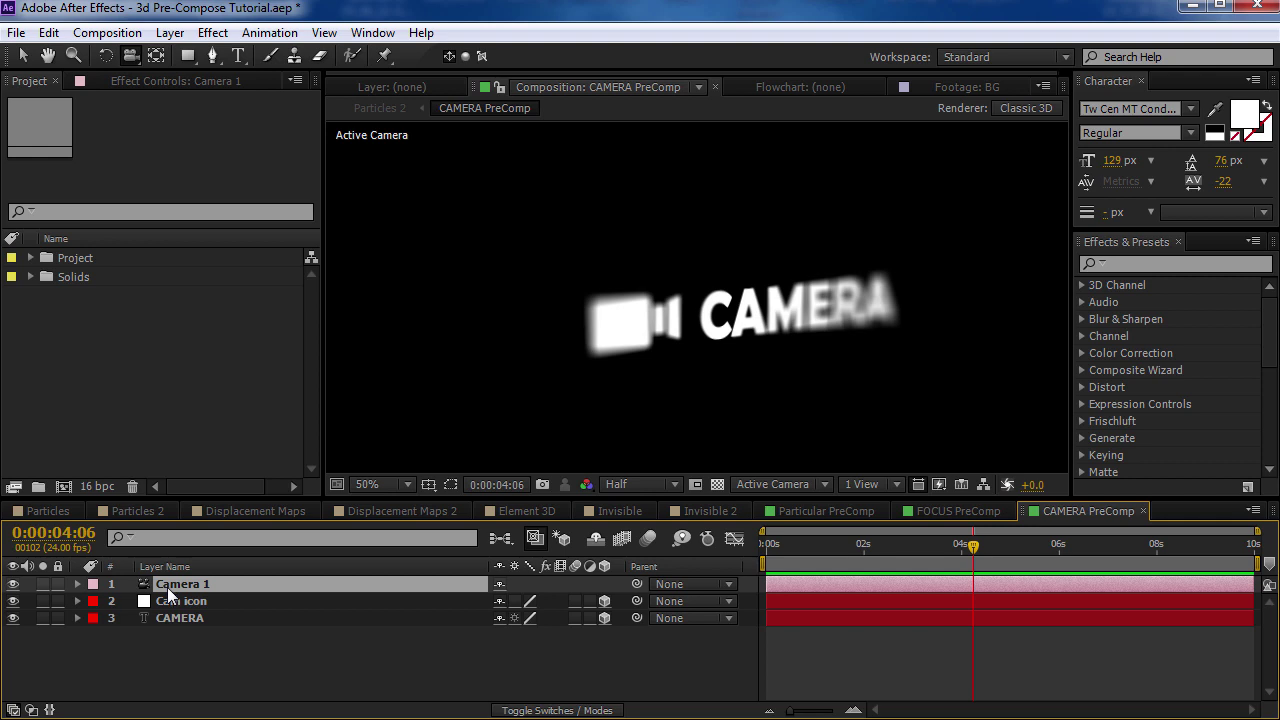
key(a)
key(a)
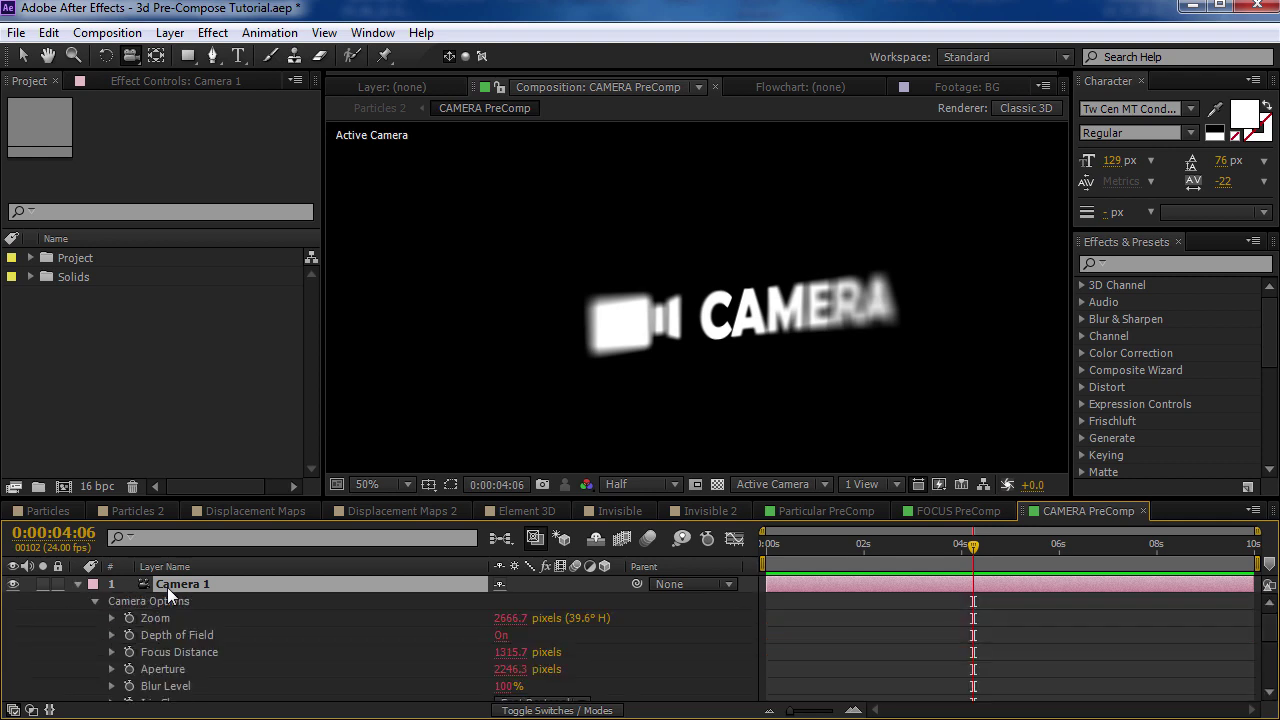
click(112, 635)
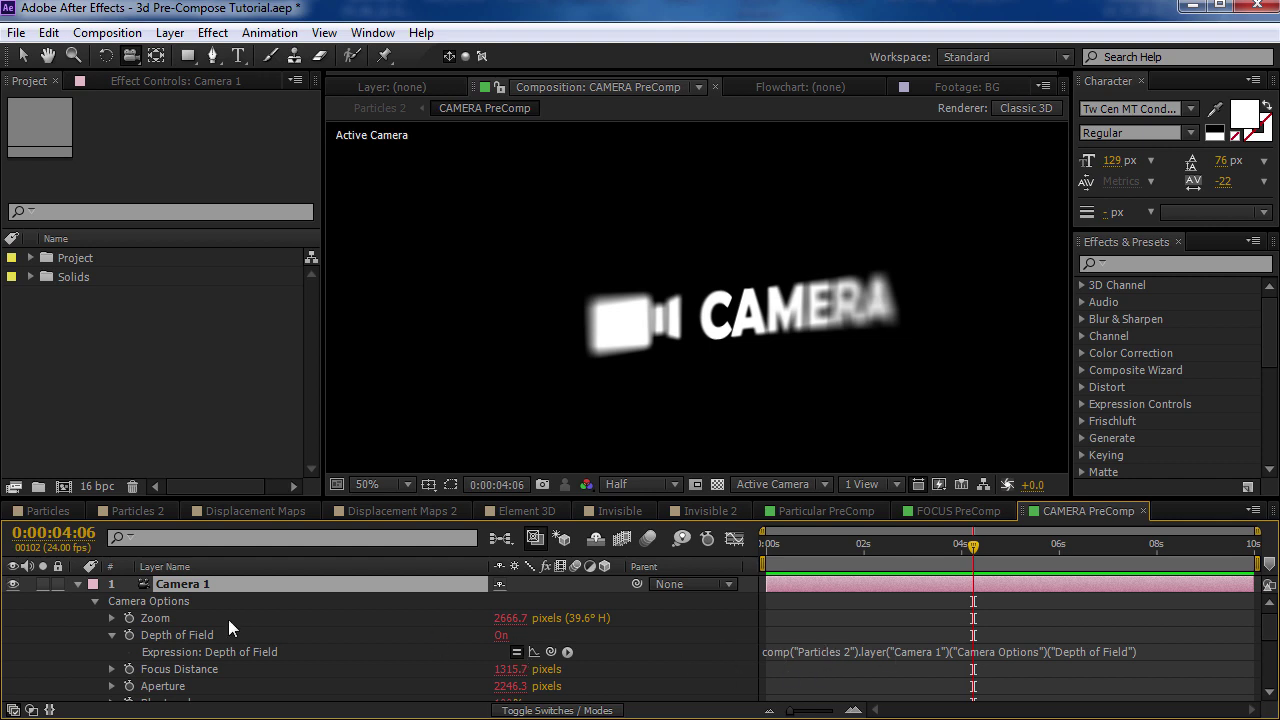
click(516, 653)
click(501, 638)
click(134, 511)
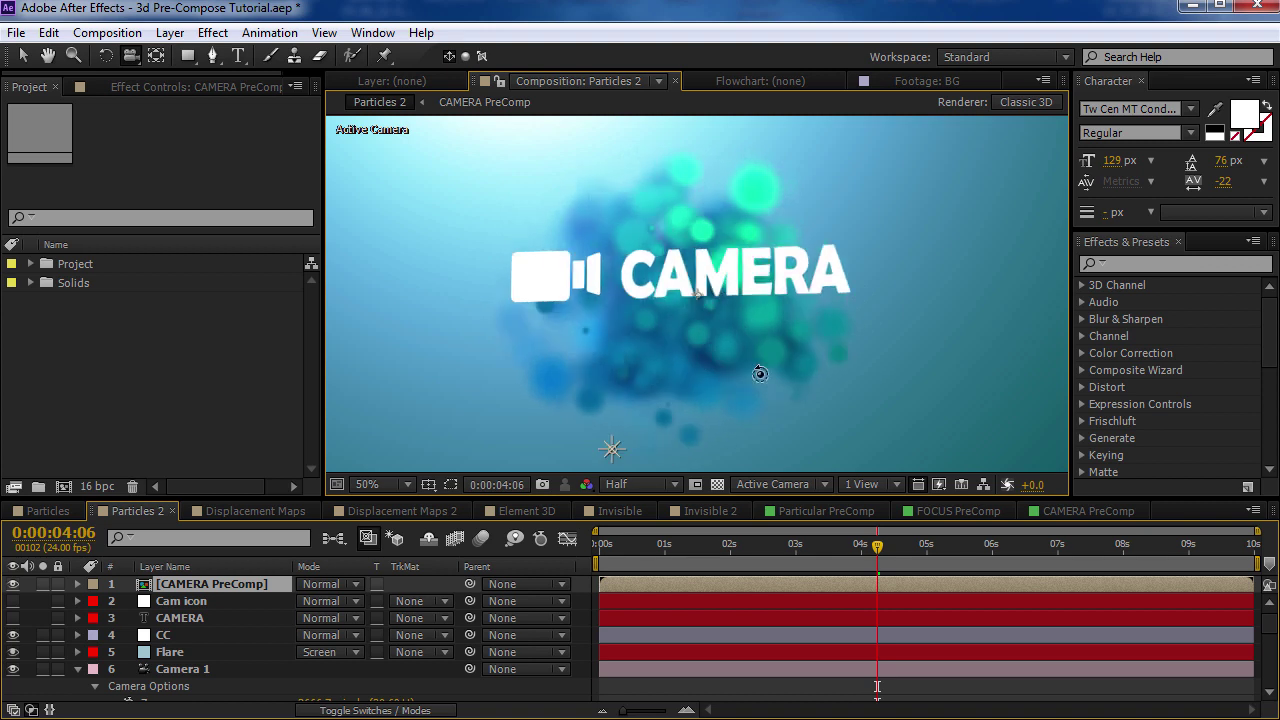
Create Light 1 in CAMERA PreComp coloured light blue, then orbit around the lit title.
drag(821, 401, 750, 378)
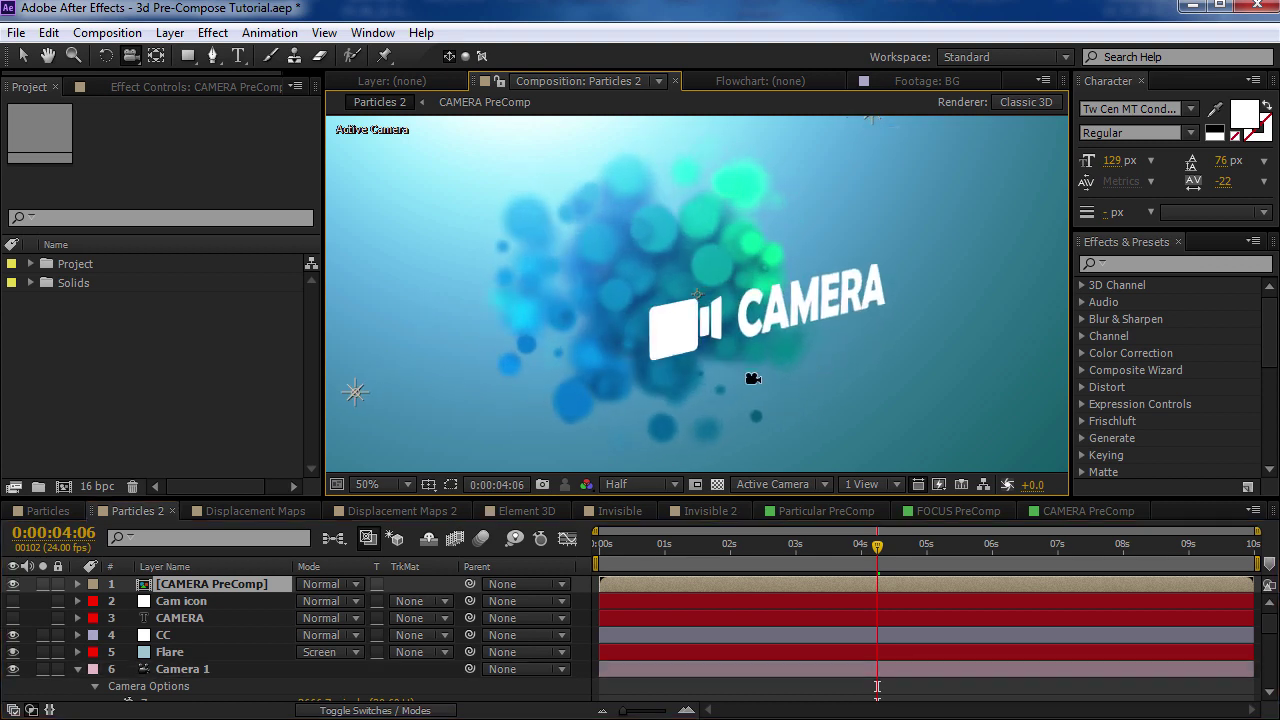
click(1088, 511)
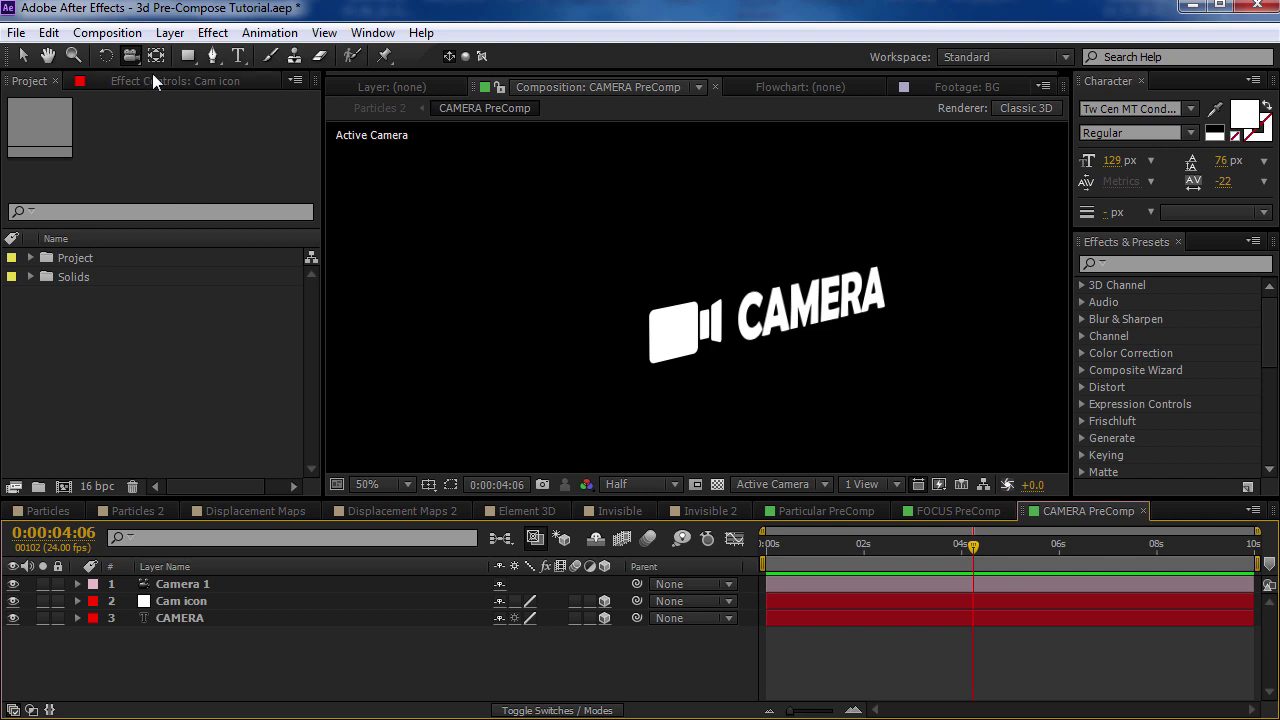
click(169, 32)
mouse_move(400, 56)
click(578, 100)
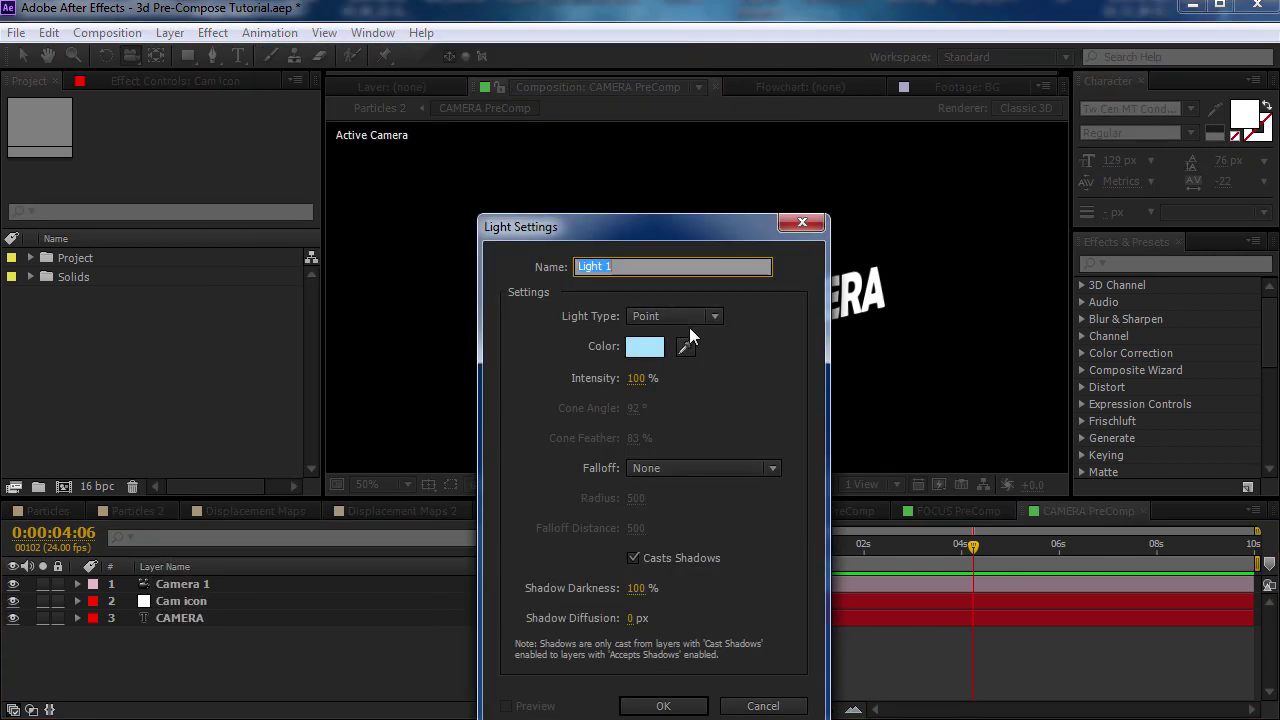
click(652, 347)
click(747, 436)
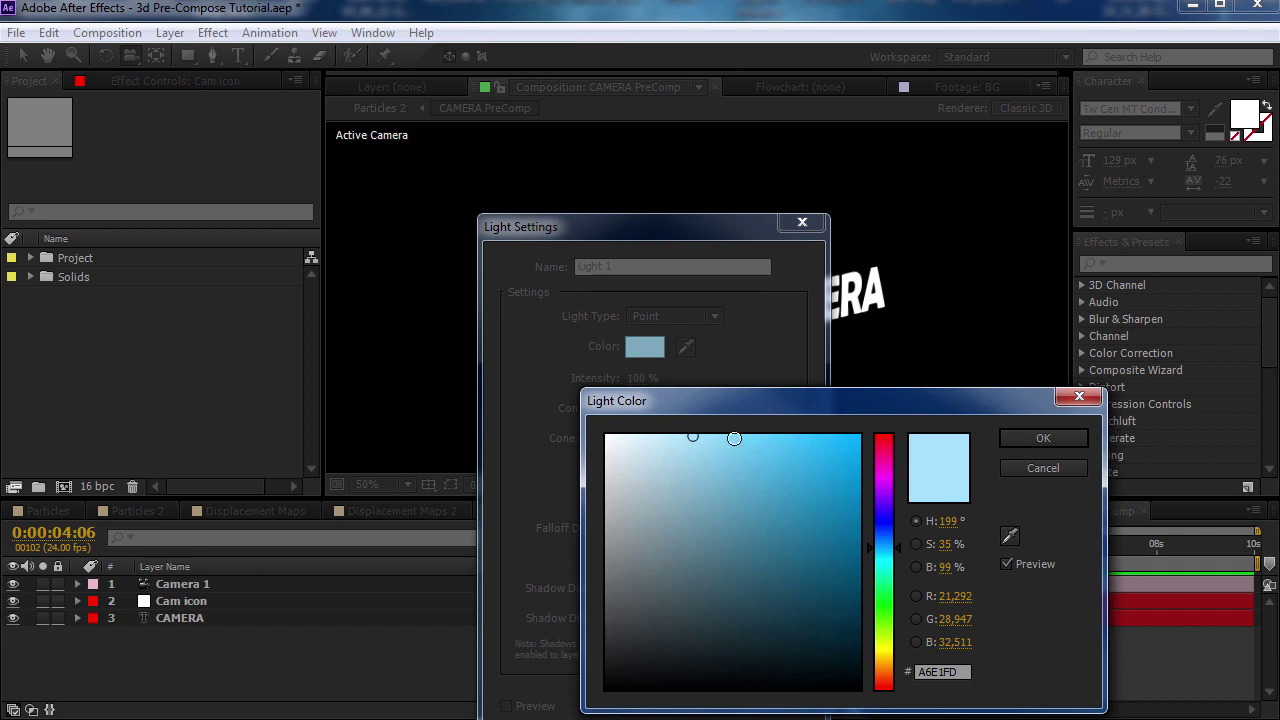
click(1040, 438)
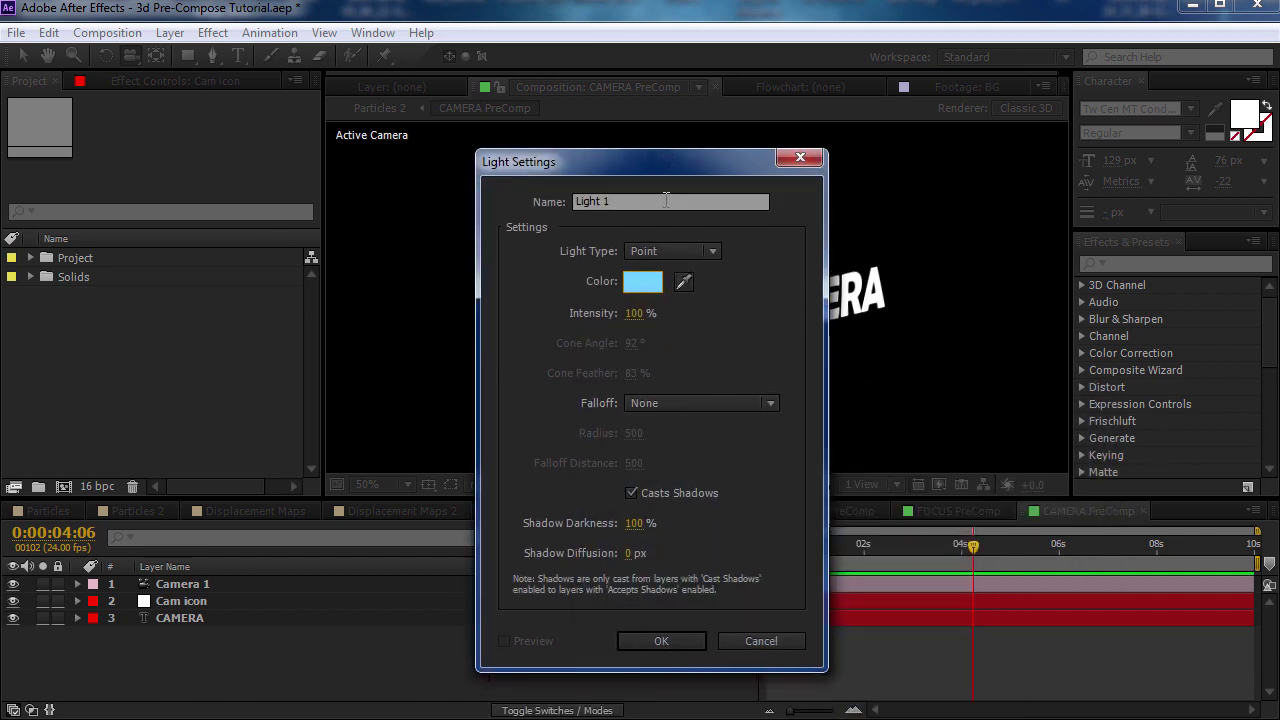
click(662, 641)
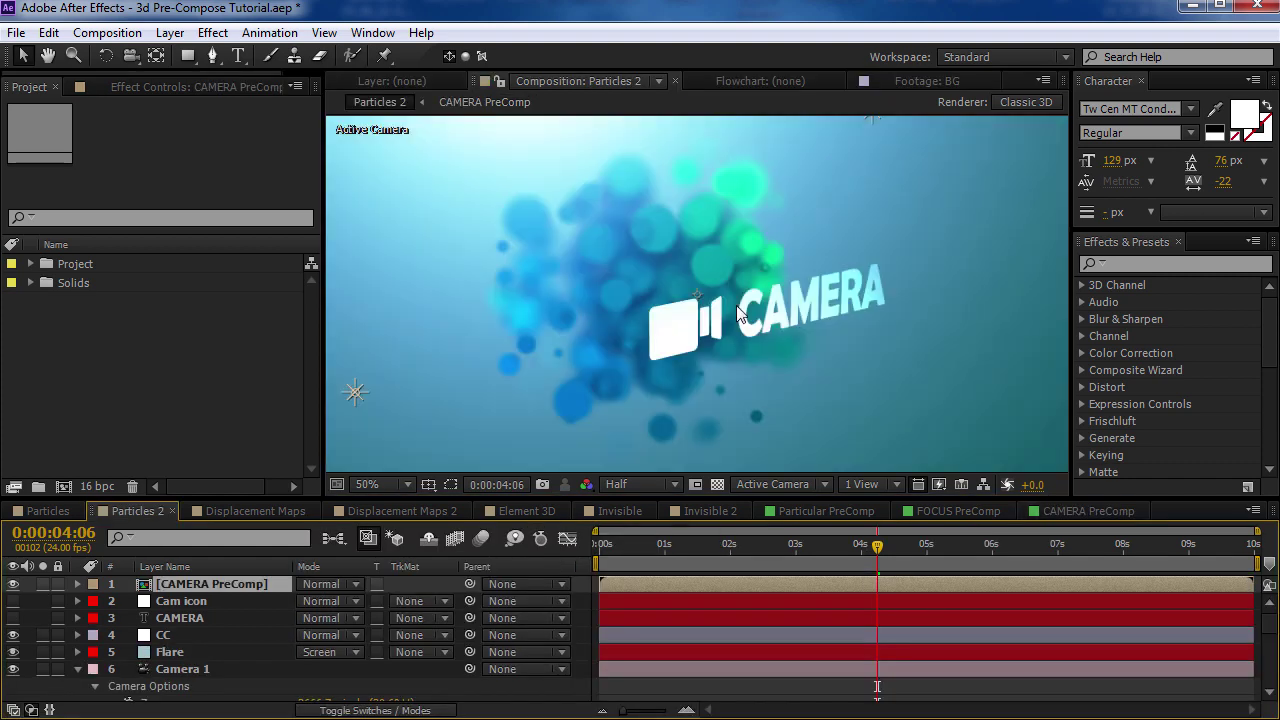
key(c)
drag(823, 320, 832, 433)
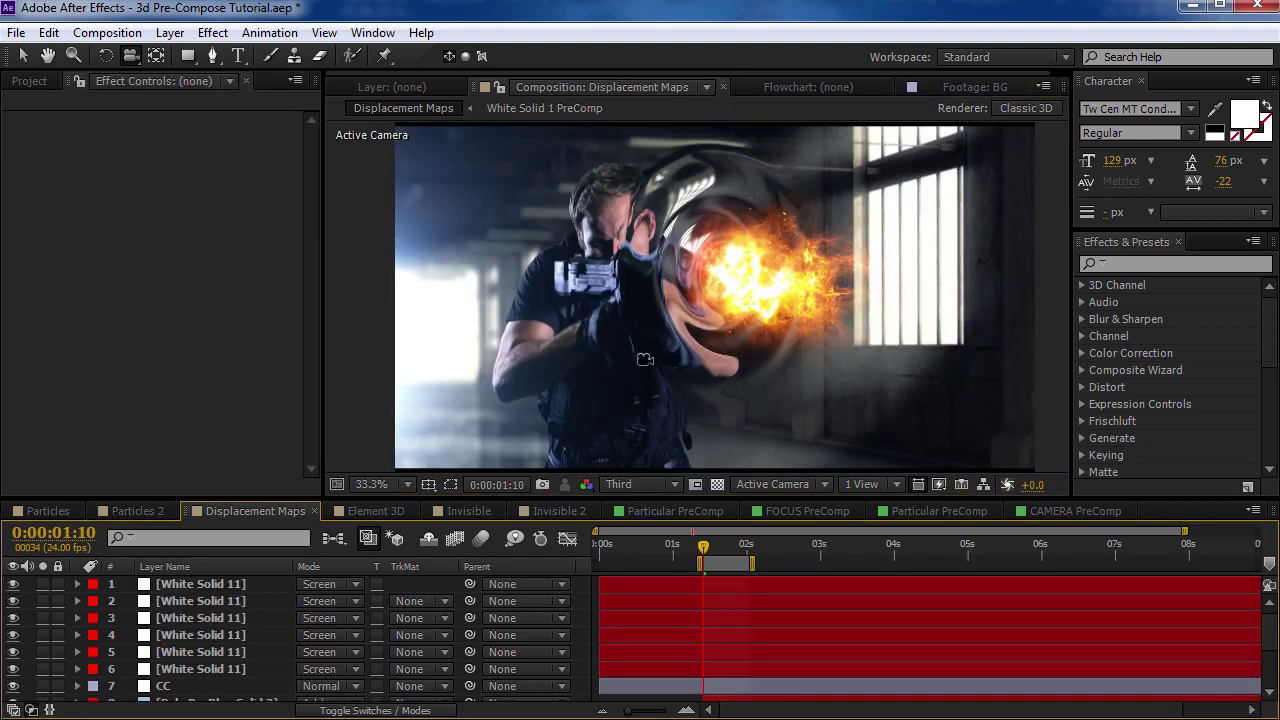
Raise the Displacement layer's Max Horizontal Displacement to 765, undoing the vertical displacement tweak.
mouse_move(620, 340)
mouse_down()
mouse_move(602, 337)
mouse_move(614, 339)
mouse_up()
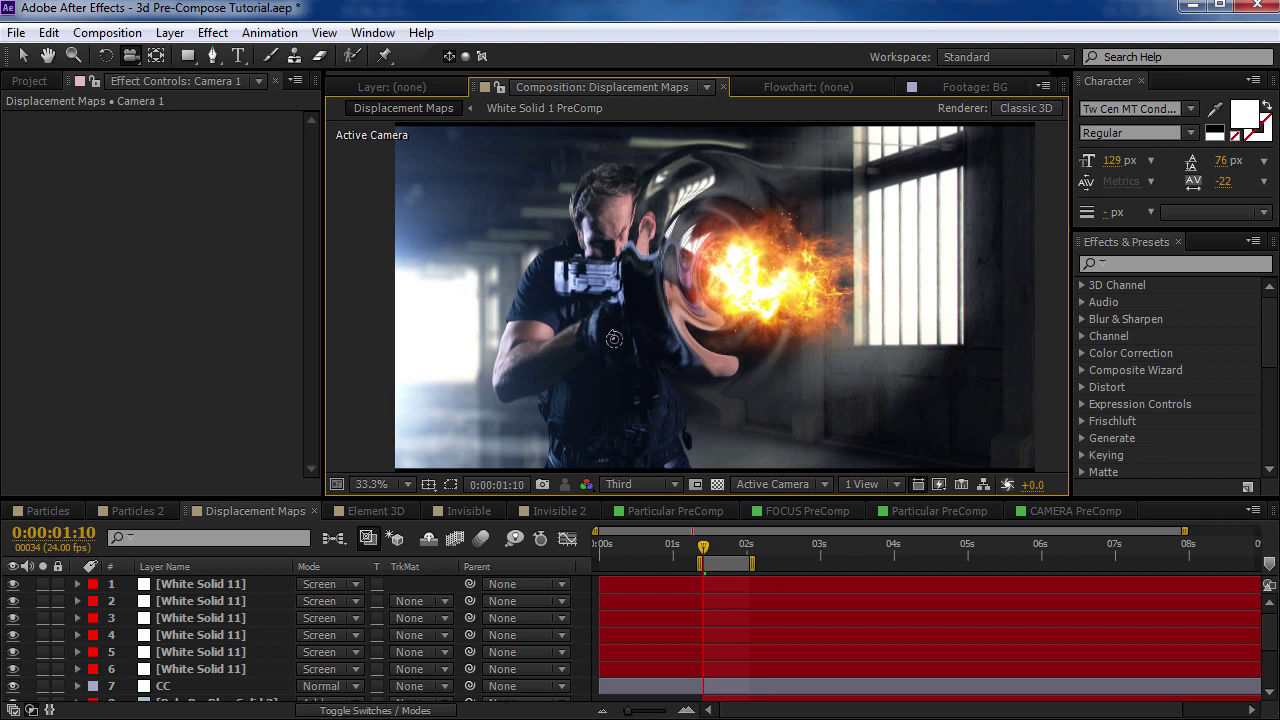
drag(741, 314, 738, 229)
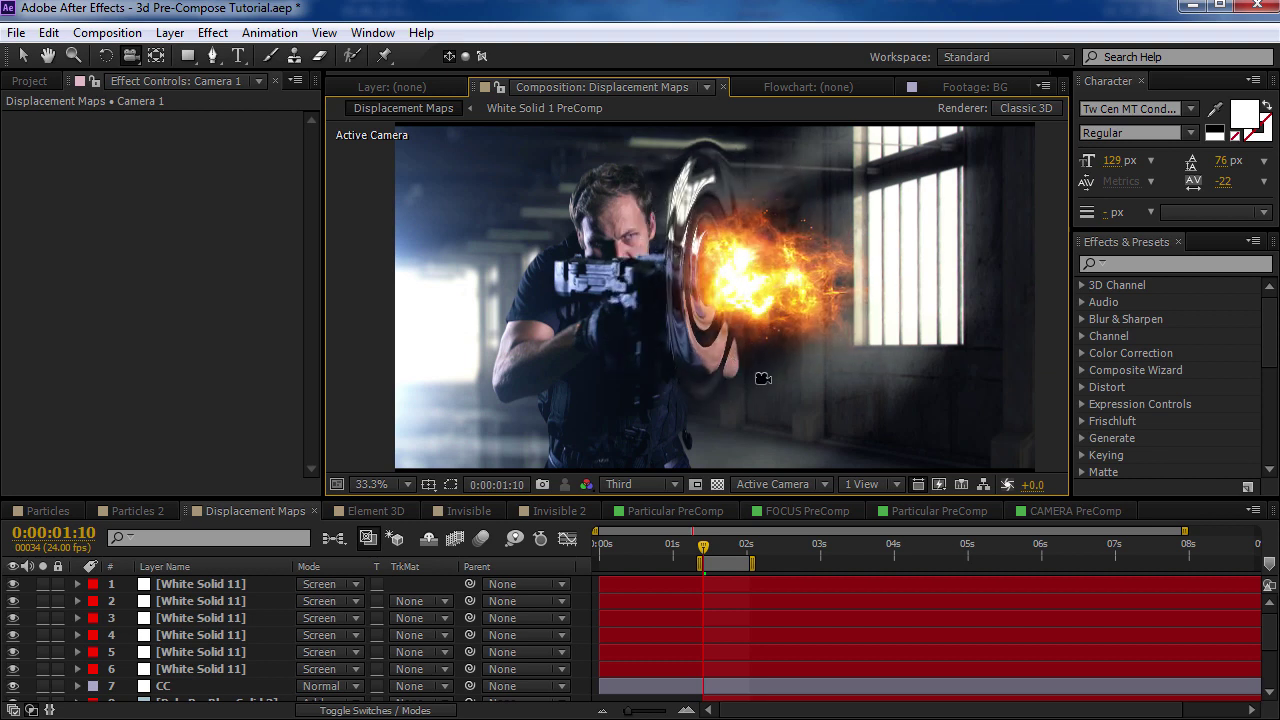
drag(763, 378, 733, 374)
scroll(198, 620, down, 3)
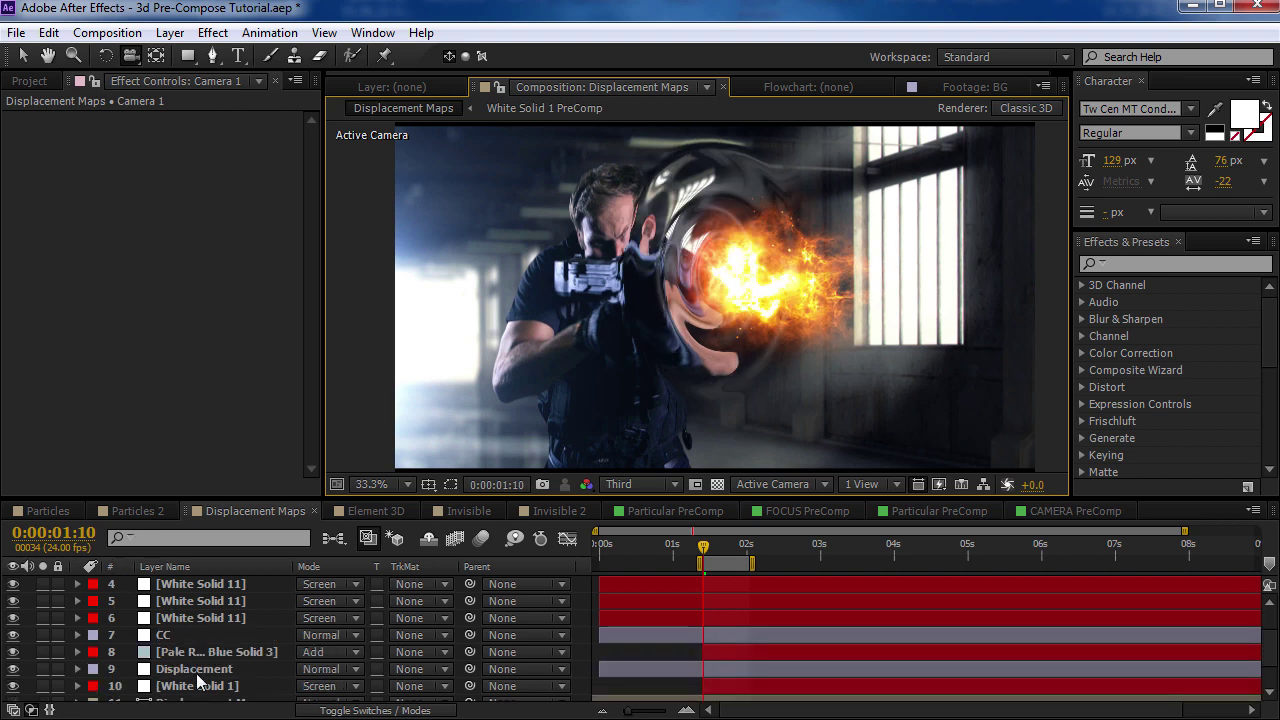
click(196, 670)
click(172, 178)
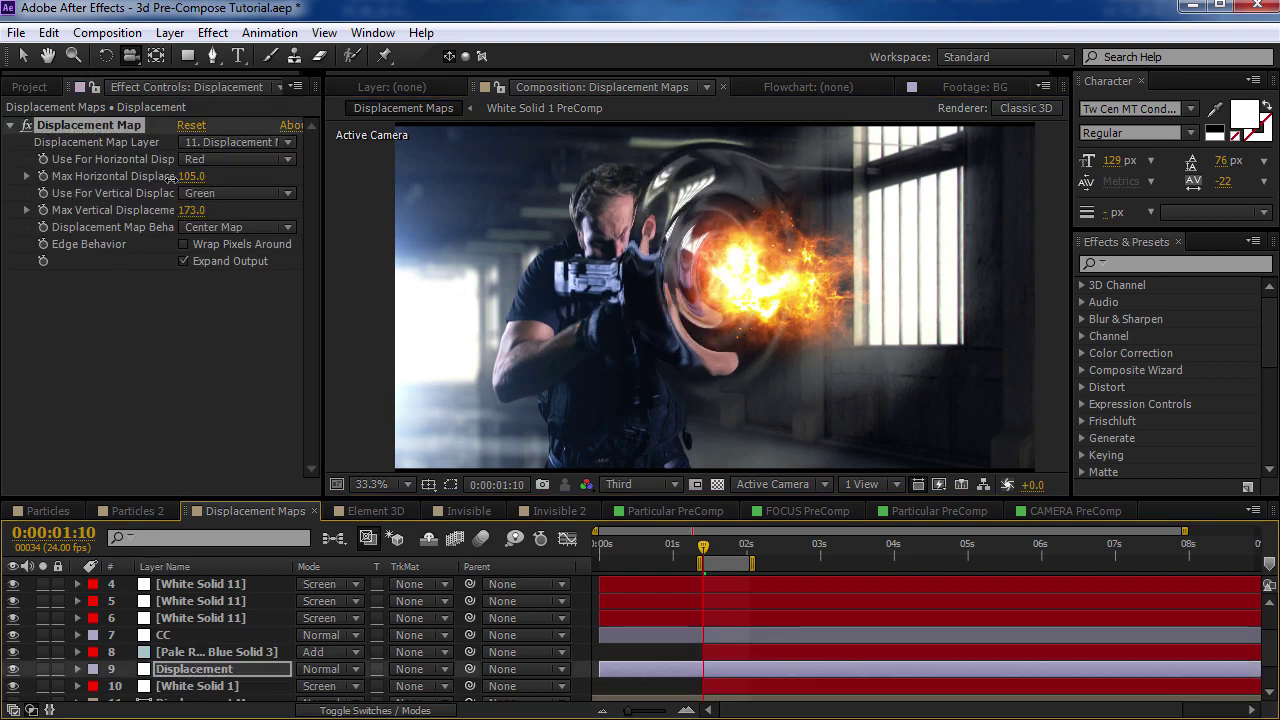
drag(178, 177, 767, 397)
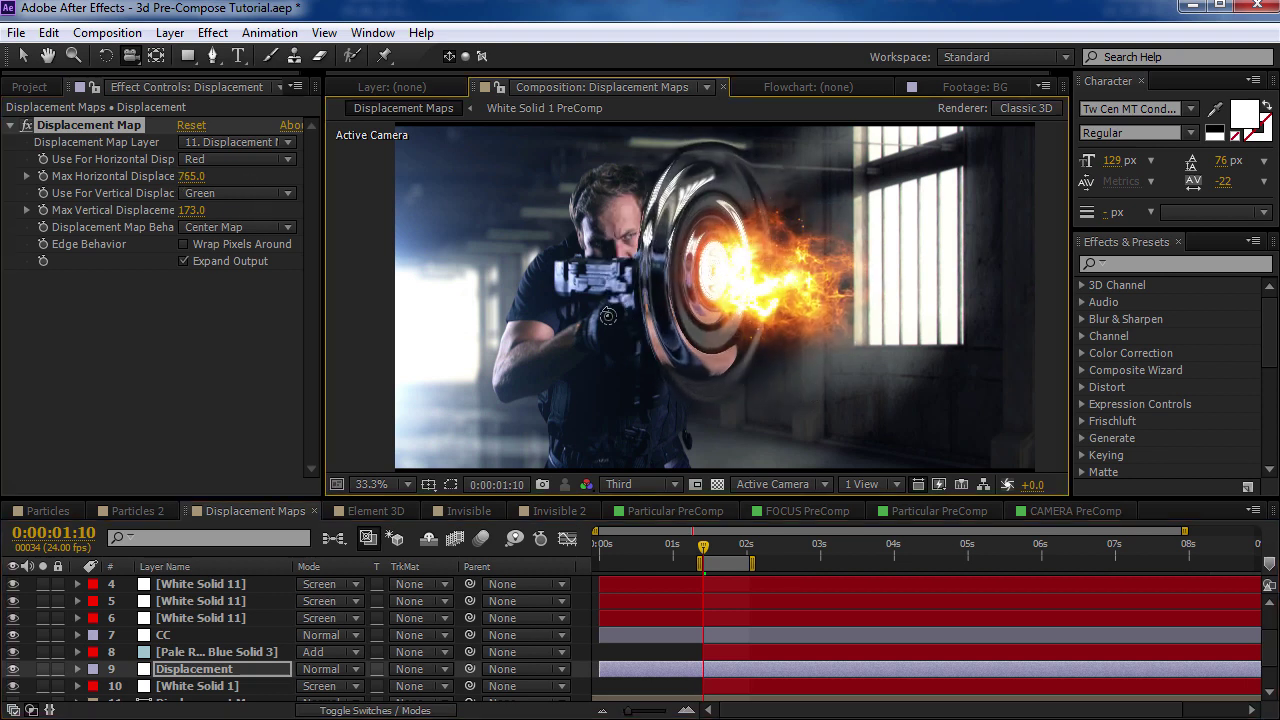
mouse_move(188, 210)
mouse_down()
mouse_move(104, 220)
mouse_move(193, 208)
mouse_up()
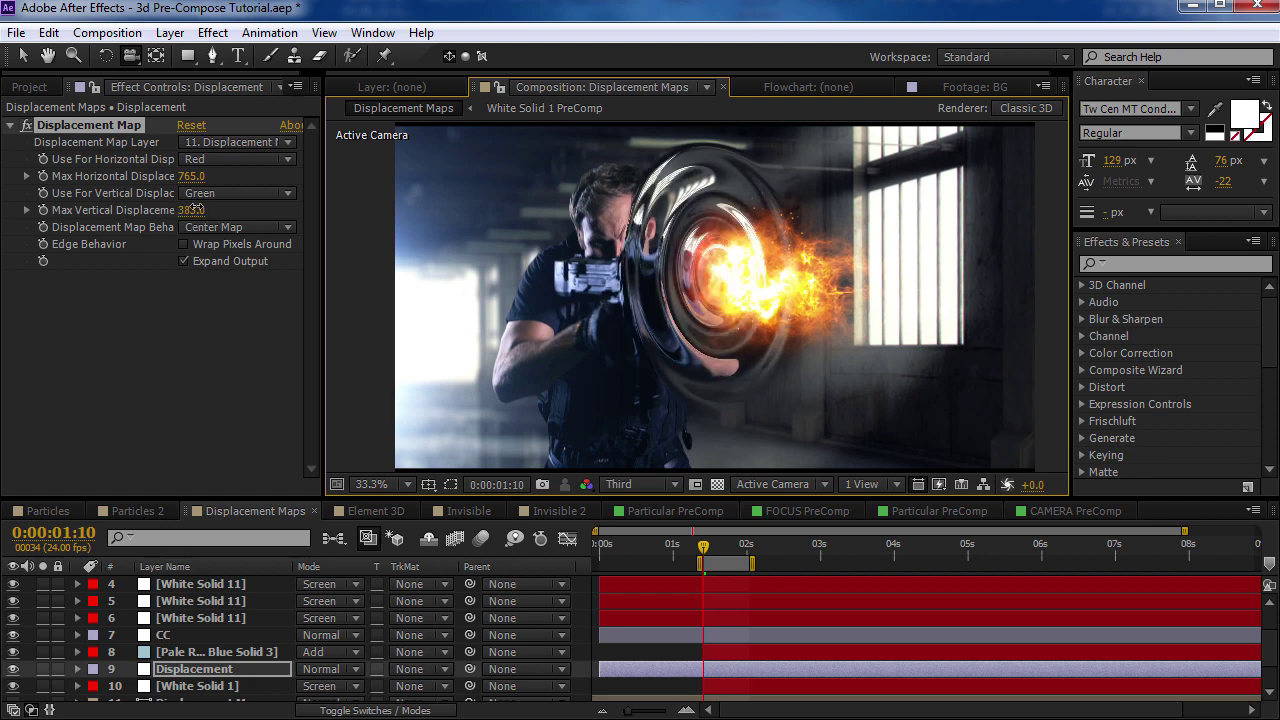
key(ctrl+z)
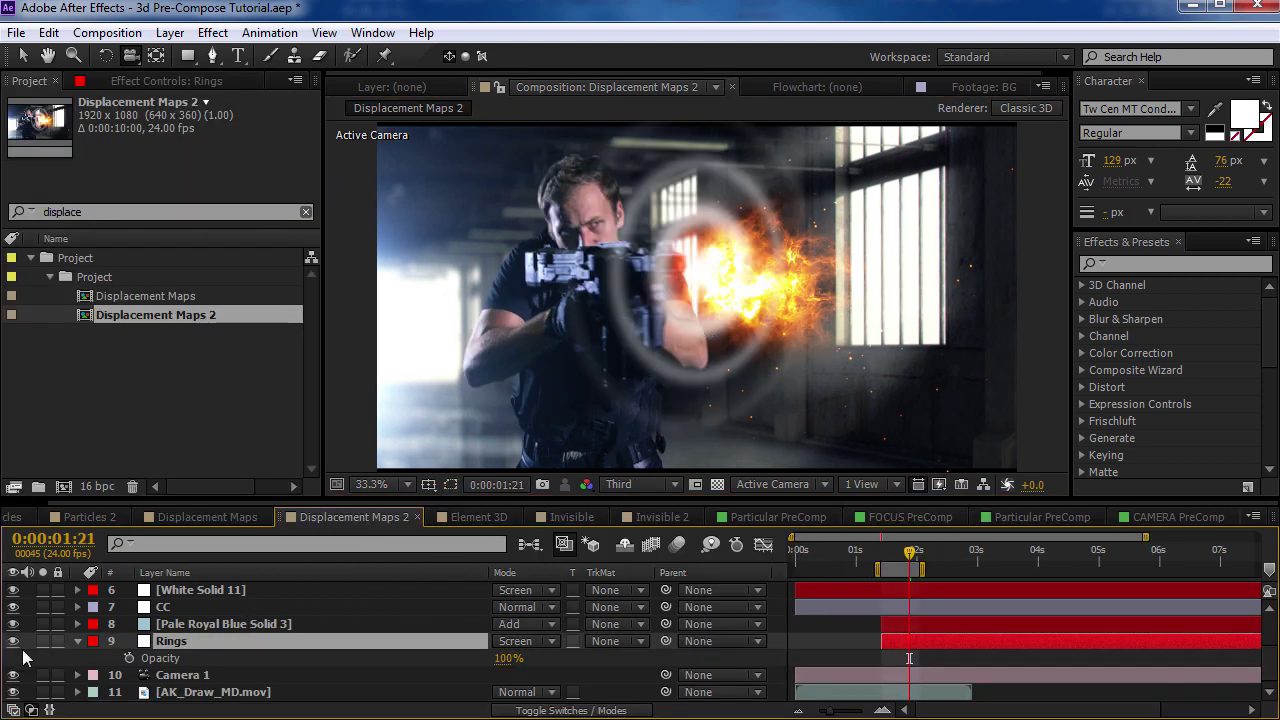
Solo the Rings layer and toggle its Radio Waves and Fast Blur effects off and on.
click(42, 641)
click(166, 80)
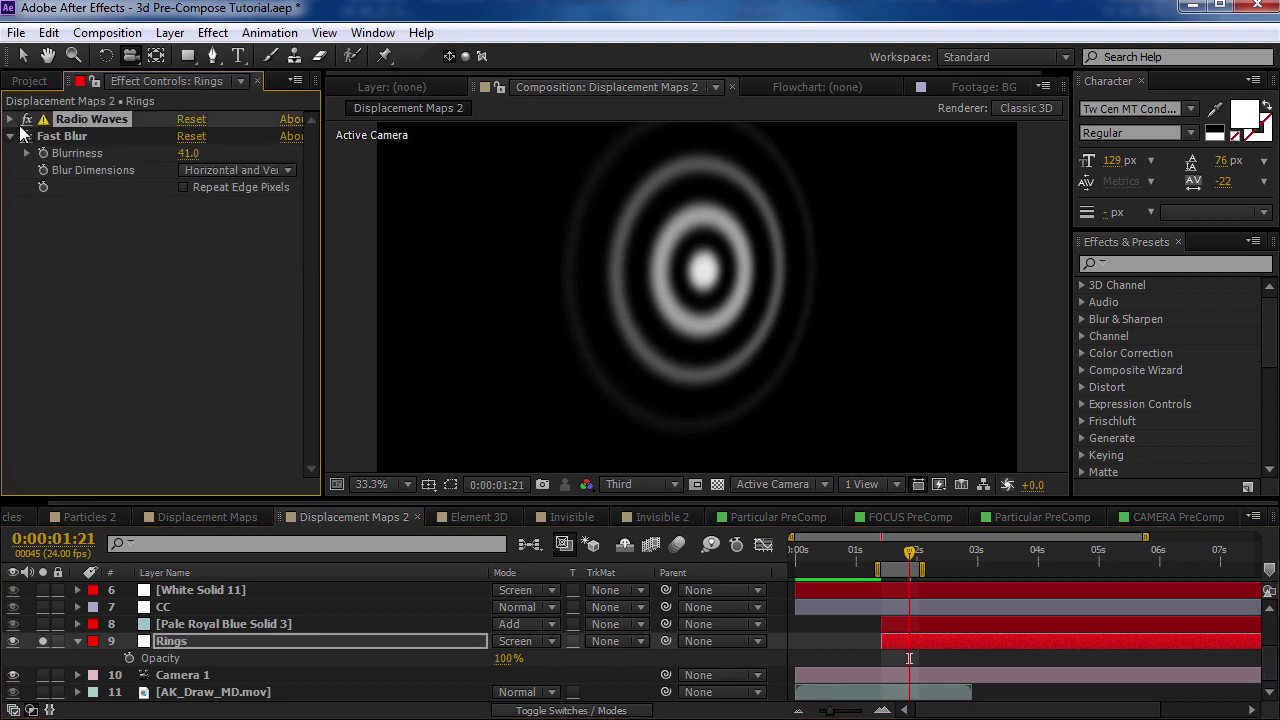
click(27, 119)
click(27, 119)
click(27, 136)
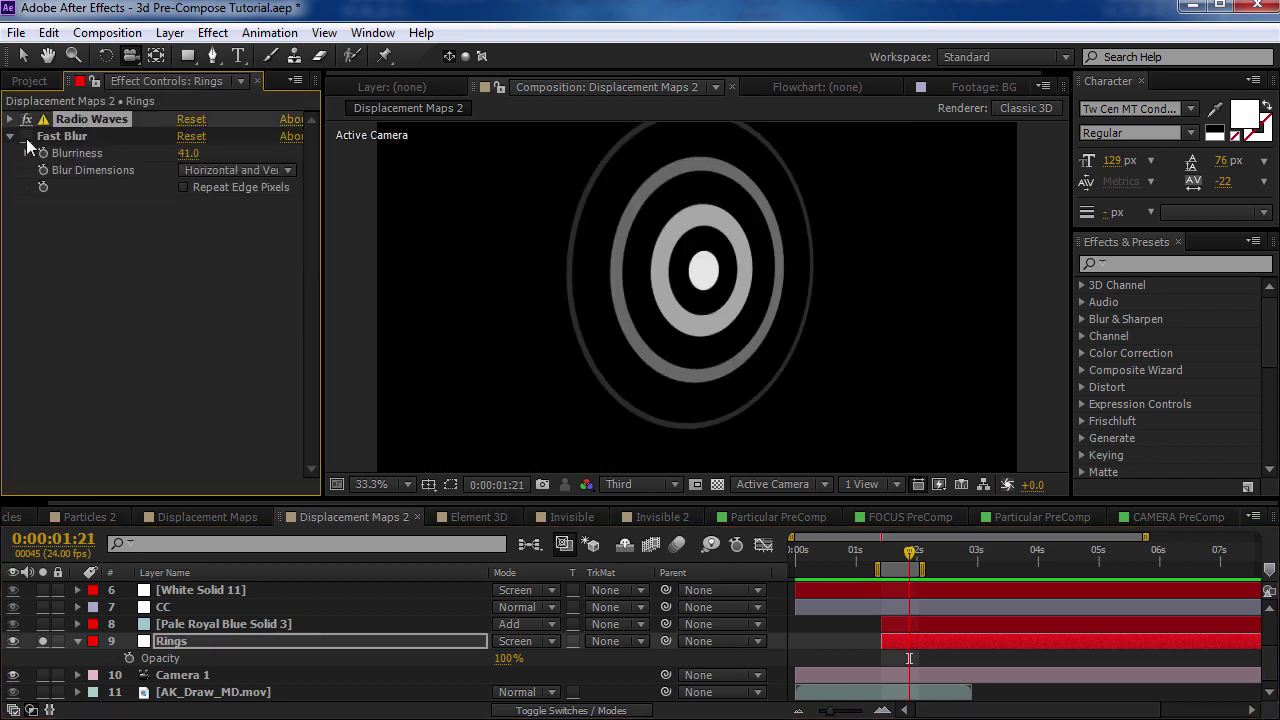
click(27, 136)
Toggle the Rings layer's 3D switch off and on, check its rotation, then unsolo it.
key(F4)
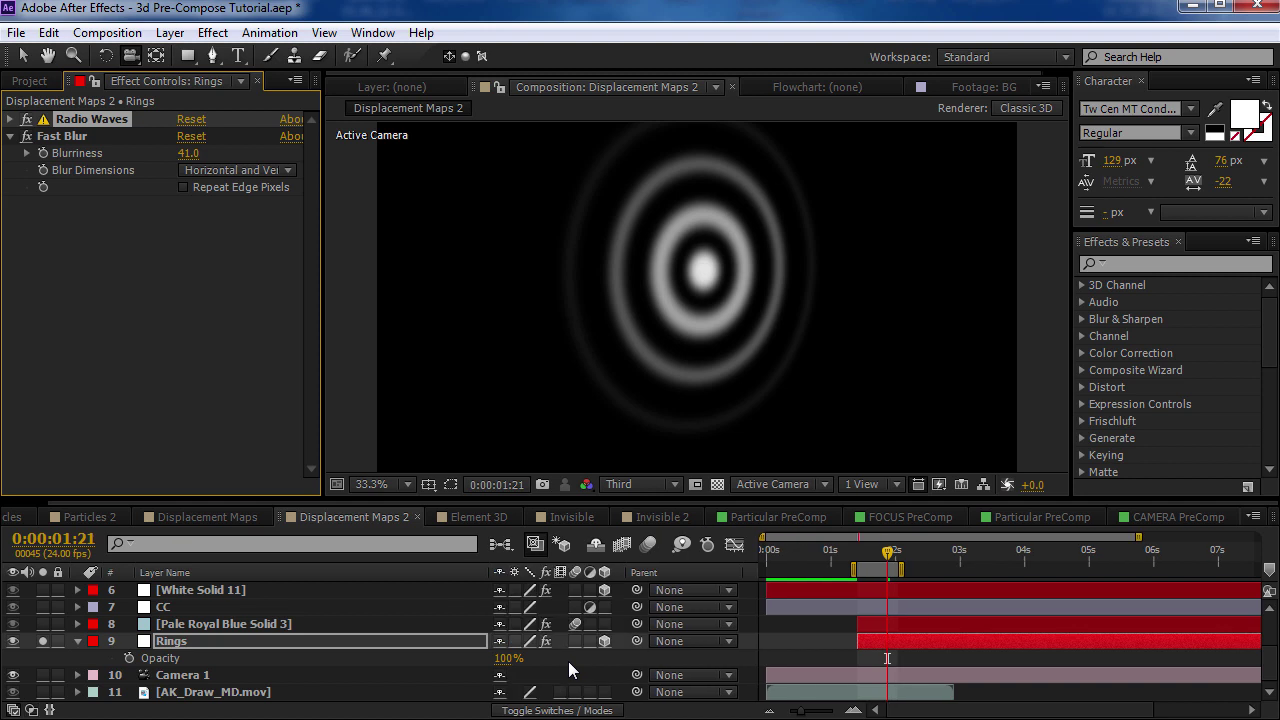
click(604, 641)
click(604, 641)
key(r)
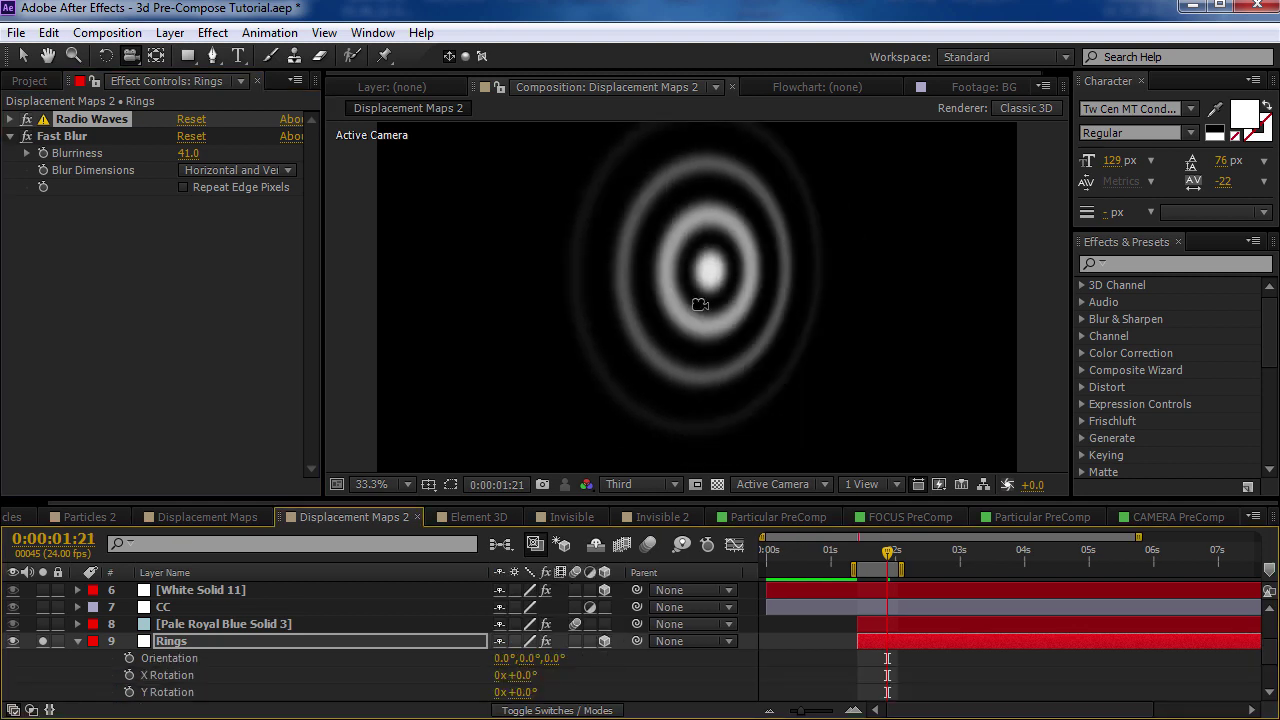
mouse_move(740, 366)
mouse_down()
mouse_move(666, 271)
mouse_move(766, 346)
mouse_move(749, 386)
mouse_up()
key(t)
key(ctrl+z)
key(r)
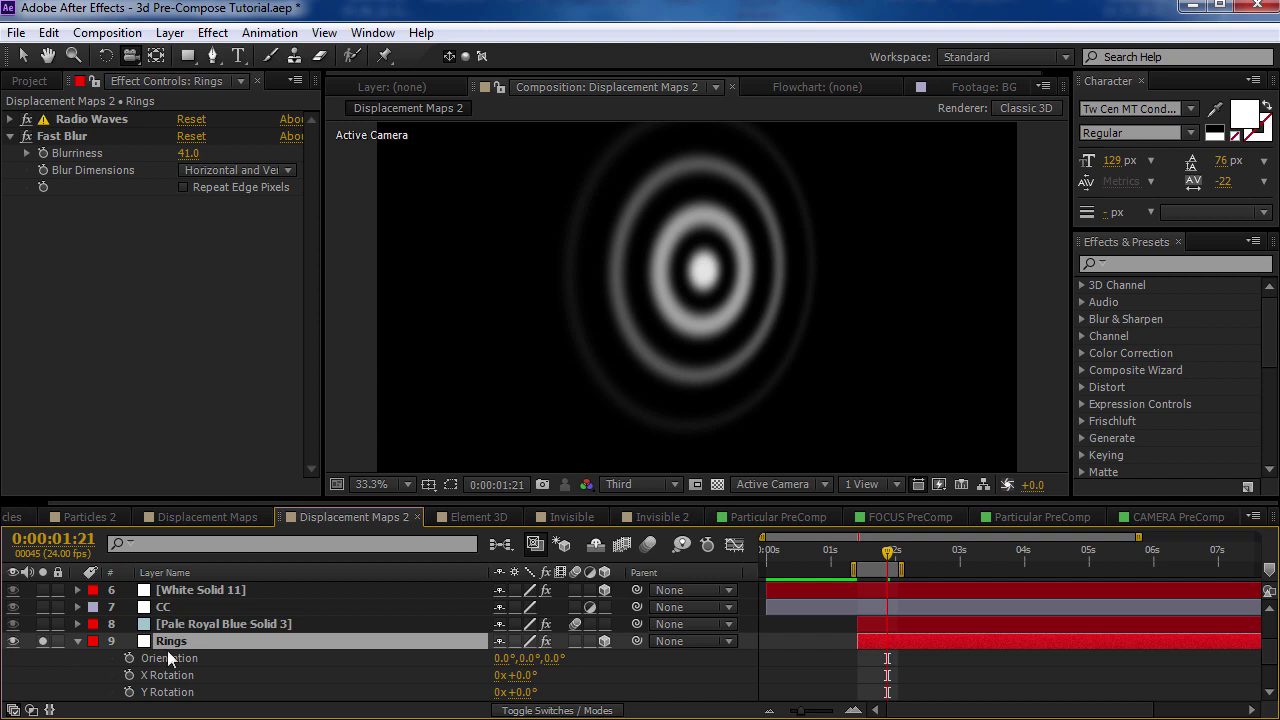
click(78, 641)
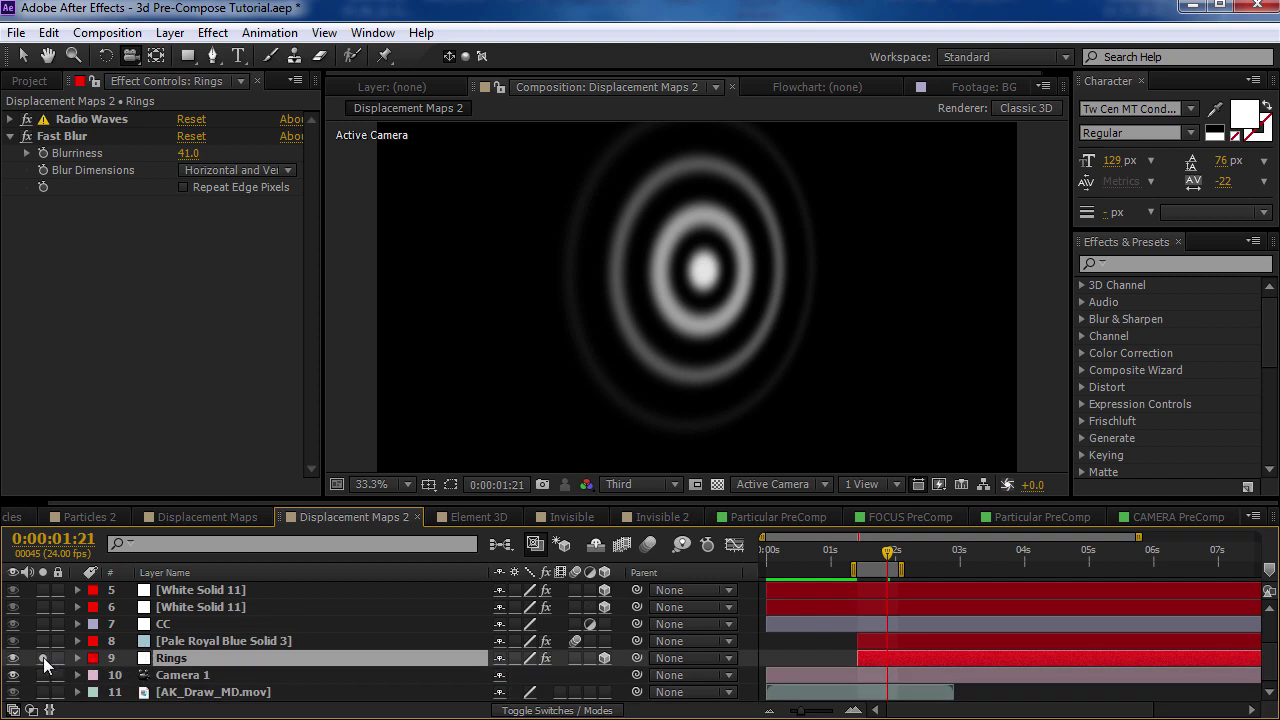
click(42, 658)
click(16, 32)
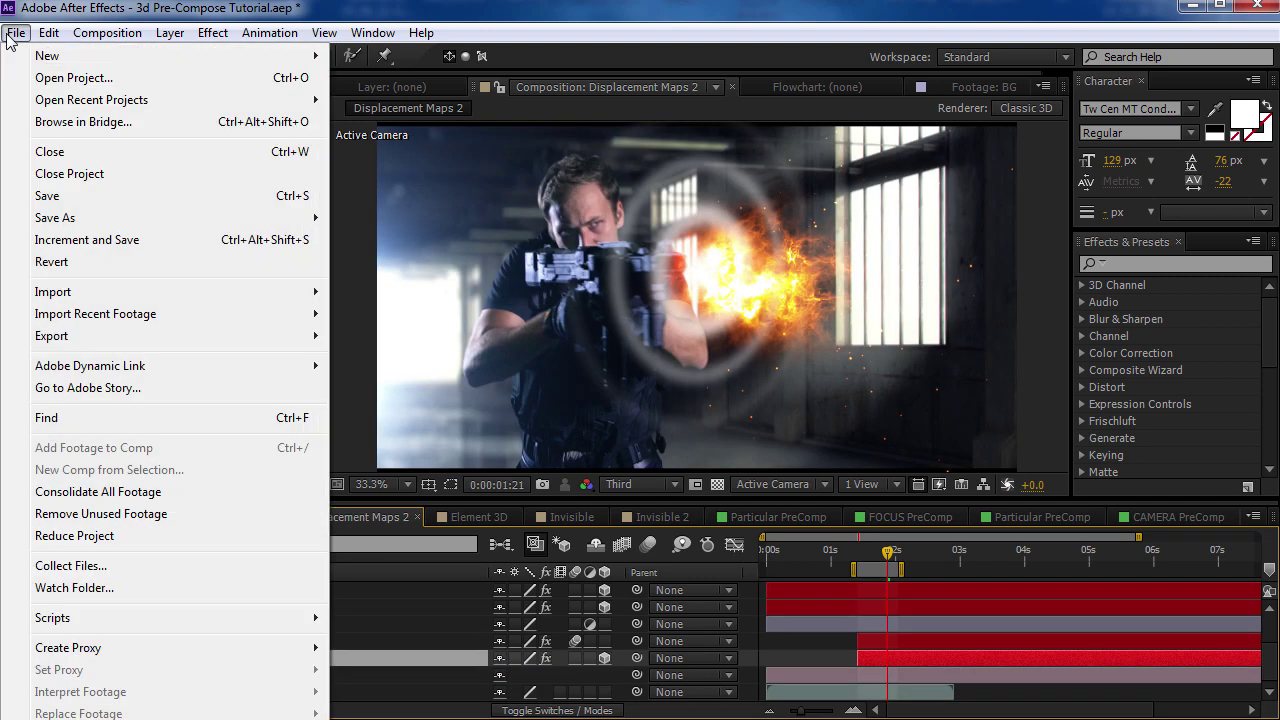
Run 3D Pre-Compose.jsx on Rings as 'Rings Displace map', Camera Link Properties on, Lights off.
mouse_move(332, 617)
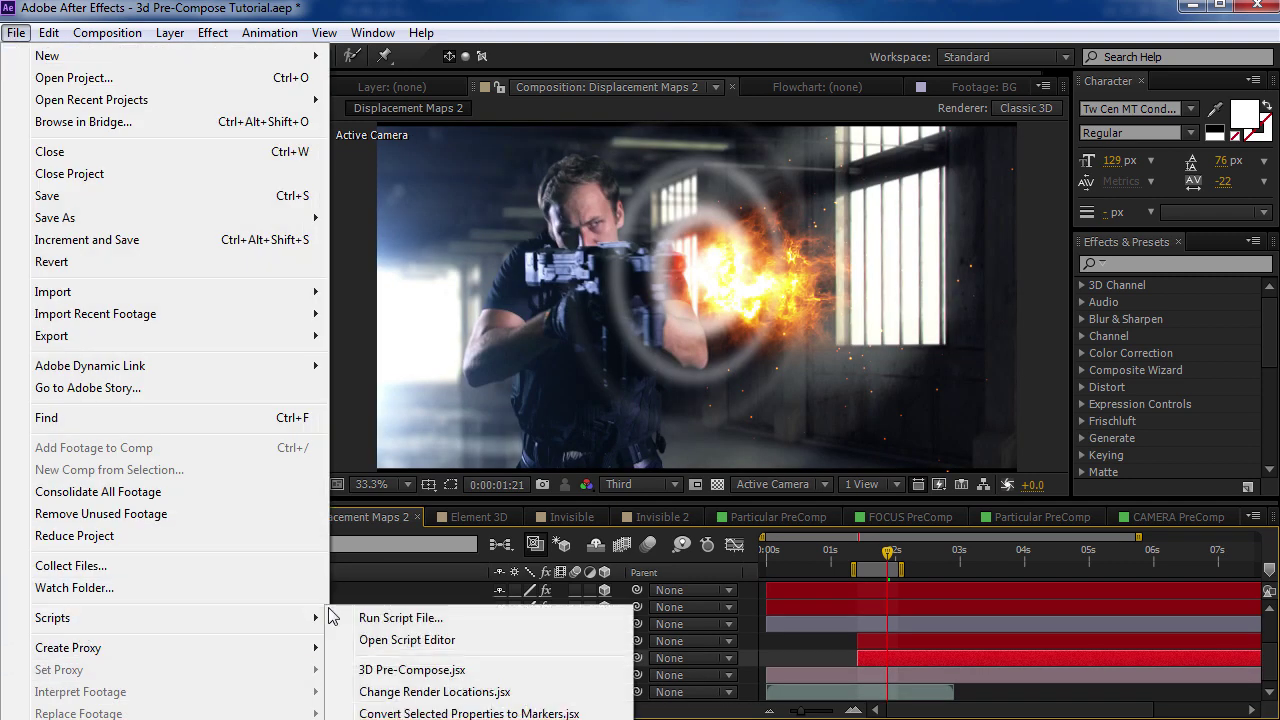
click(450, 674)
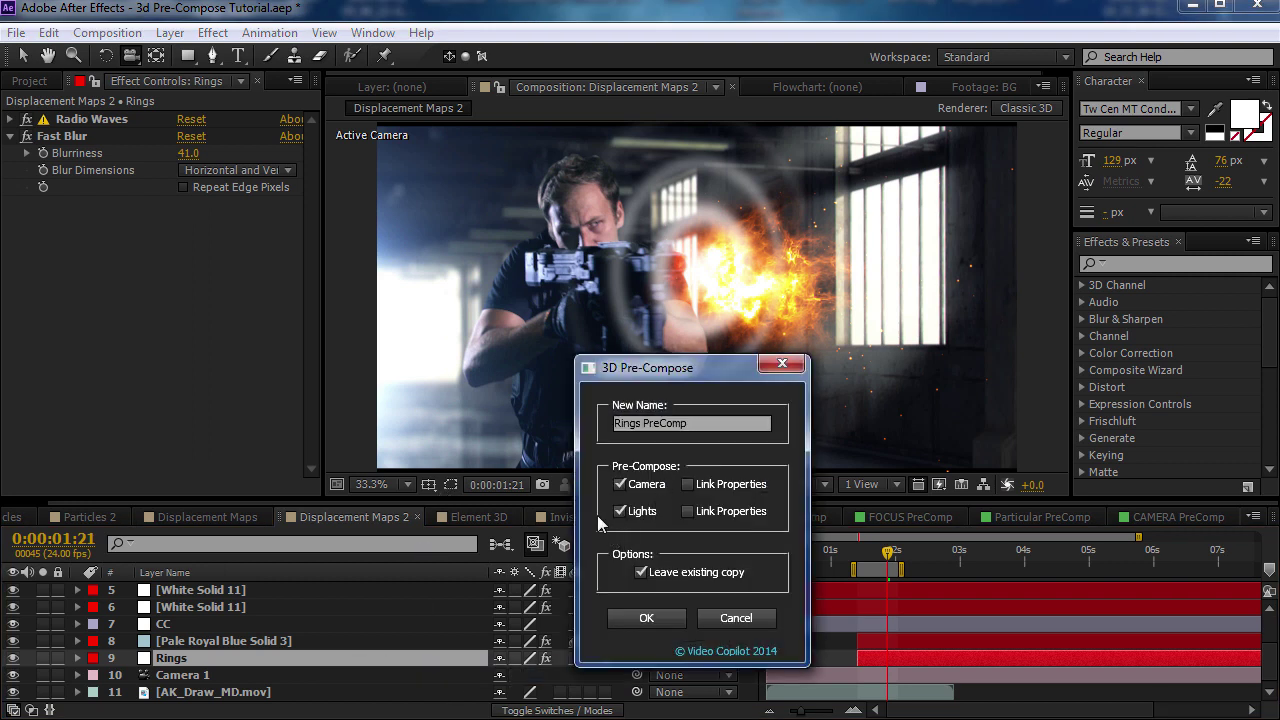
click(628, 511)
click(688, 484)
double_click(645, 424)
text(Dis)
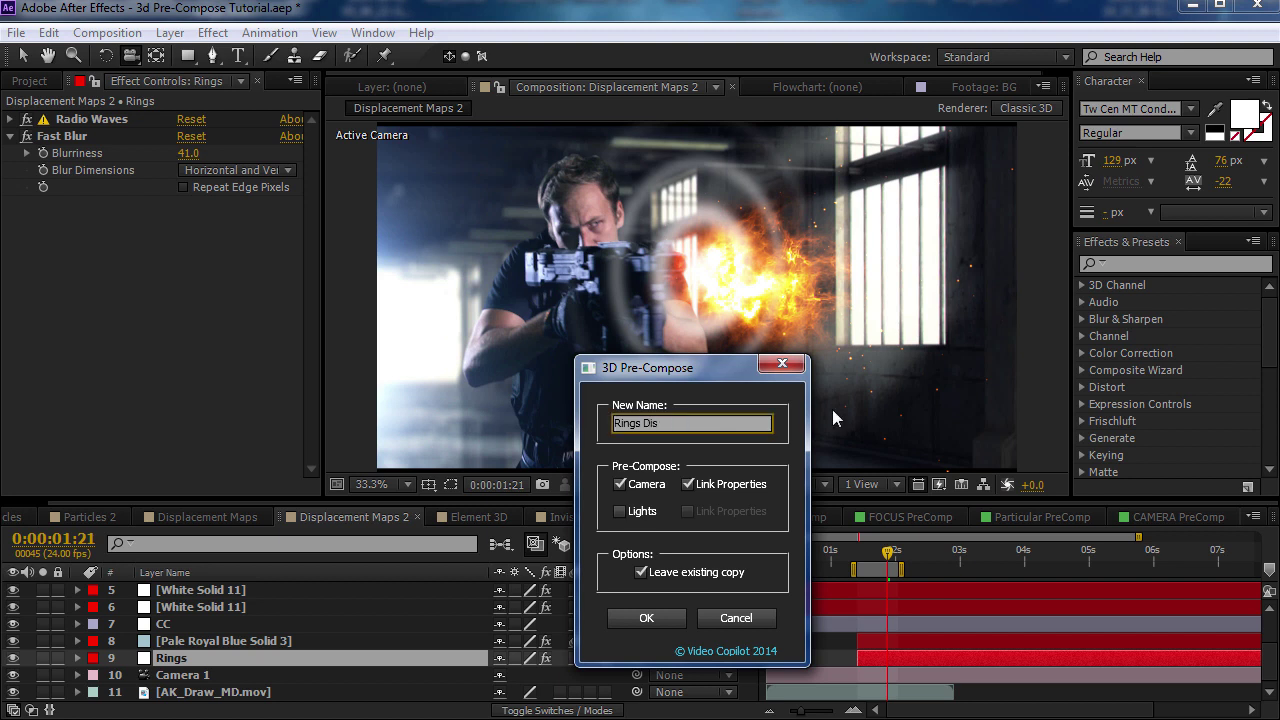
text(place map)
click(646, 620)
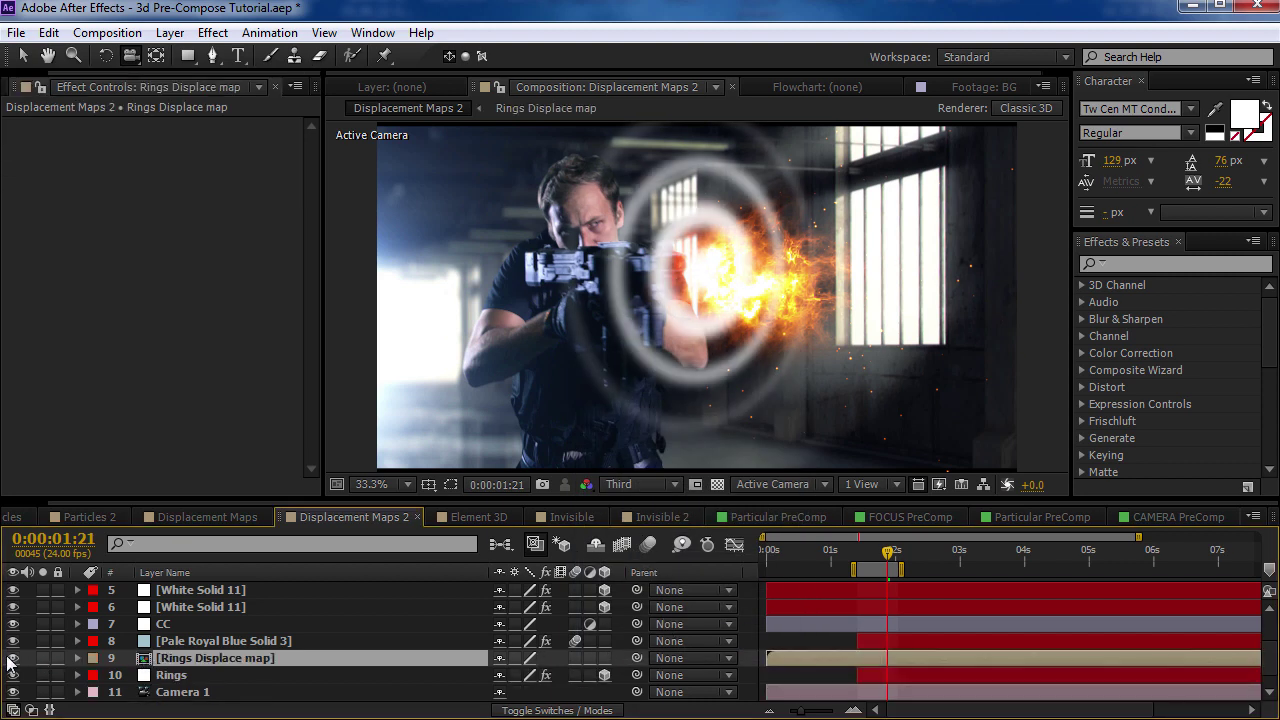
Add a new adjustment layer just below CC and rename it Displace.
click(170, 32)
mouse_move(178, 60)
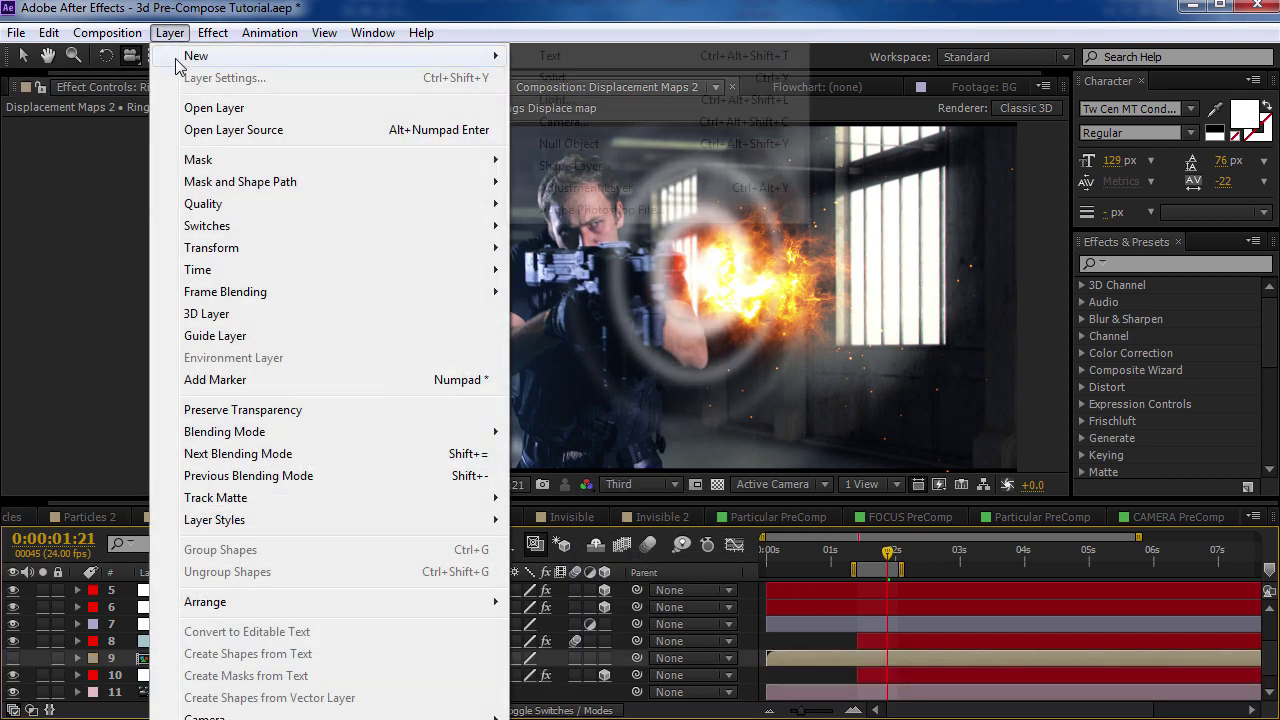
click(668, 187)
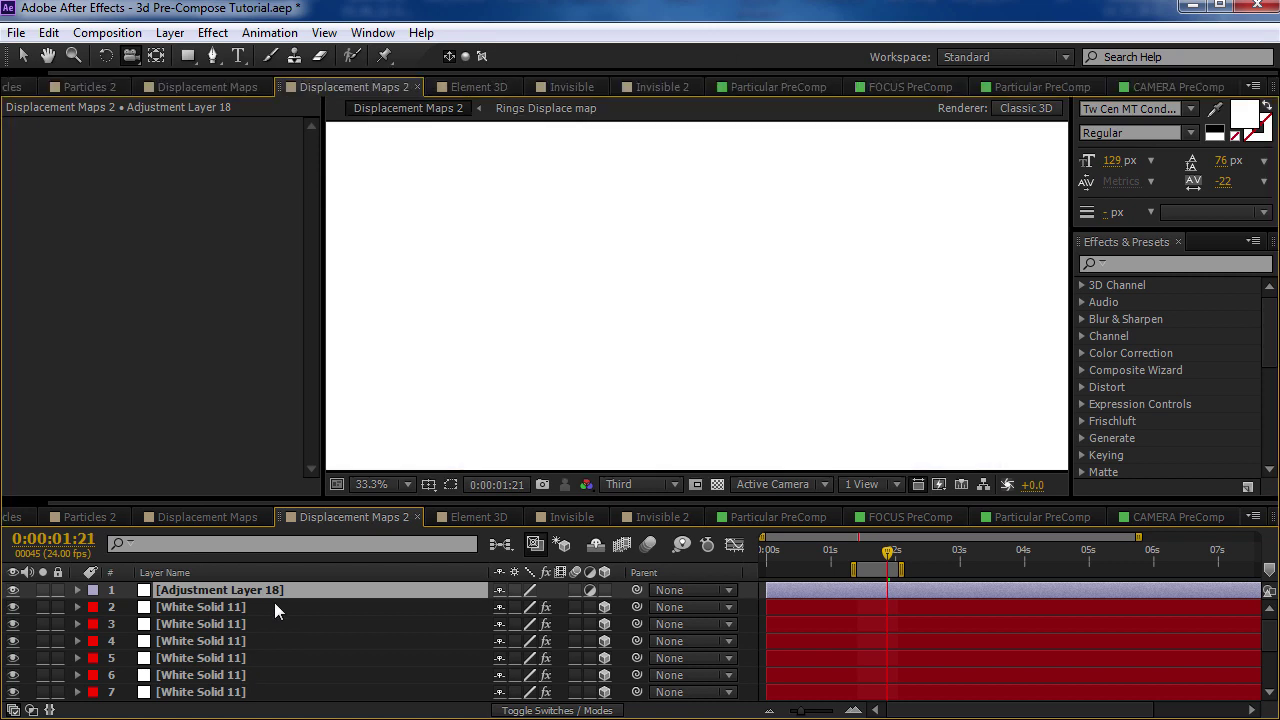
key(grave)
drag(201, 157, 159, 285)
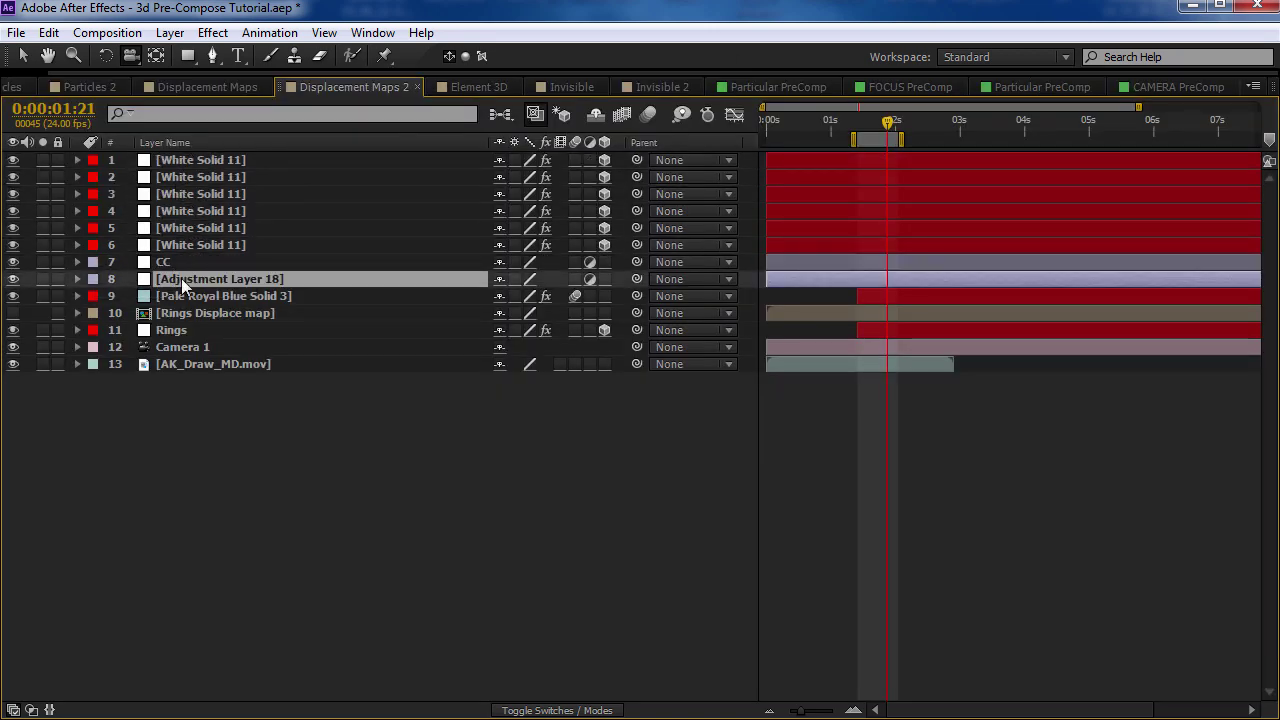
key(Return)
text(Displace)
key(Return)
key(grave)
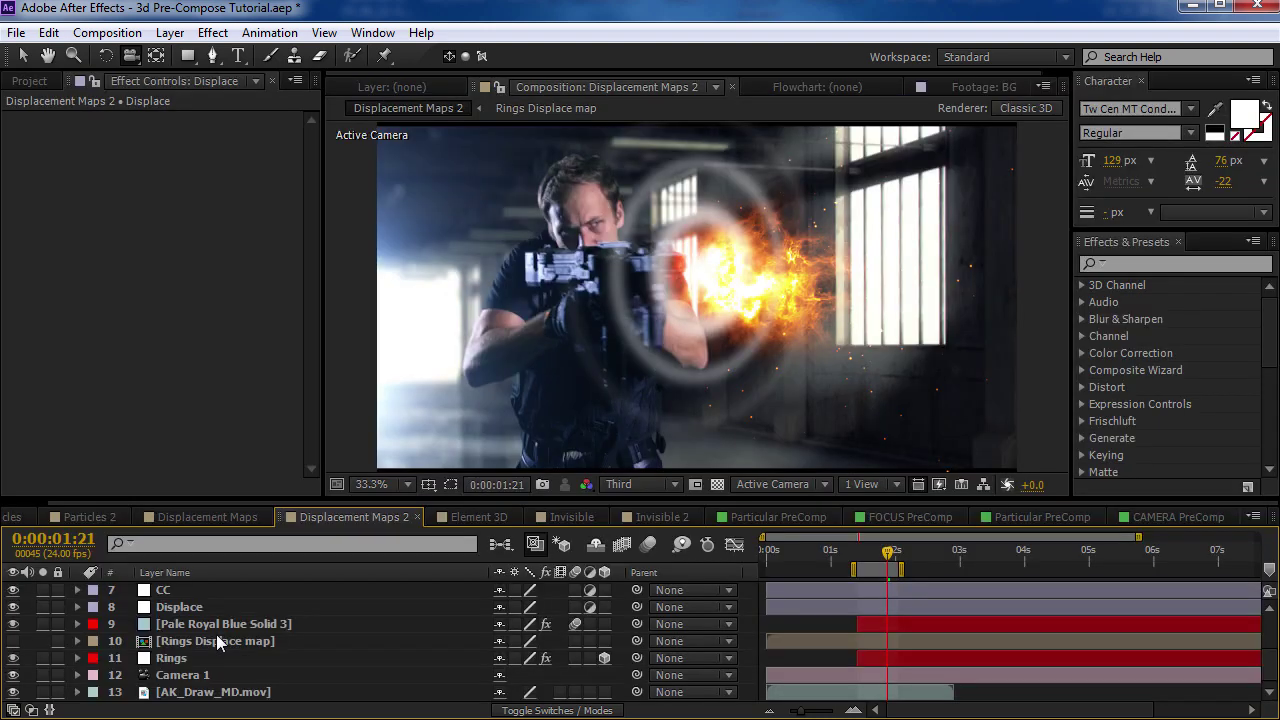
Apply the Displacement Map effect to the Displace layer from Effects & Presets.
click(163, 609)
click(1140, 266)
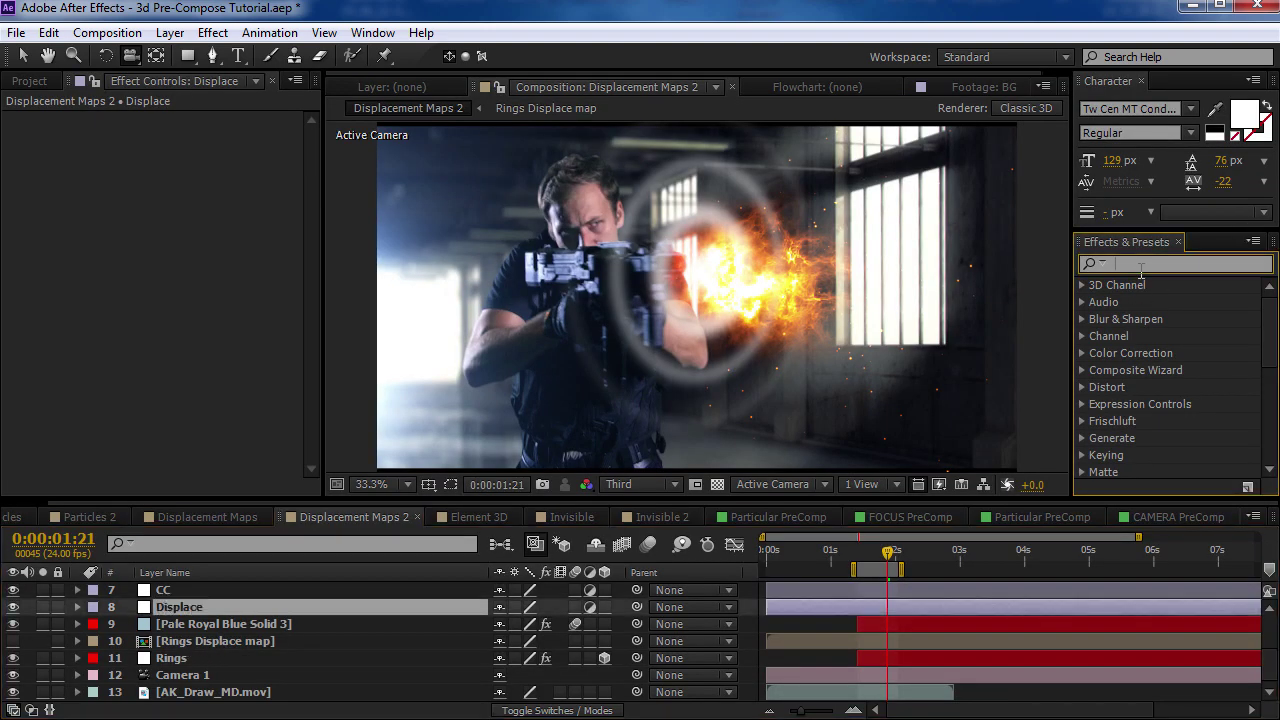
text(displace)
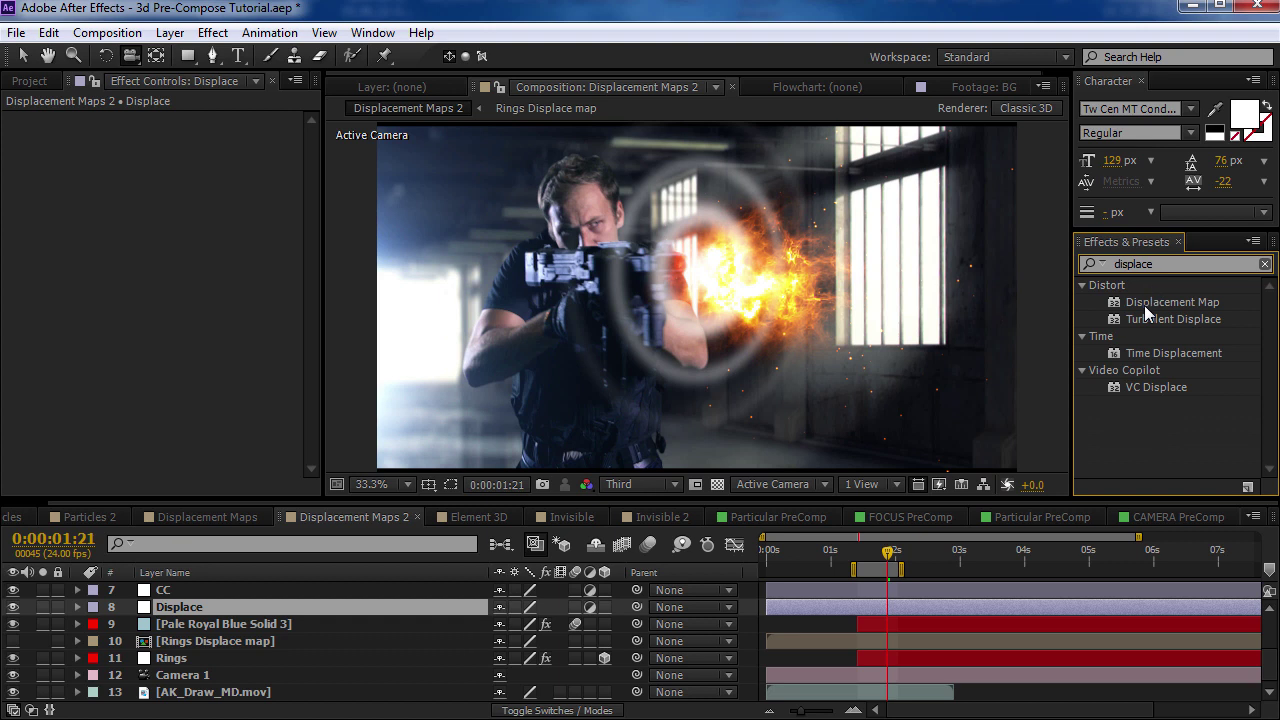
click(1174, 303)
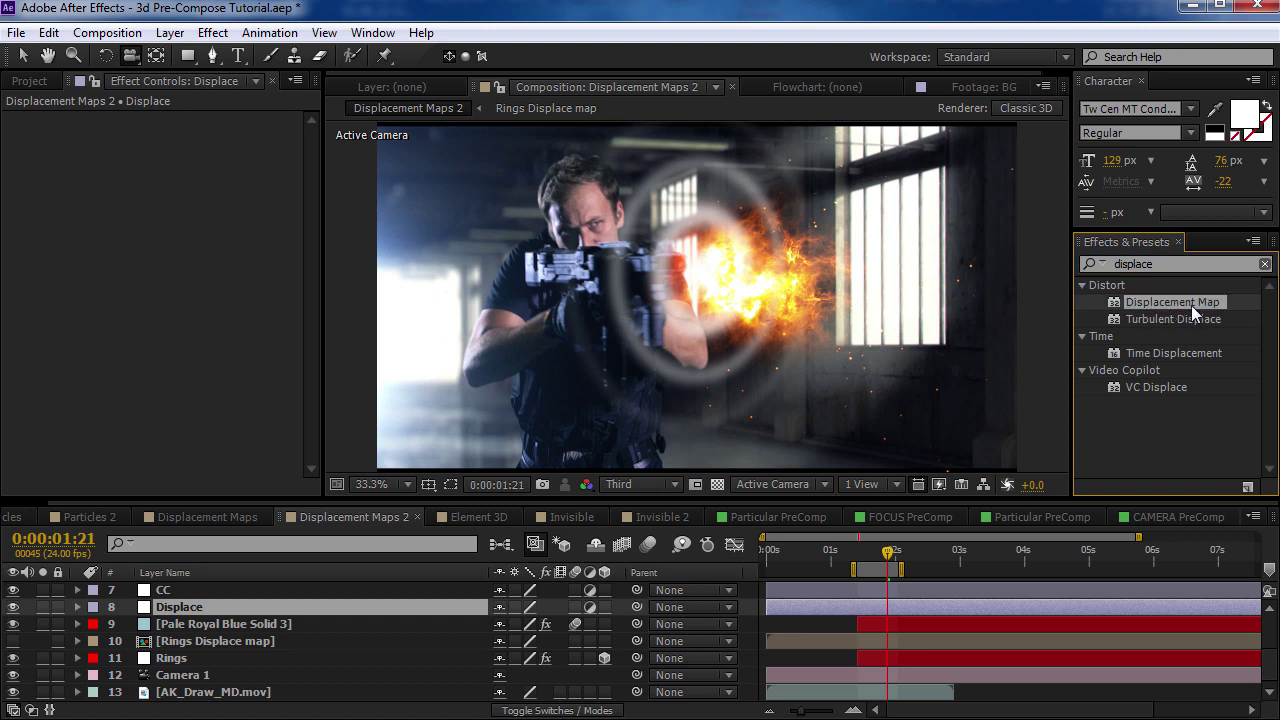
drag(1191, 305, 179, 606)
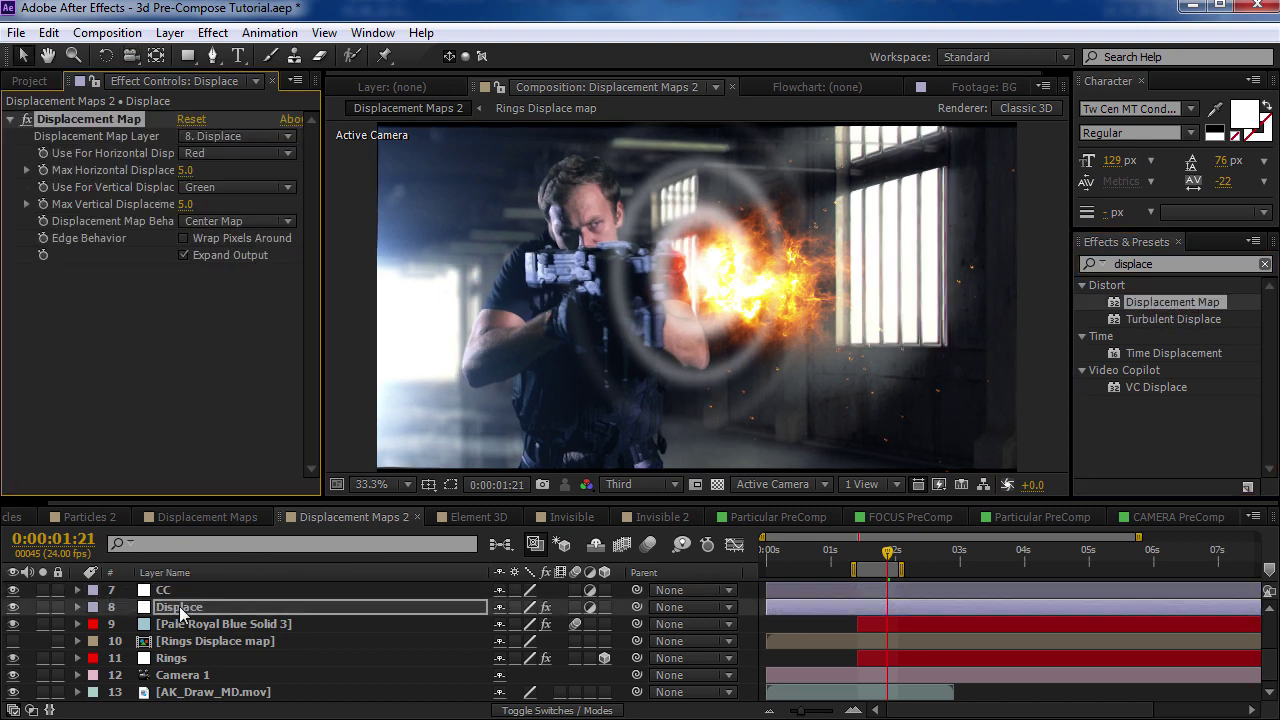
click(196, 137)
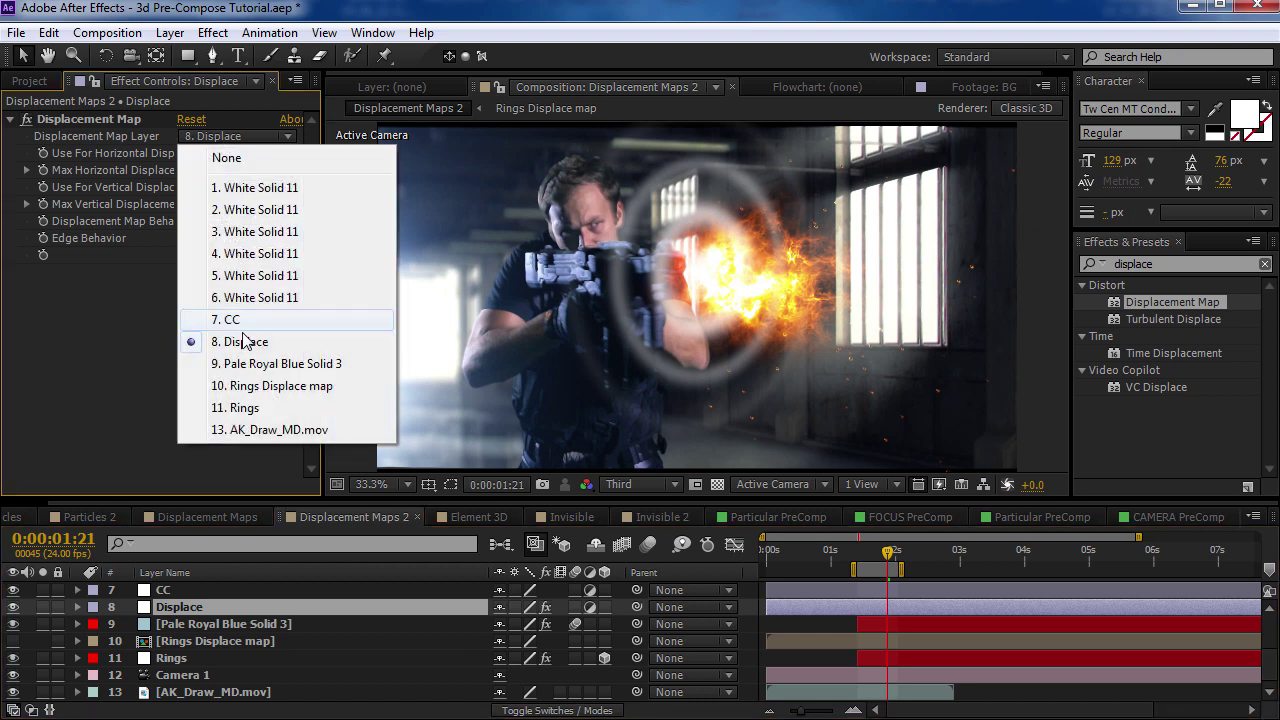
Use 10. Rings Displace map as the displacement layer at horizontal 617, vertical -226, and hide Rings.
click(287, 388)
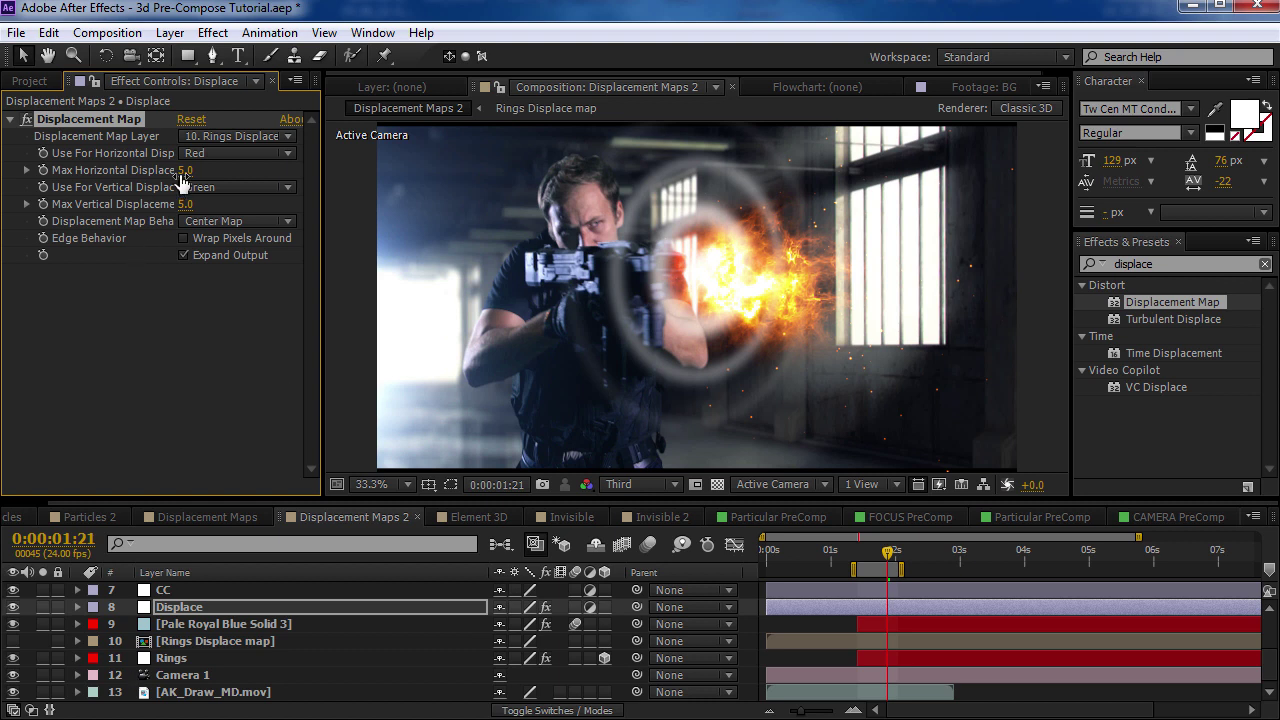
drag(182, 172, 320, 170)
drag(185, 204, 28, 248)
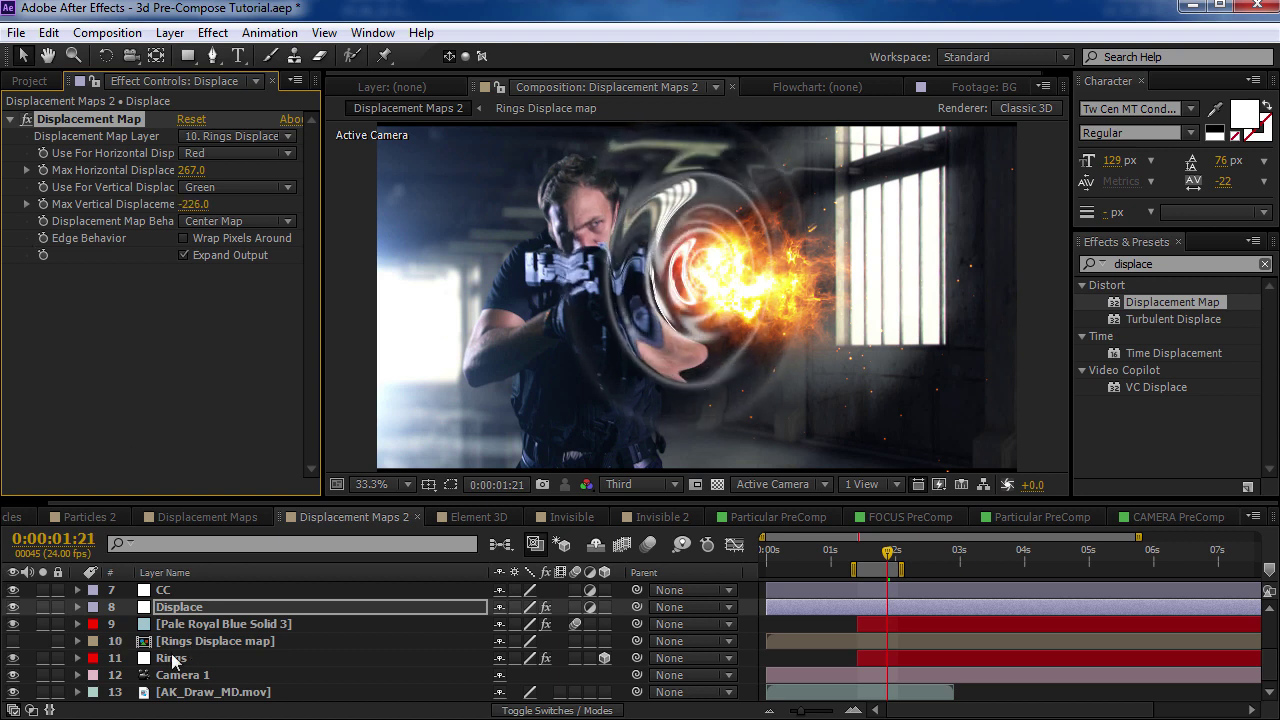
click(13, 658)
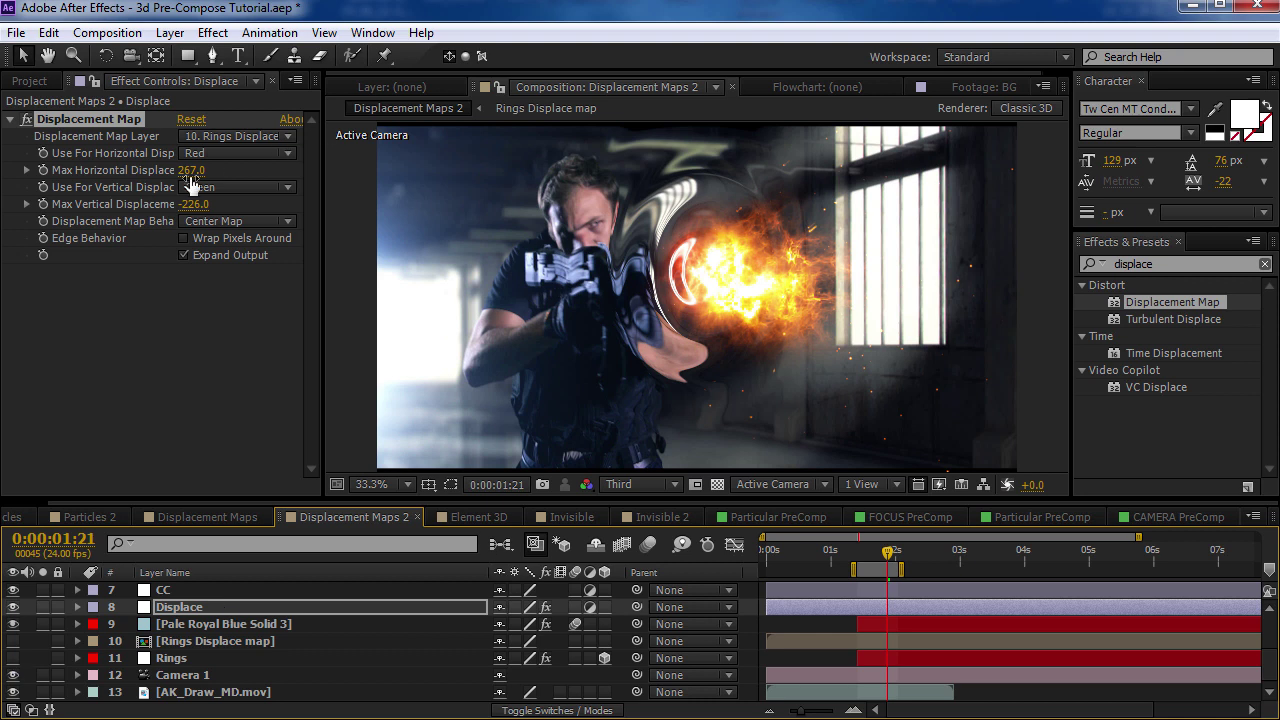
drag(190, 180, 219, 168)
drag(887, 552, 868, 557)
key(c)
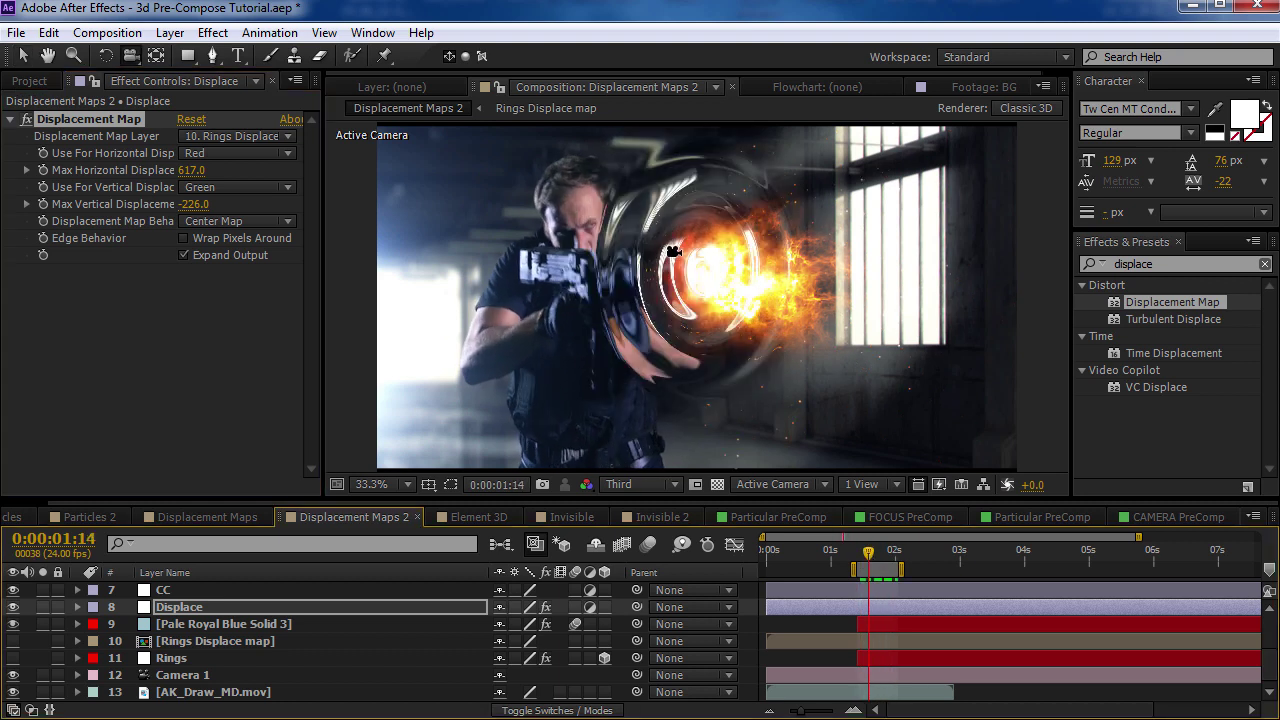
drag(633, 345, 686, 283)
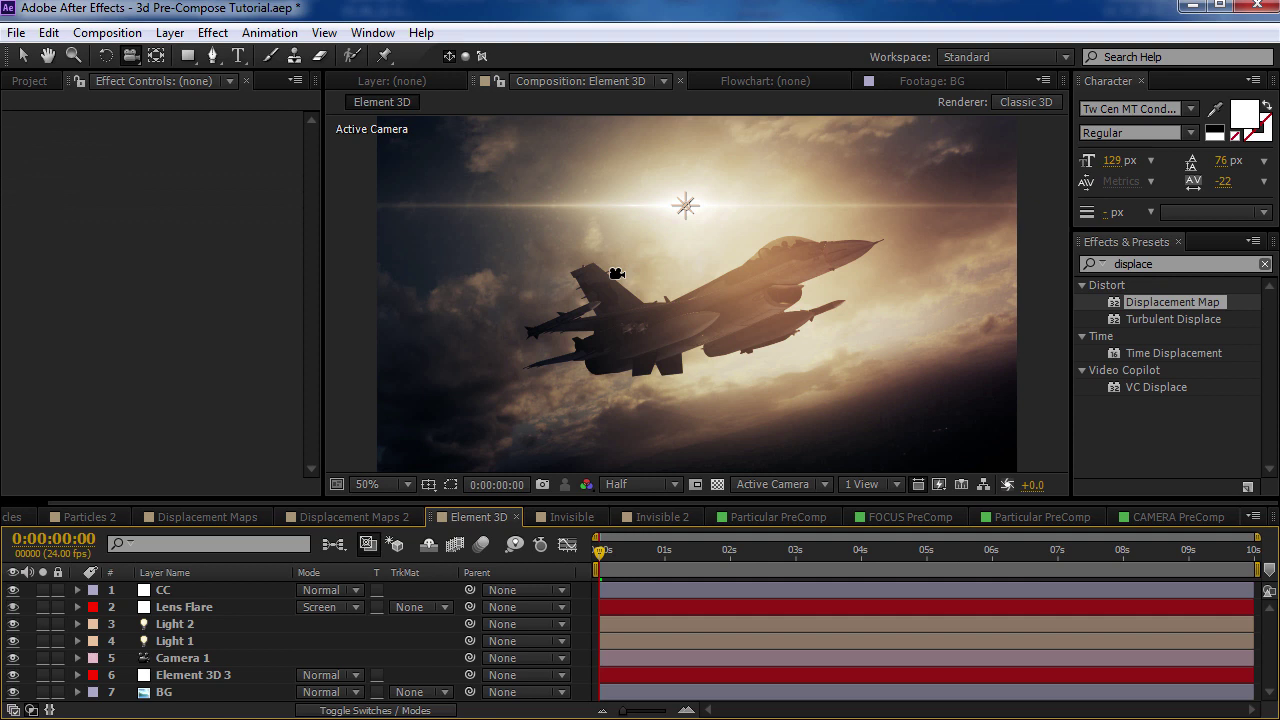
Move Light 1 up and left so the lens flare sits higher above the jet.
key(v)
click(693, 217)
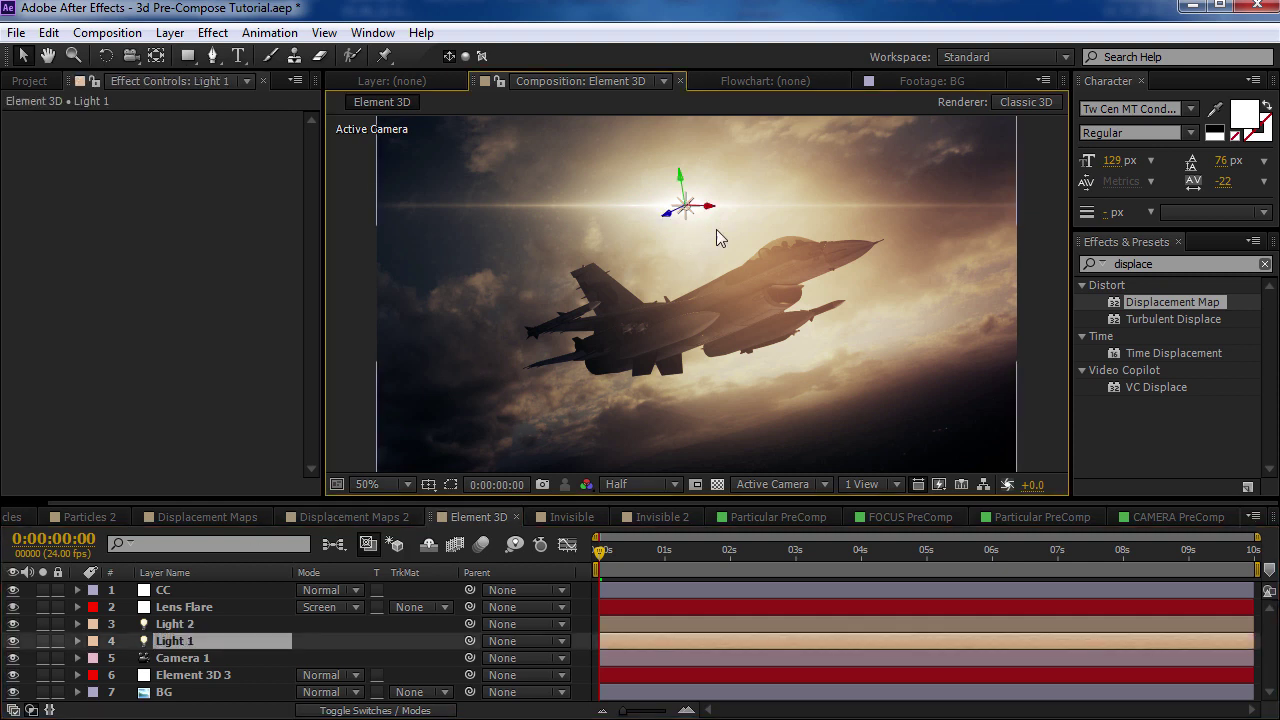
drag(702, 226, 860, 345)
drag(746, 267, 691, 157)
click(250, 675)
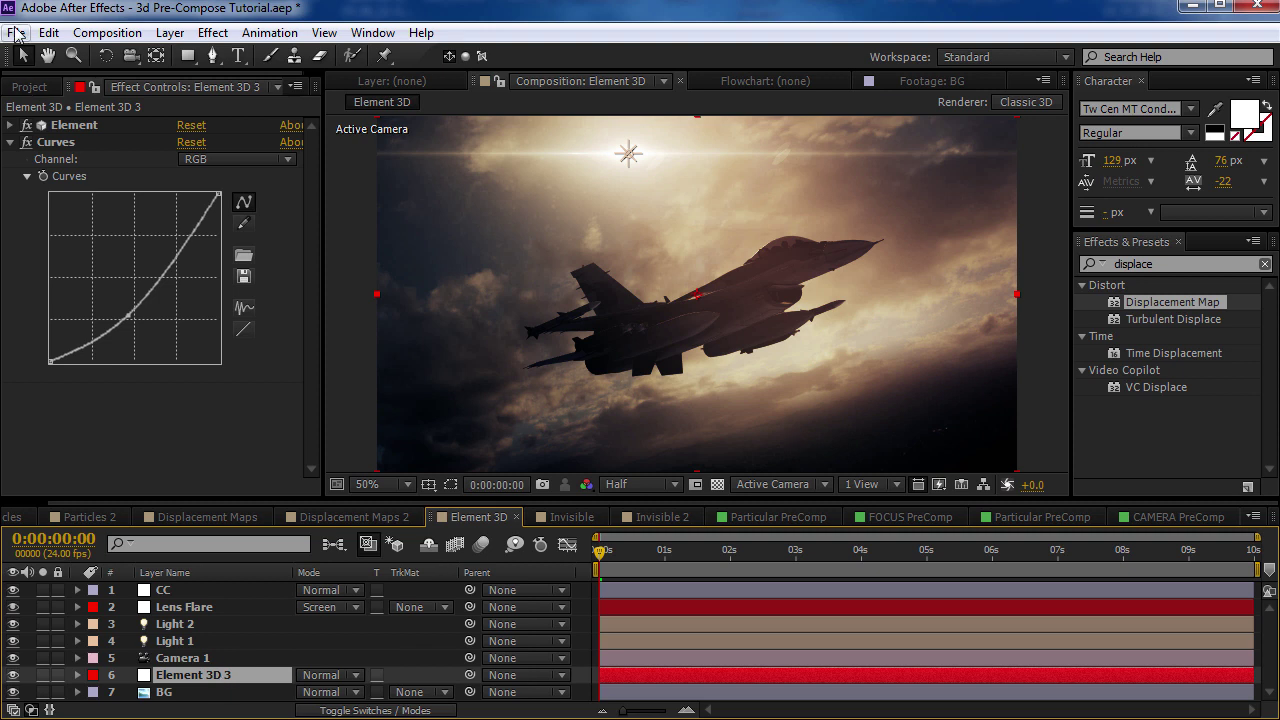
Precompose Element 3D 3 with 3D Pre-Compose.jsx as 'Element 3D Matte', camera linked, lights excluded.
click(16, 32)
mouse_move(93, 620)
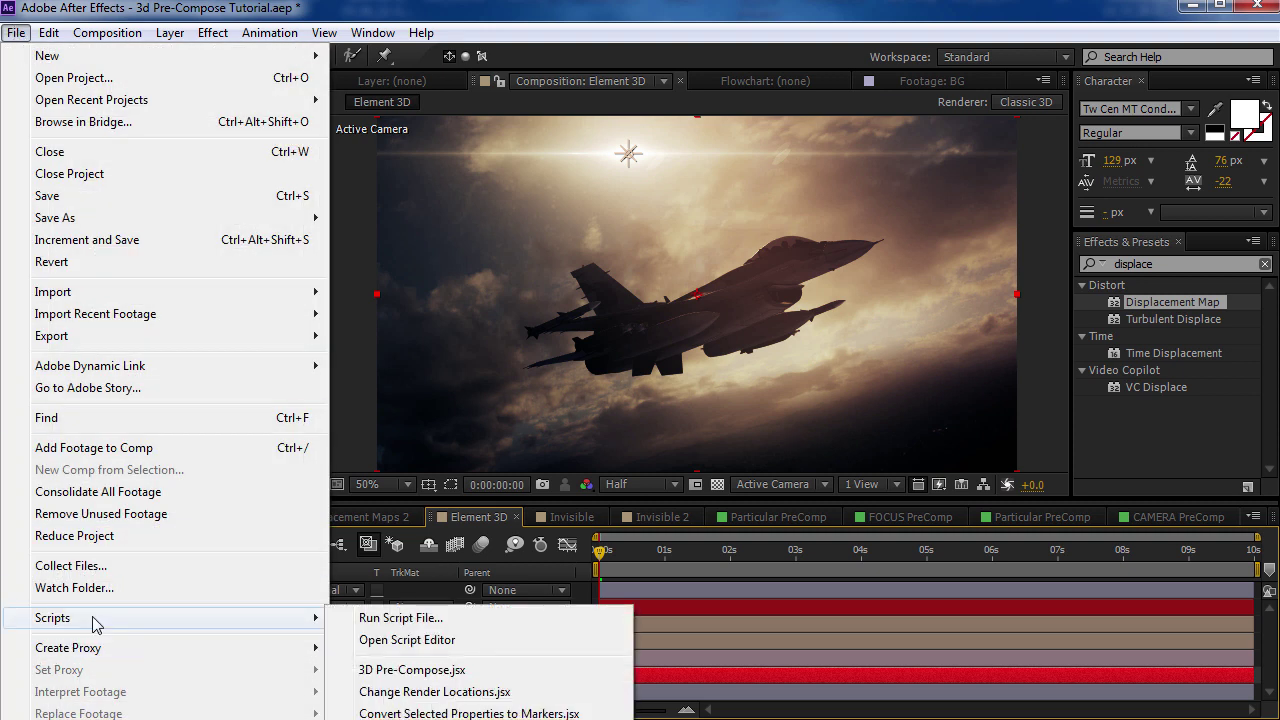
click(370, 668)
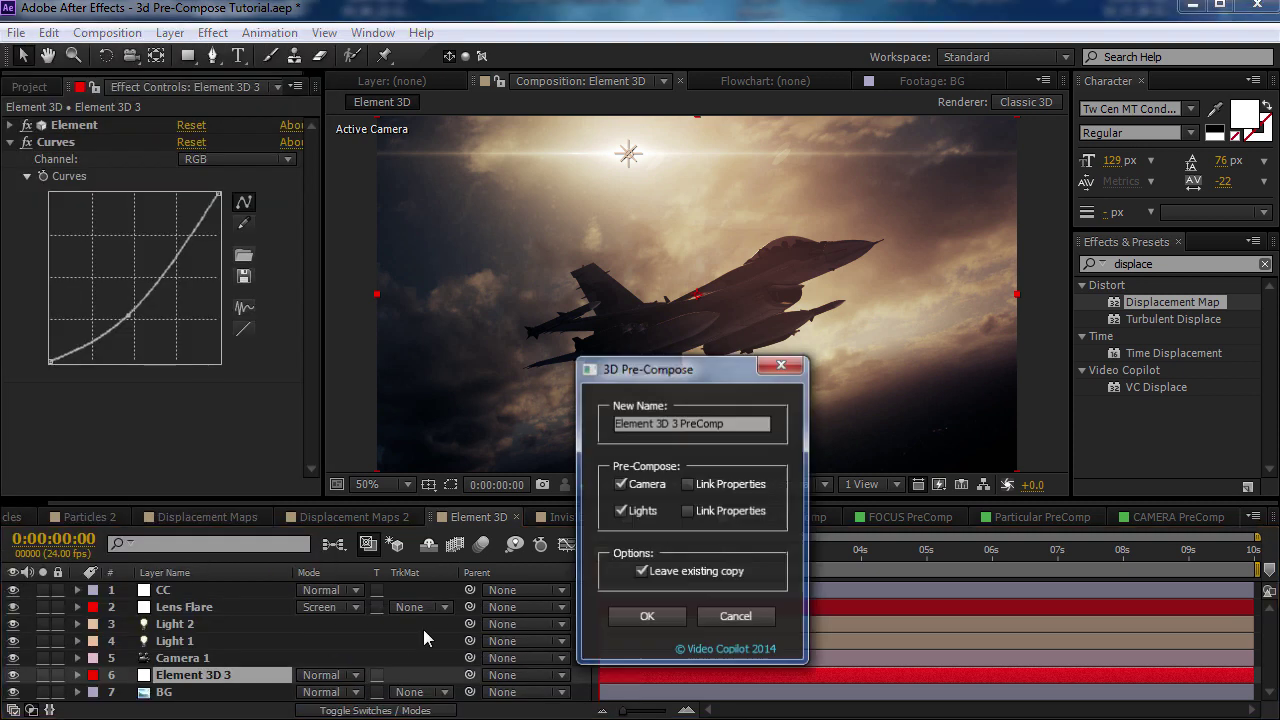
click(674, 427)
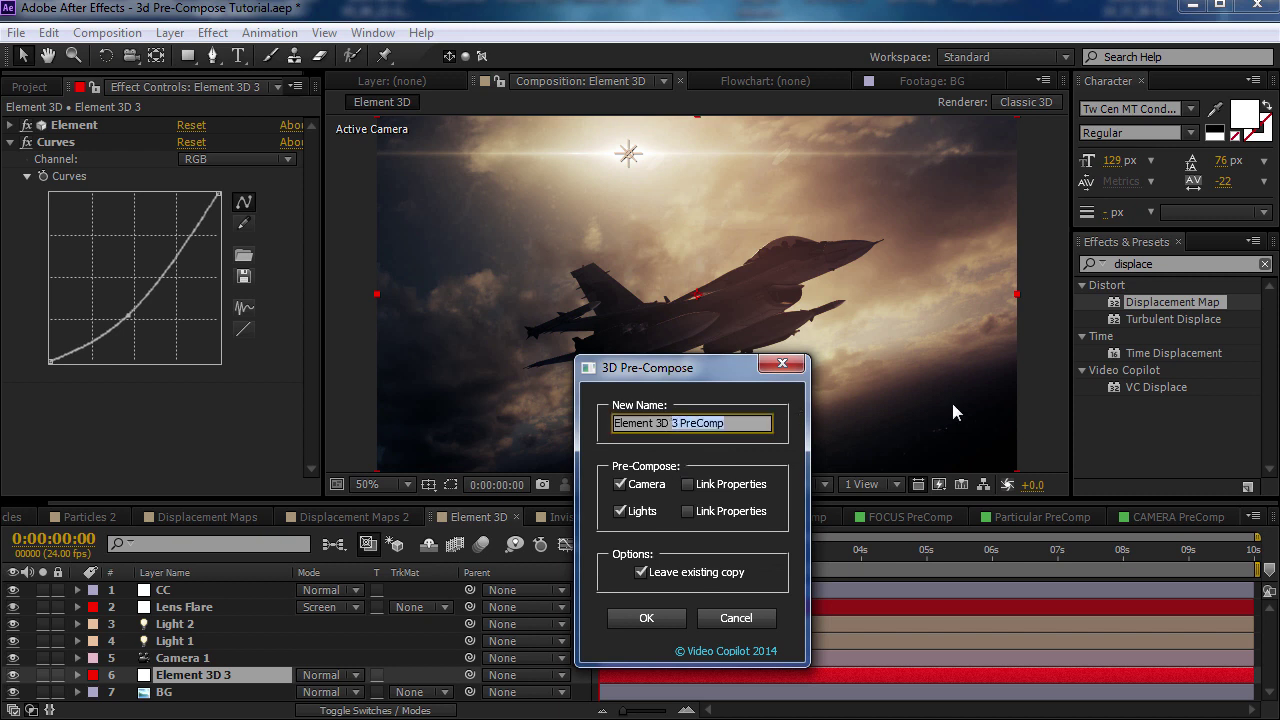
text(Element 3D Matt)
click(636, 513)
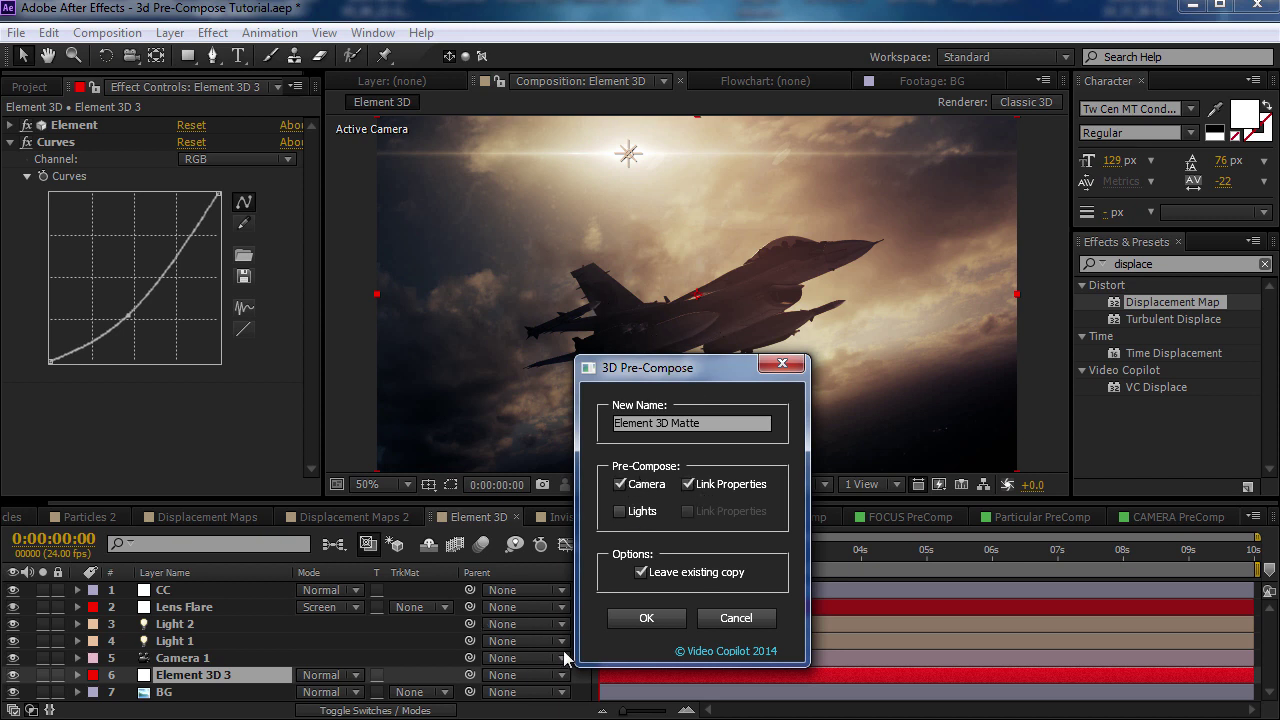
click(646, 618)
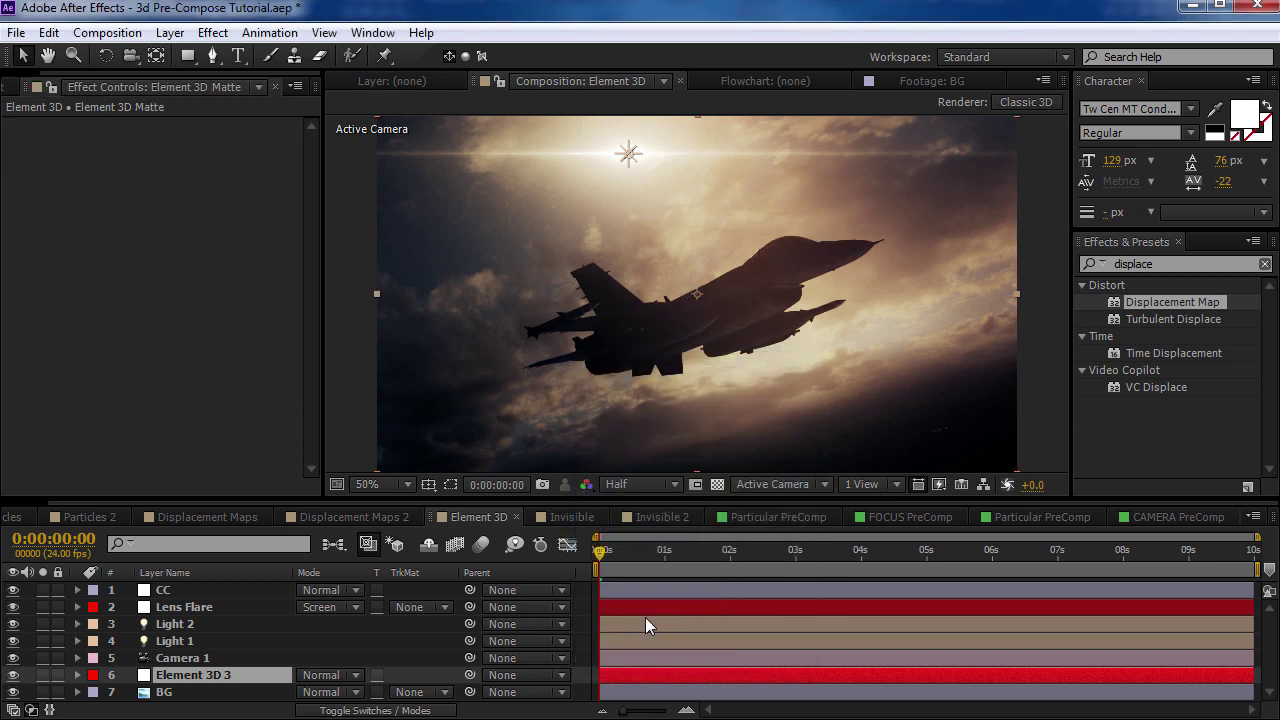
Hide Element 3D Matte and set it as the Optical Flares Layer 1 foreground source layer.
click(13, 676)
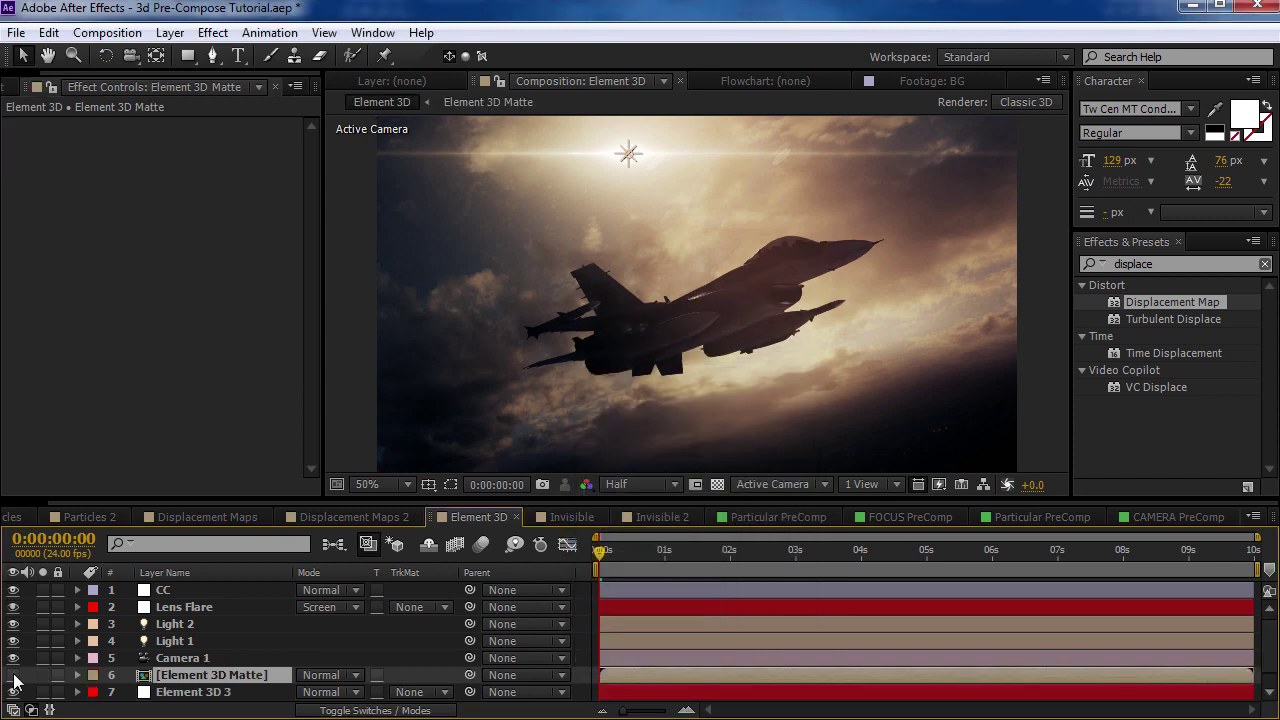
click(173, 607)
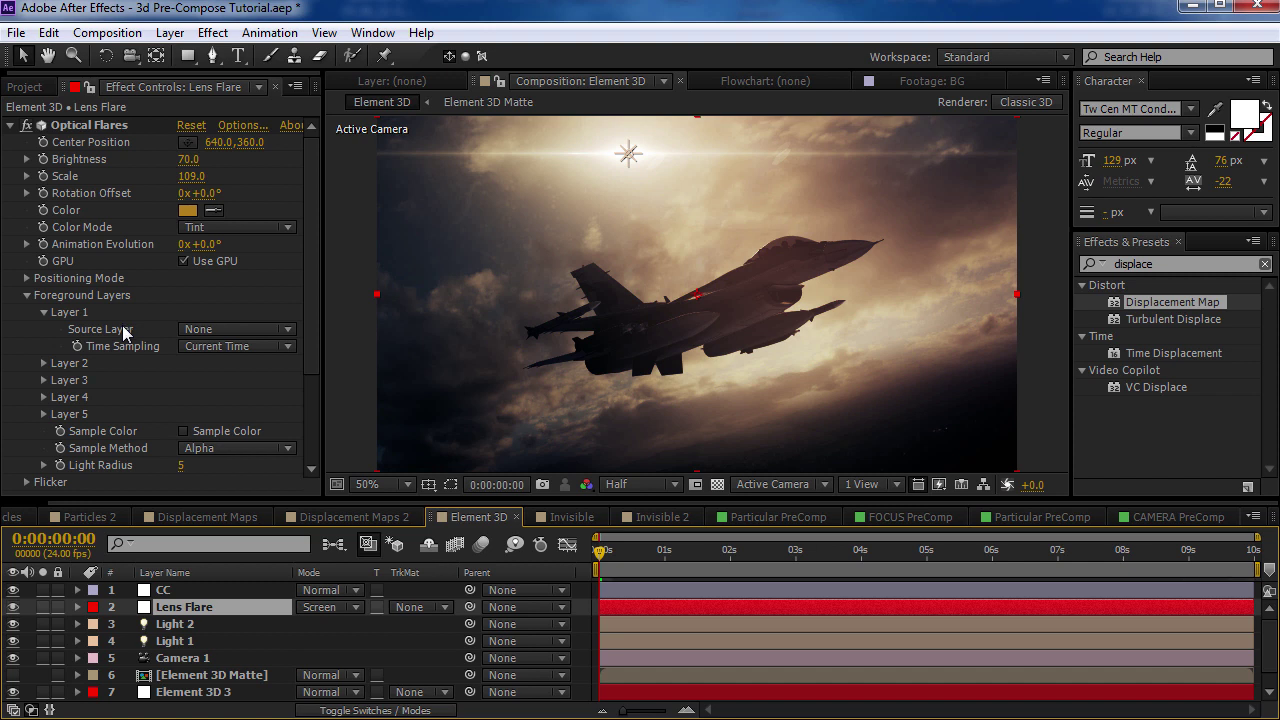
drag(317, 200, 317, 245)
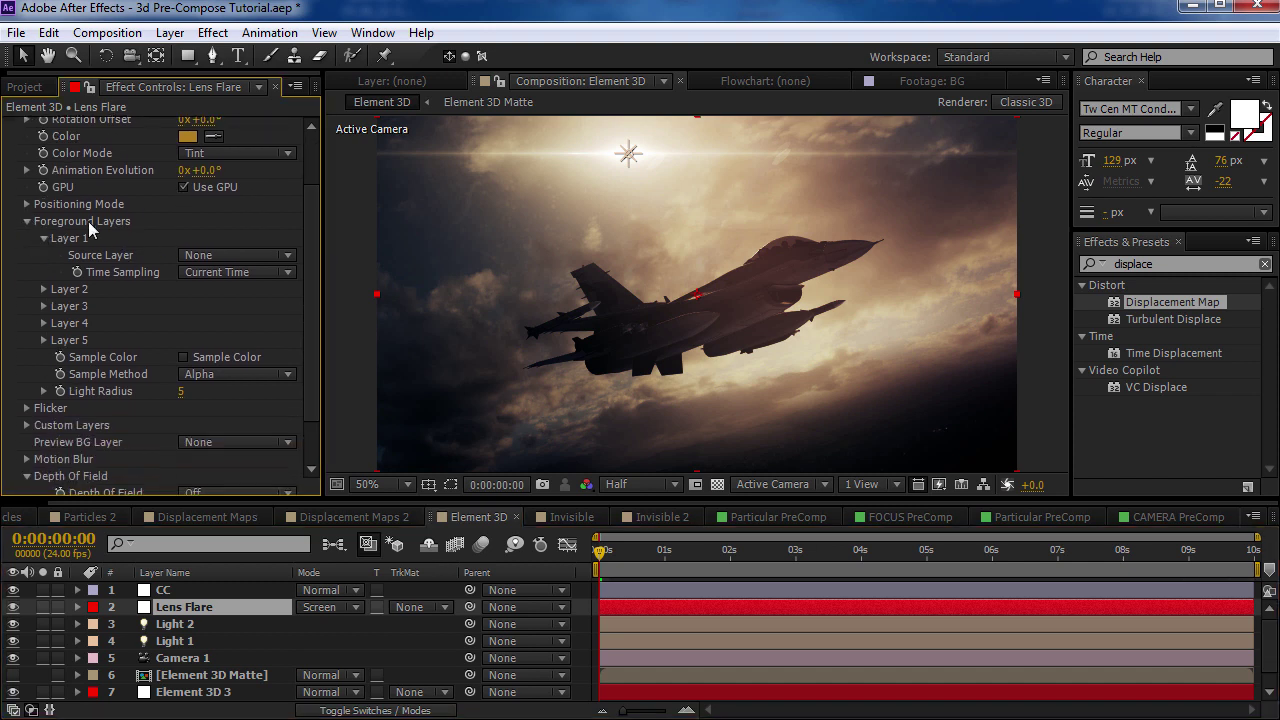
click(236, 255)
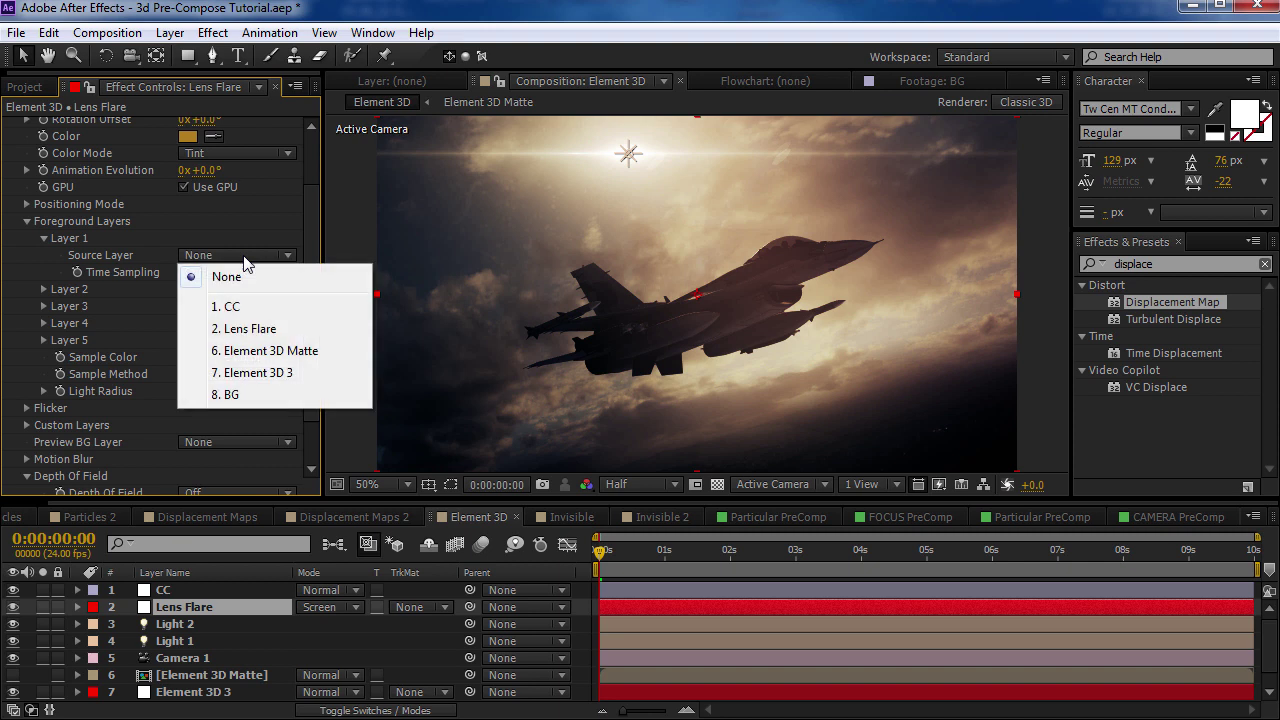
click(281, 351)
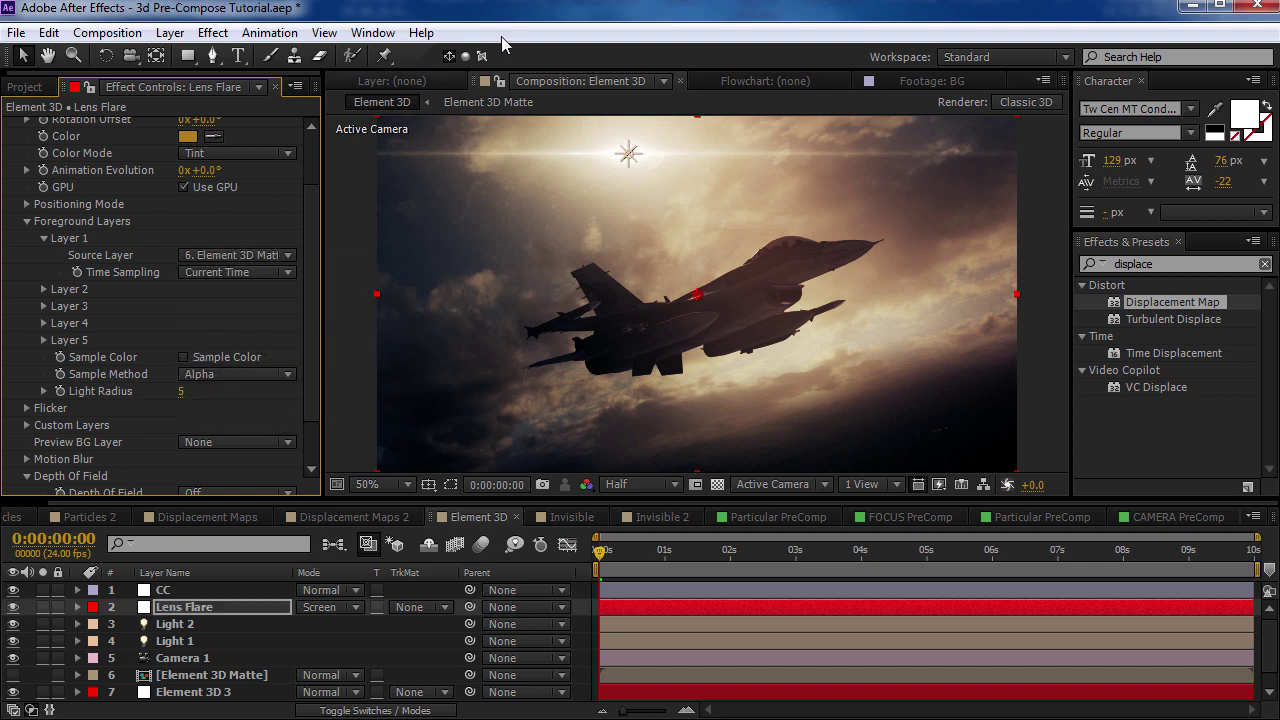
Drag Light 1 down behind the jet so the jet occludes the flare.
click(628, 155)
drag(625, 150, 743, 266)
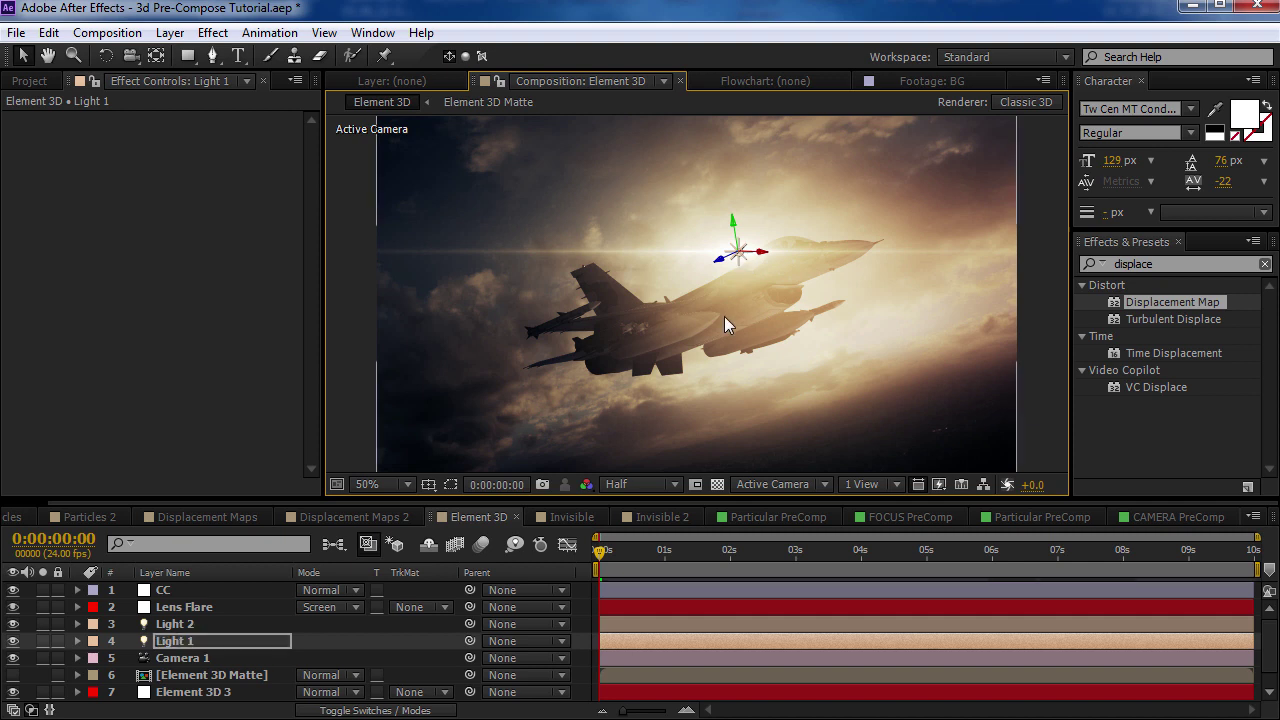
key(c)
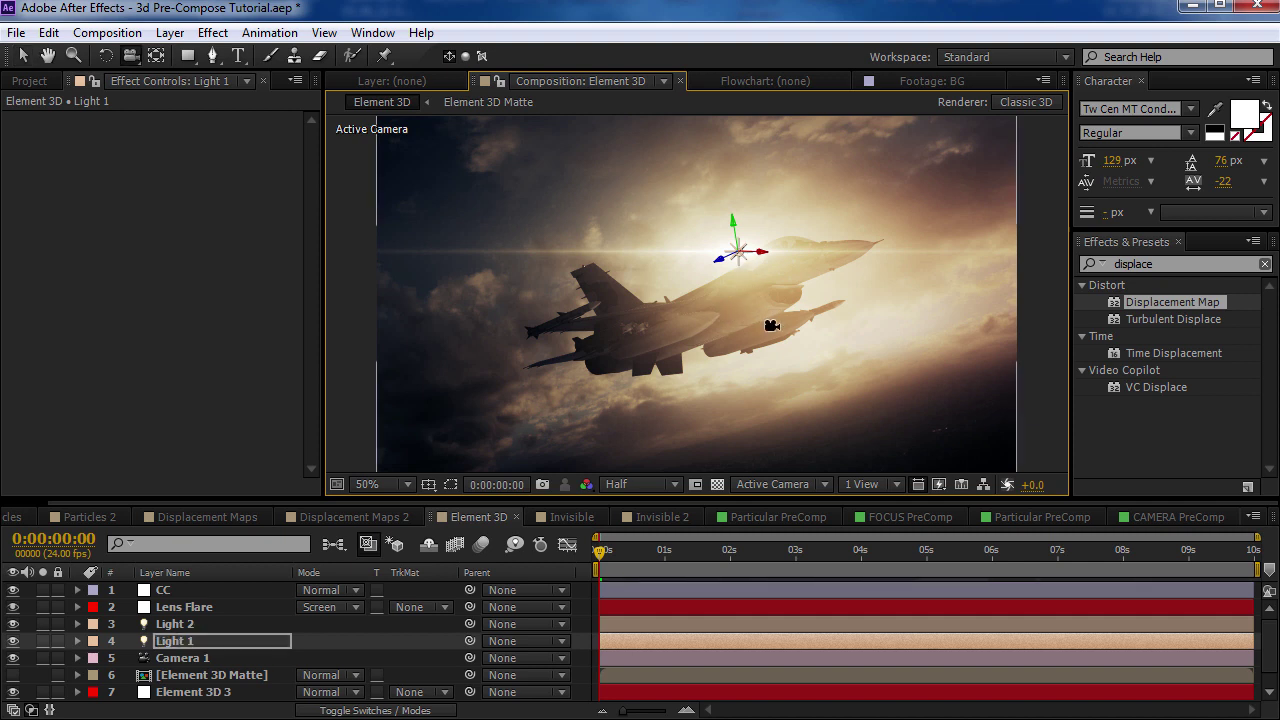
mouse_move(771, 325)
mouse_down()
mouse_move(810, 330)
mouse_move(767, 325)
mouse_move(760, 300)
mouse_move(773, 308)
mouse_move(765, 322)
mouse_up()
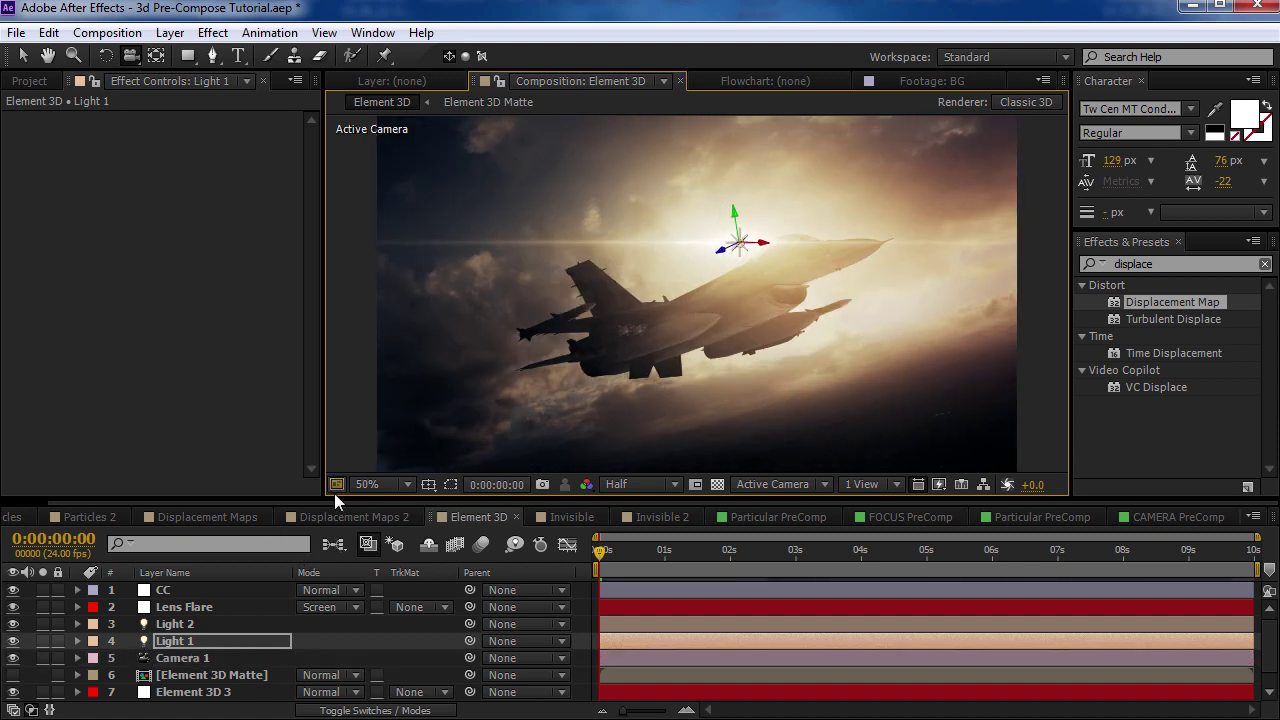
In the Invisible 2 comp, set the E3D layer's Output Show option to Normals.
click(572, 517)
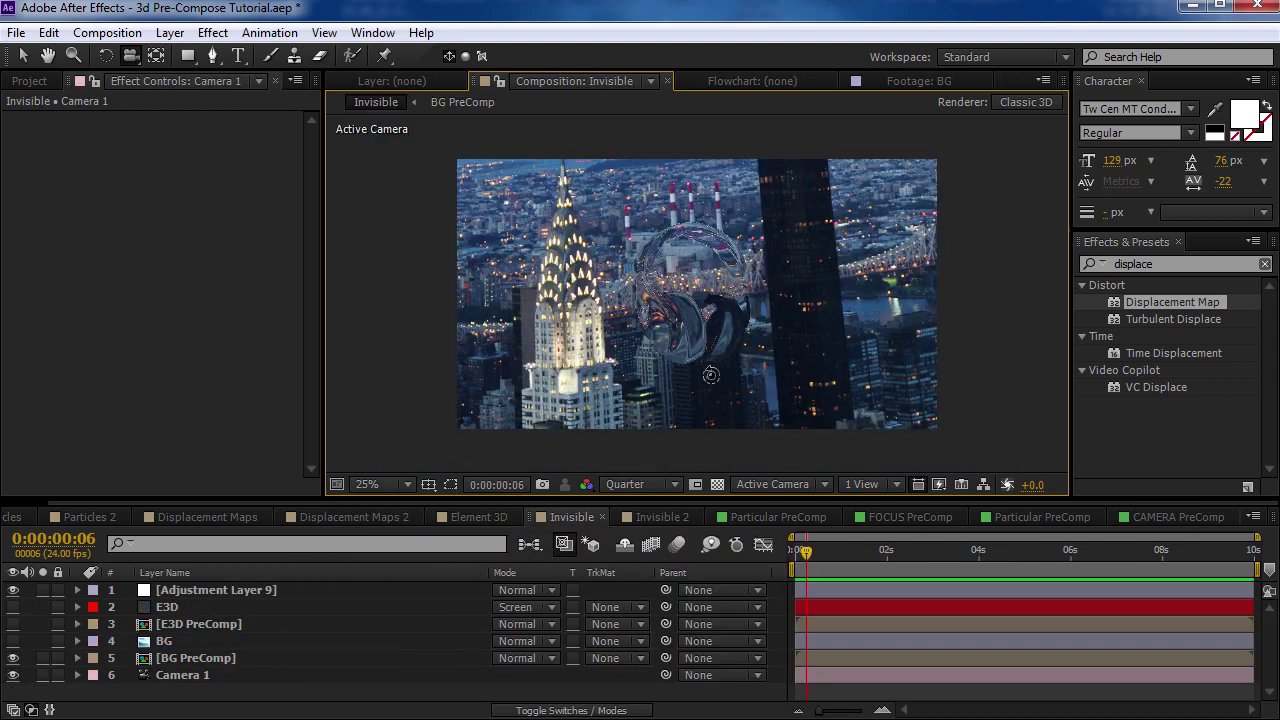
drag(710, 375, 676, 335)
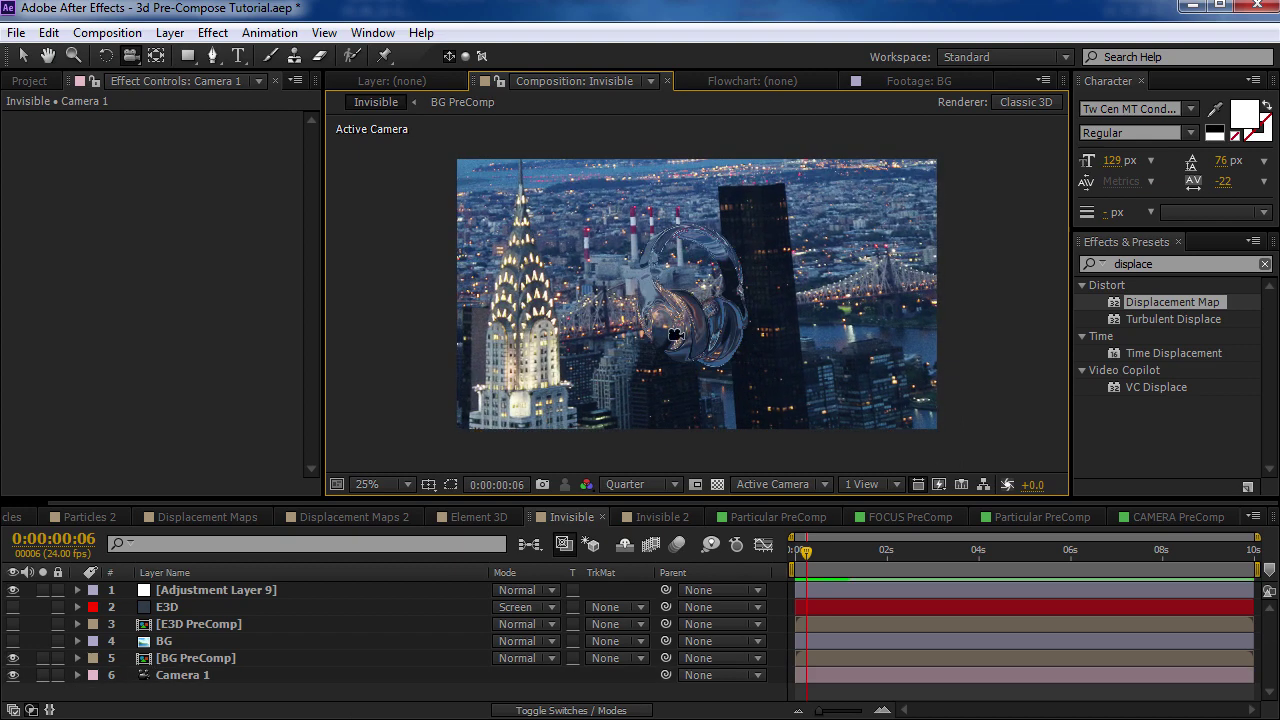
click(657, 517)
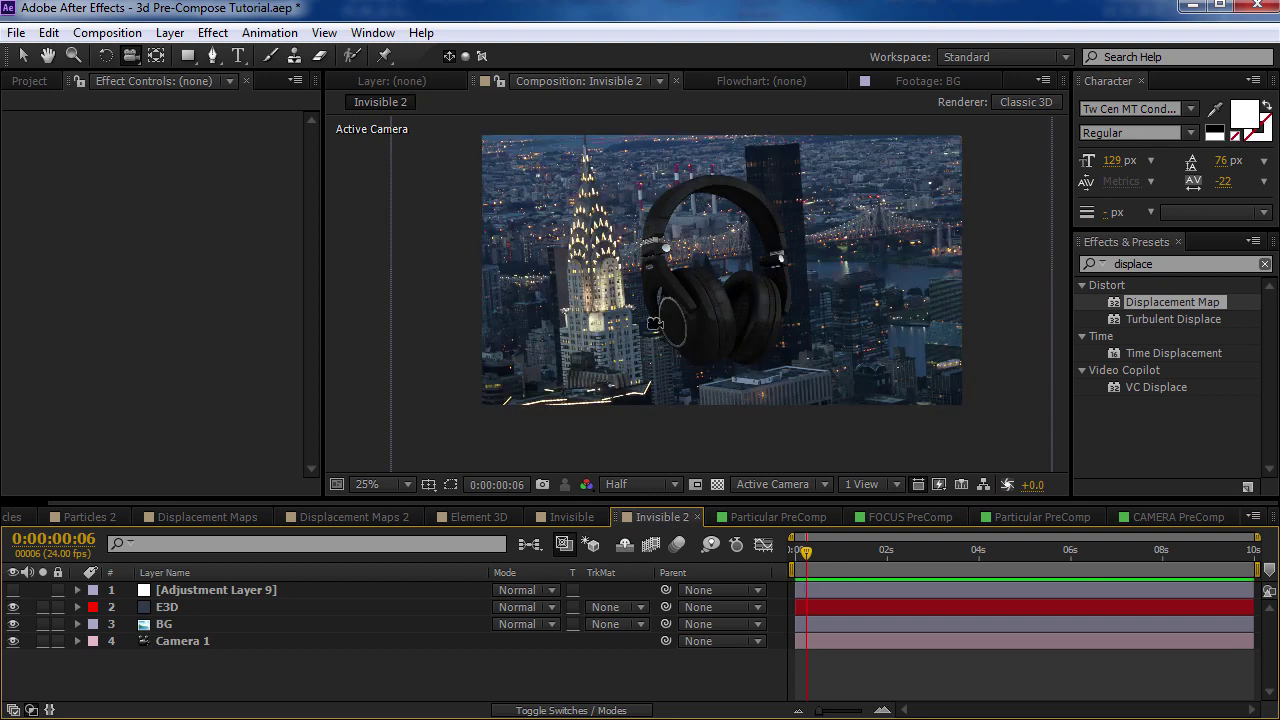
click(172, 606)
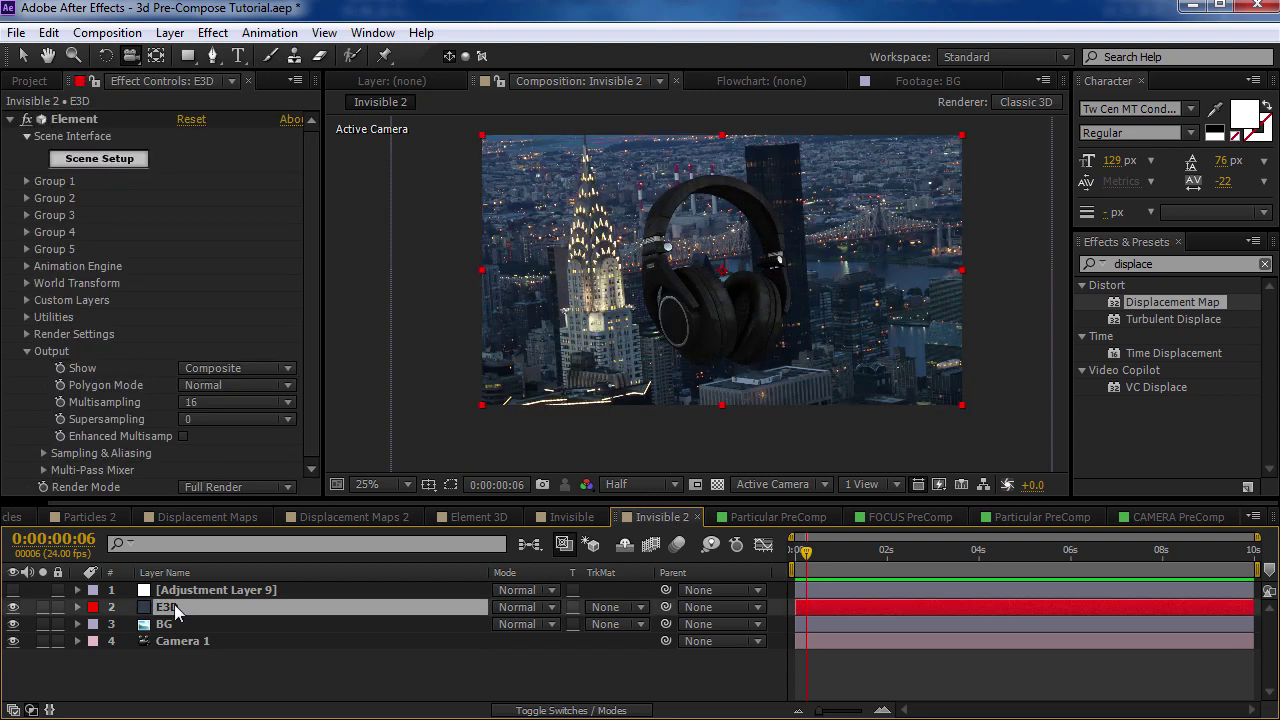
click(237, 368)
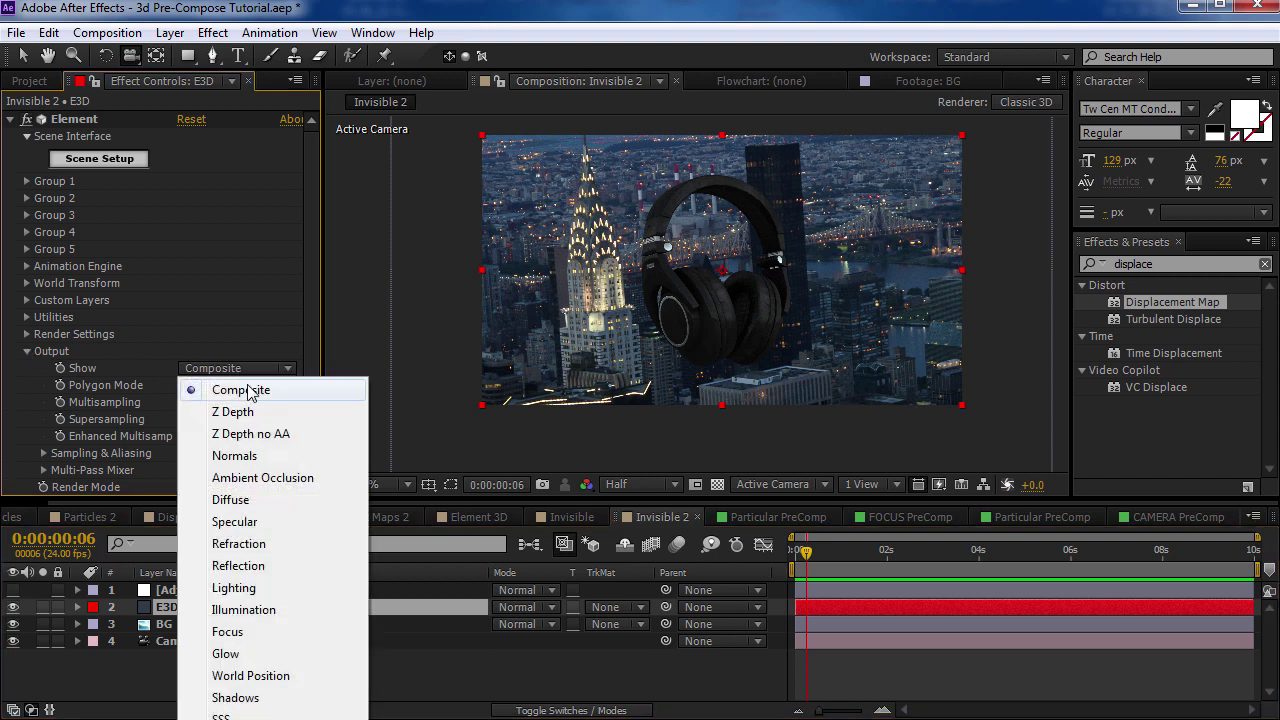
click(236, 456)
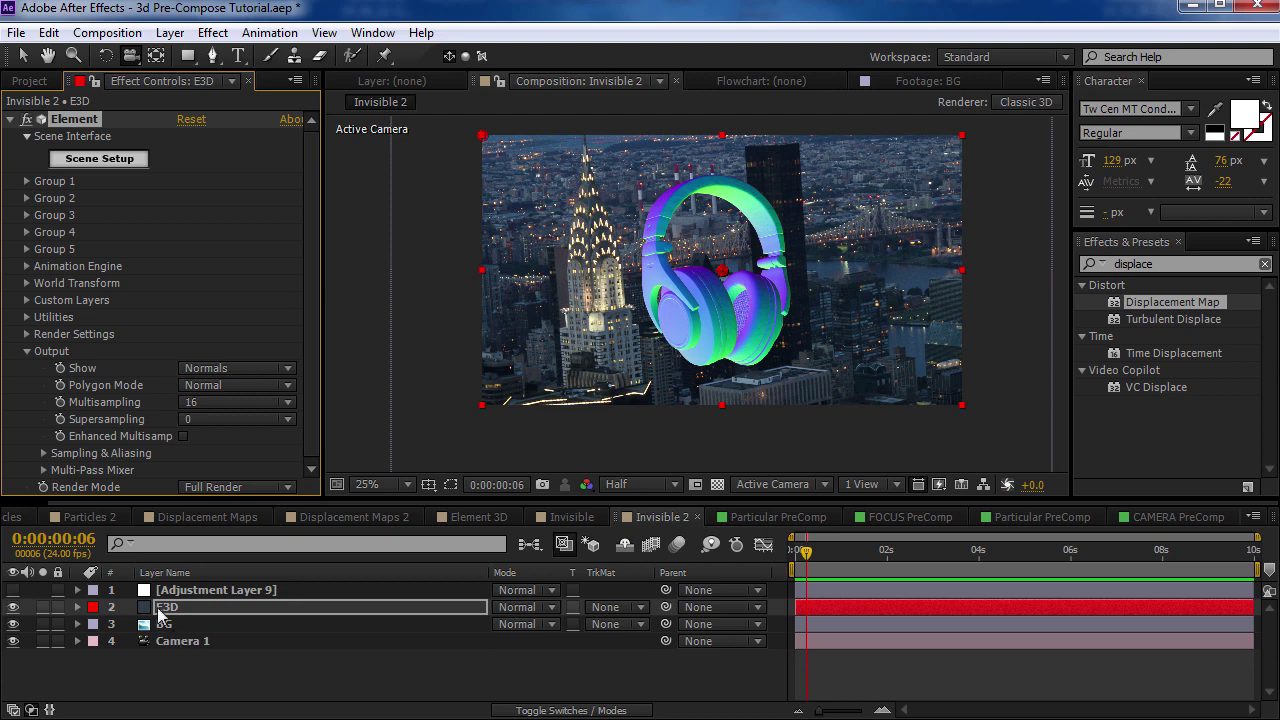
click(18, 34)
Precompose E3D with 3D Pre-Compose.jsx as E3D Normal Map, then hide the normal map and E3D layers.
mouse_move(104, 618)
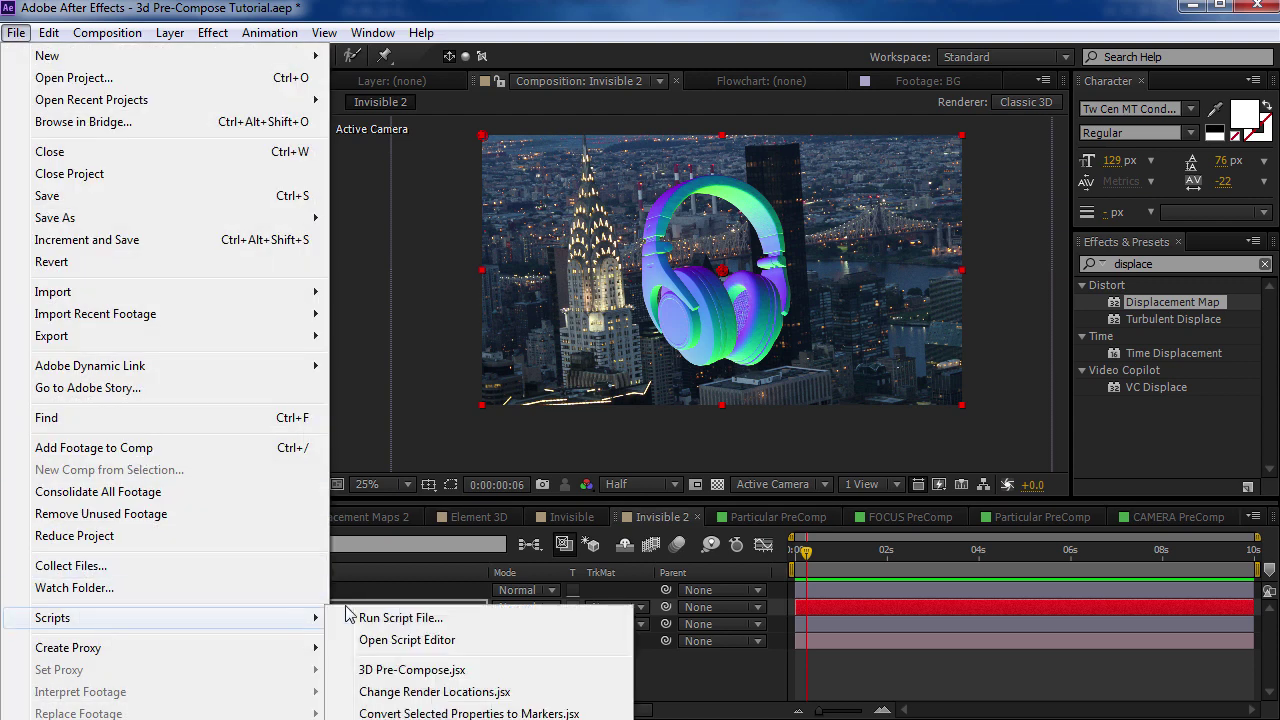
click(404, 677)
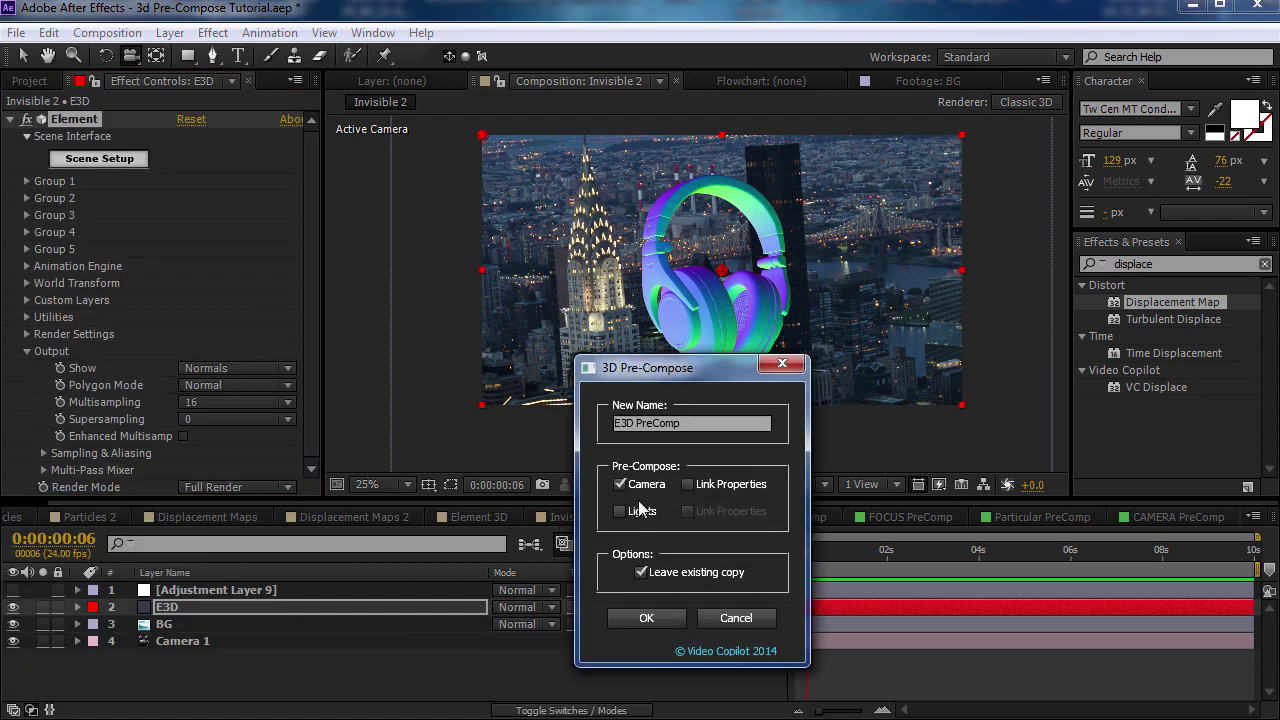
click(697, 424)
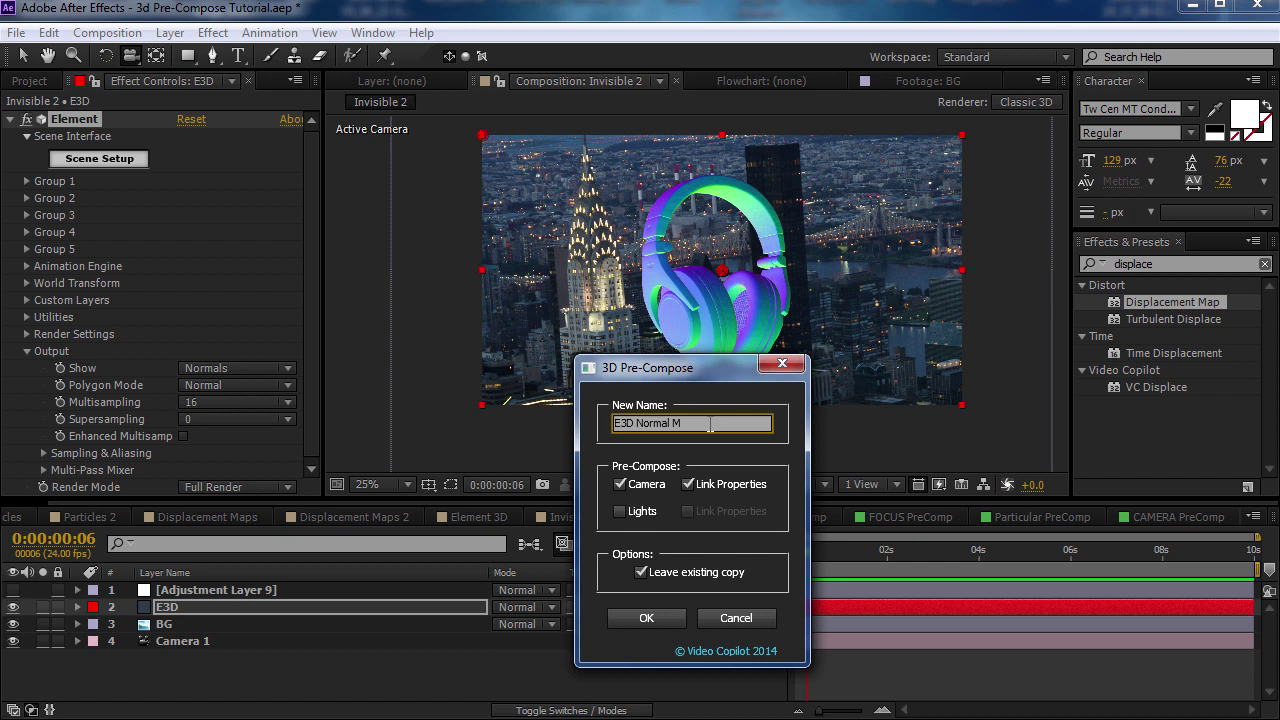
click(646, 618)
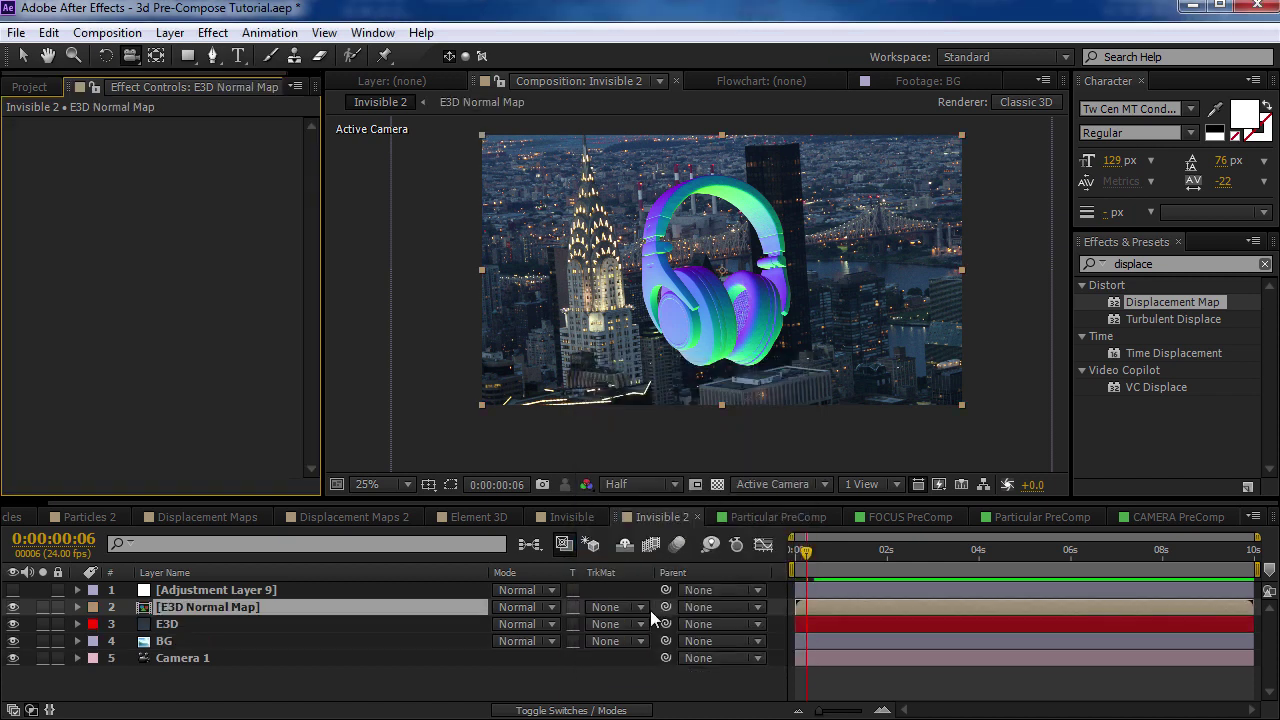
drag(13, 607, 13, 624)
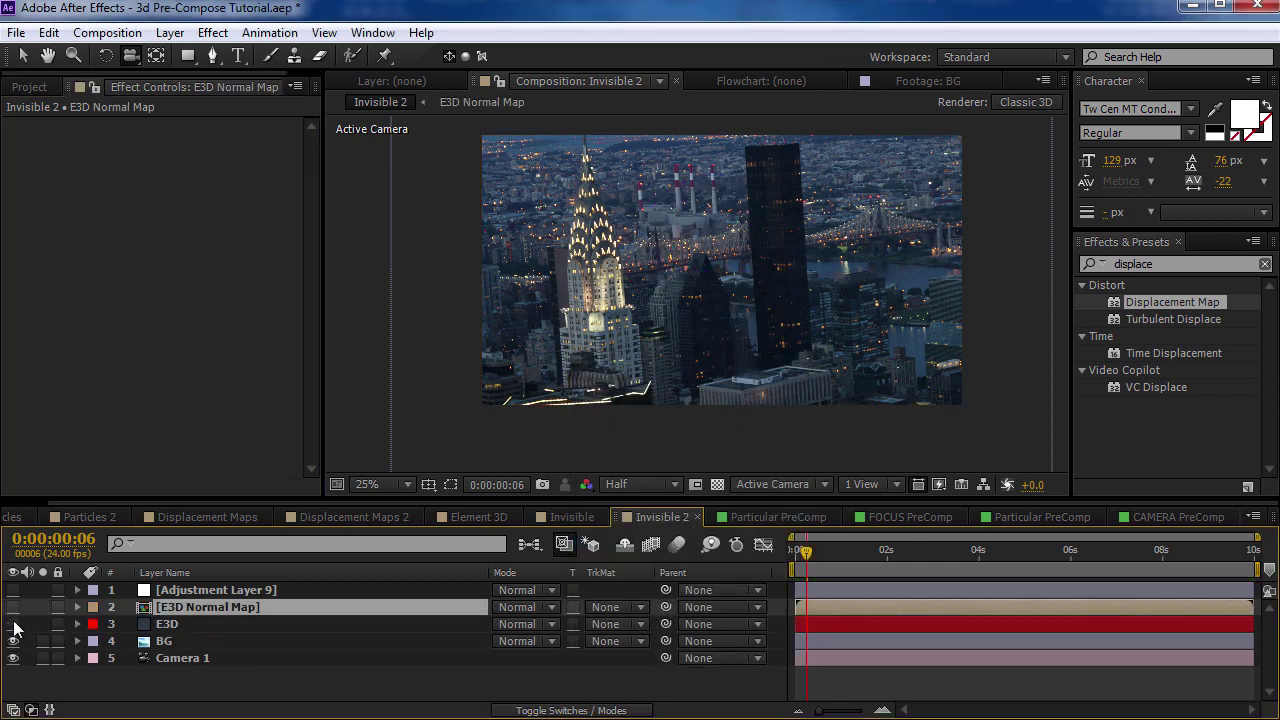
click(187, 623)
Give Adjustment Layer 9 a Displacement Map driven by E3D Normal Map, horizontal 444, vertical -218.
click(197, 589)
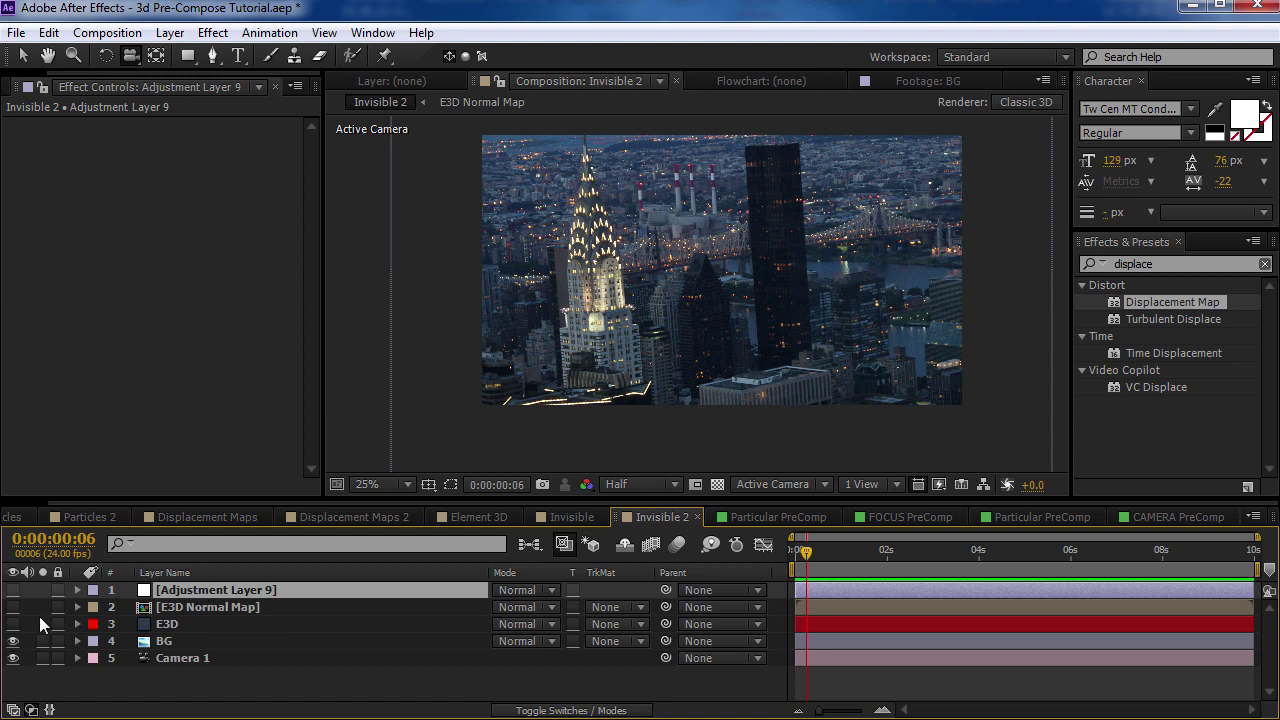
click(13, 590)
drag(1174, 304, 194, 234)
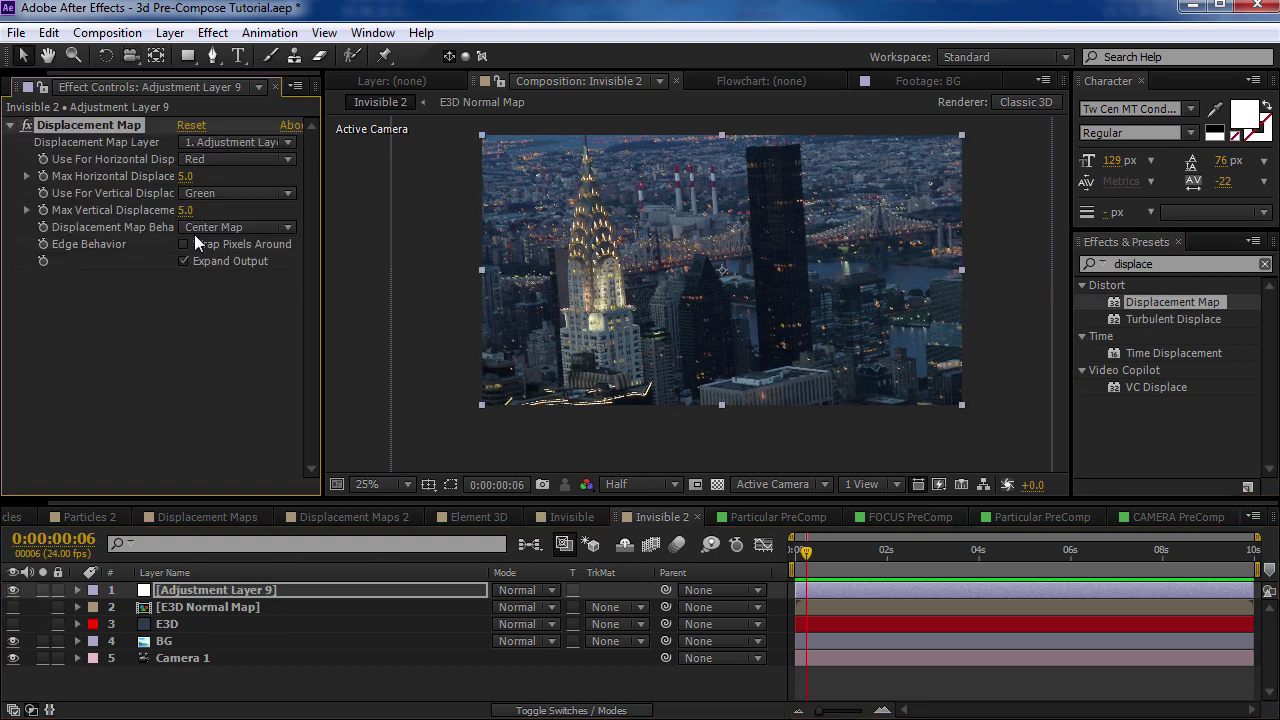
click(211, 142)
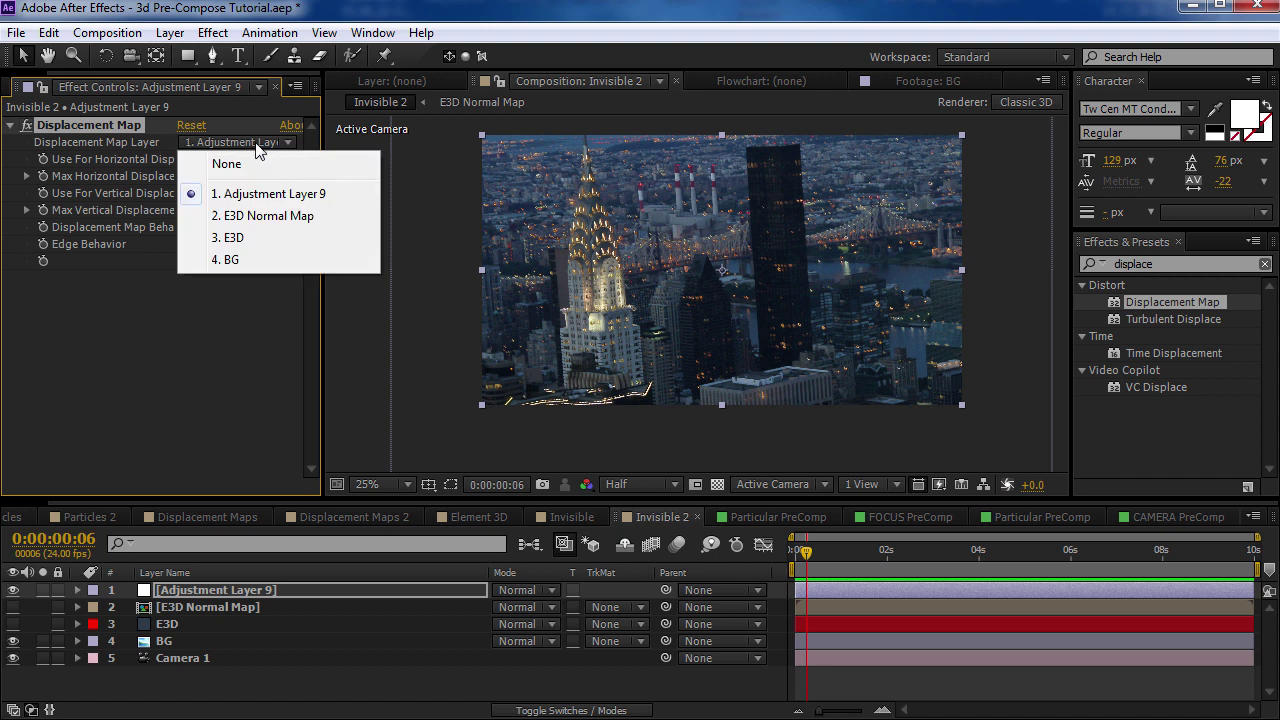
click(259, 216)
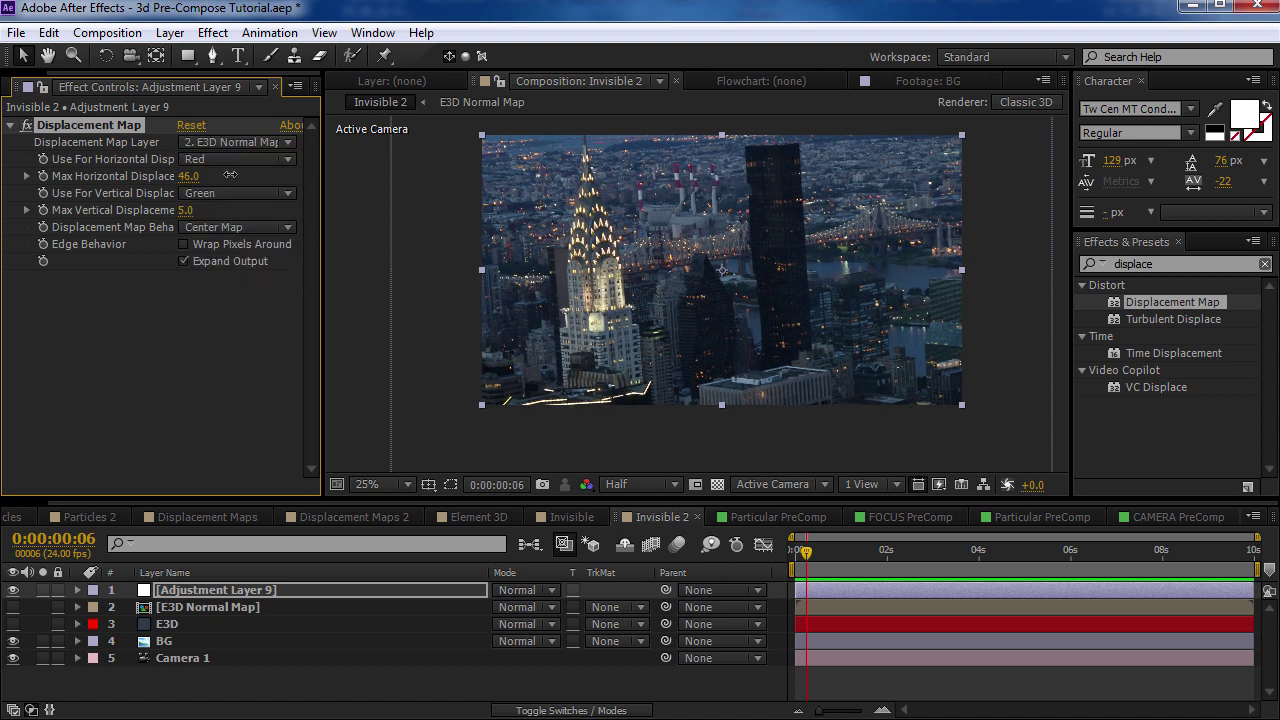
drag(229, 175, 545, 172)
drag(185, 210, 78, 211)
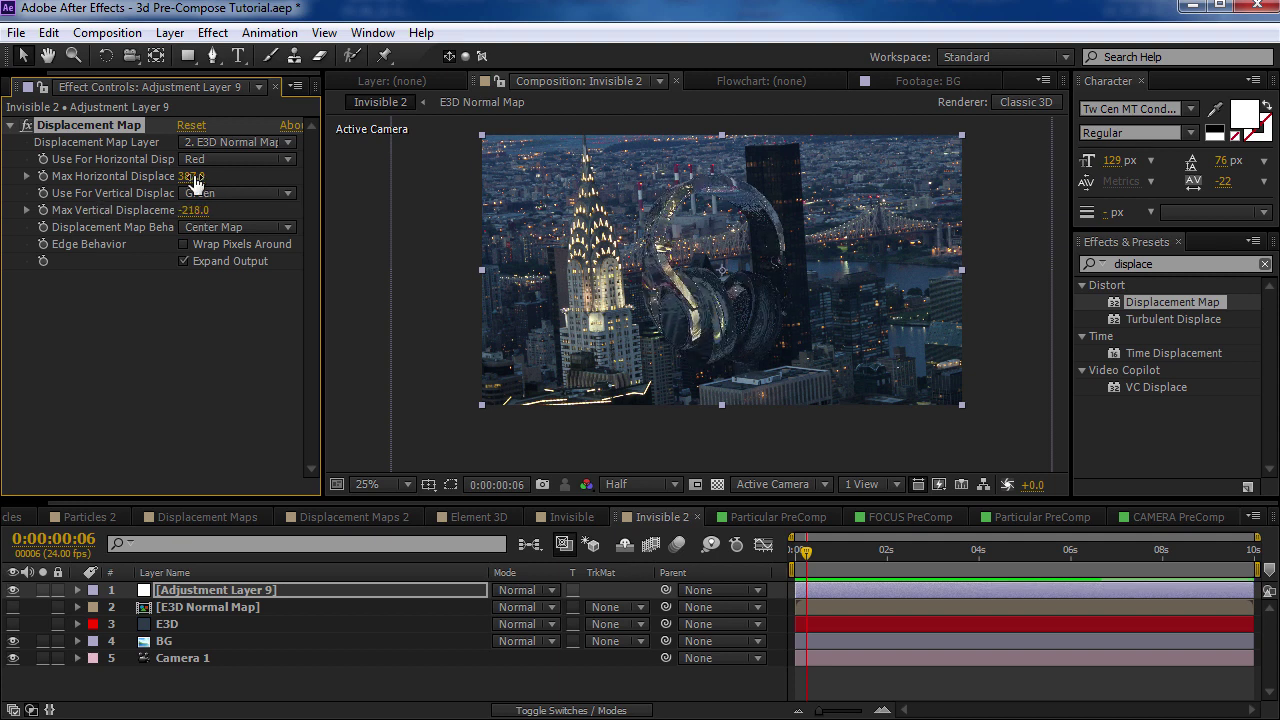
drag(195, 176, 230, 177)
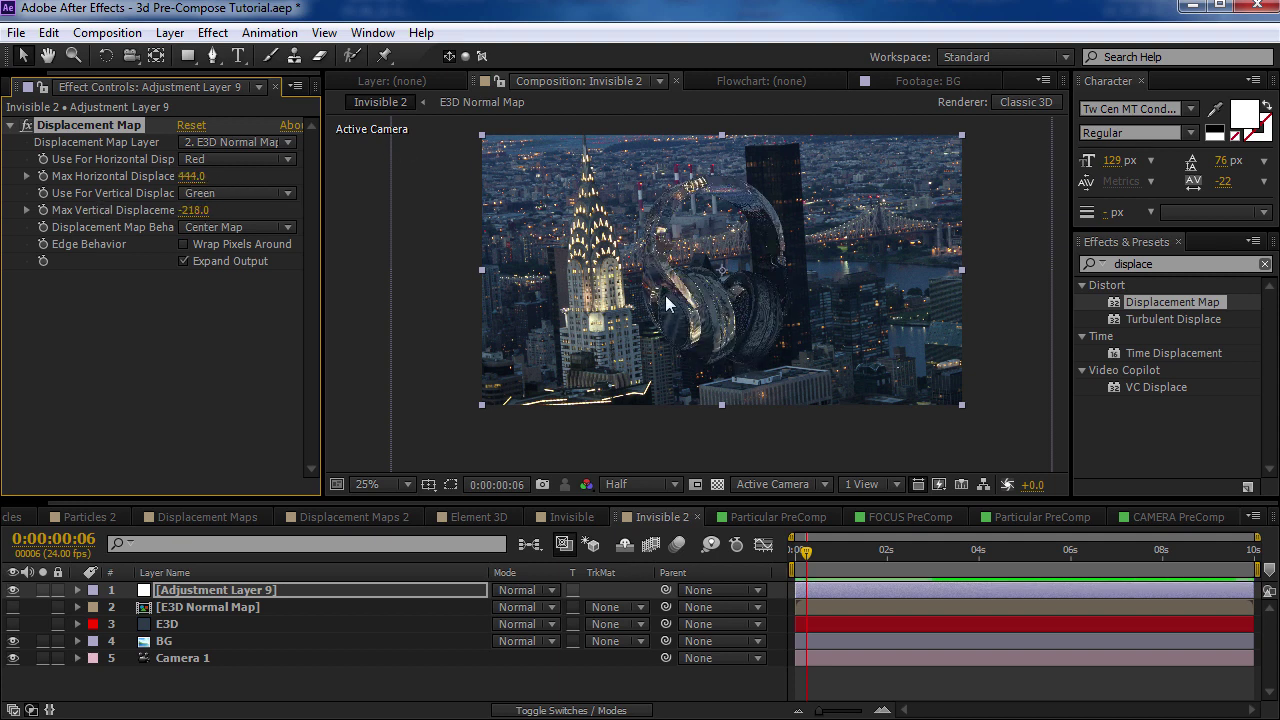
In the E3D Normal Map precomp, add an adjustment layer with Fast Blur set to 12.7.
double_click(198, 606)
click(190, 590)
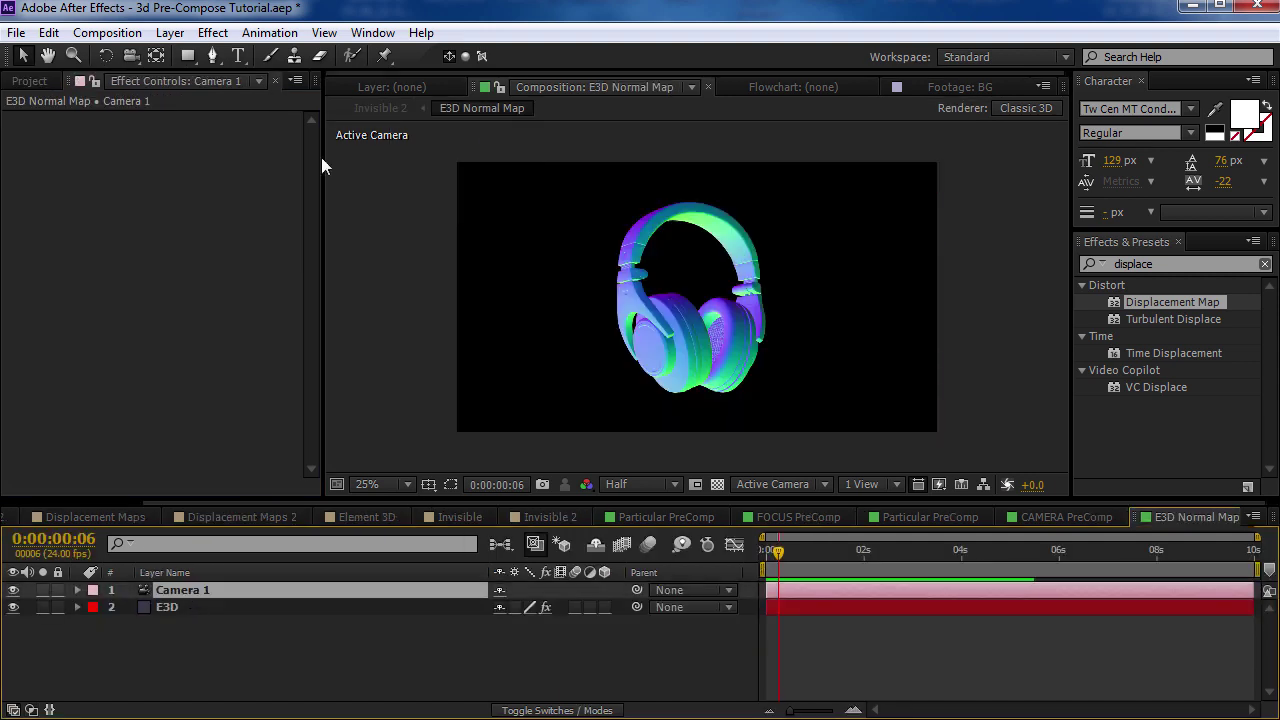
click(170, 32)
mouse_move(200, 51)
click(671, 186)
click(212, 32)
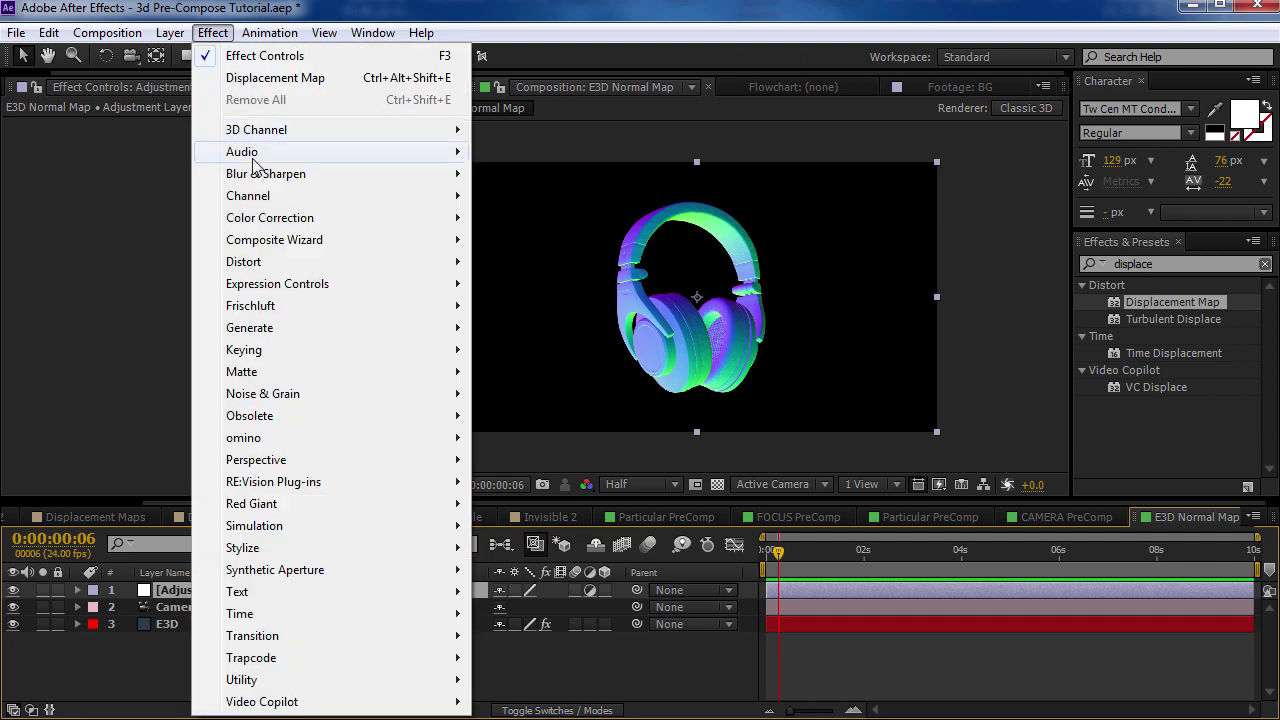
mouse_move(253, 173)
click(545, 393)
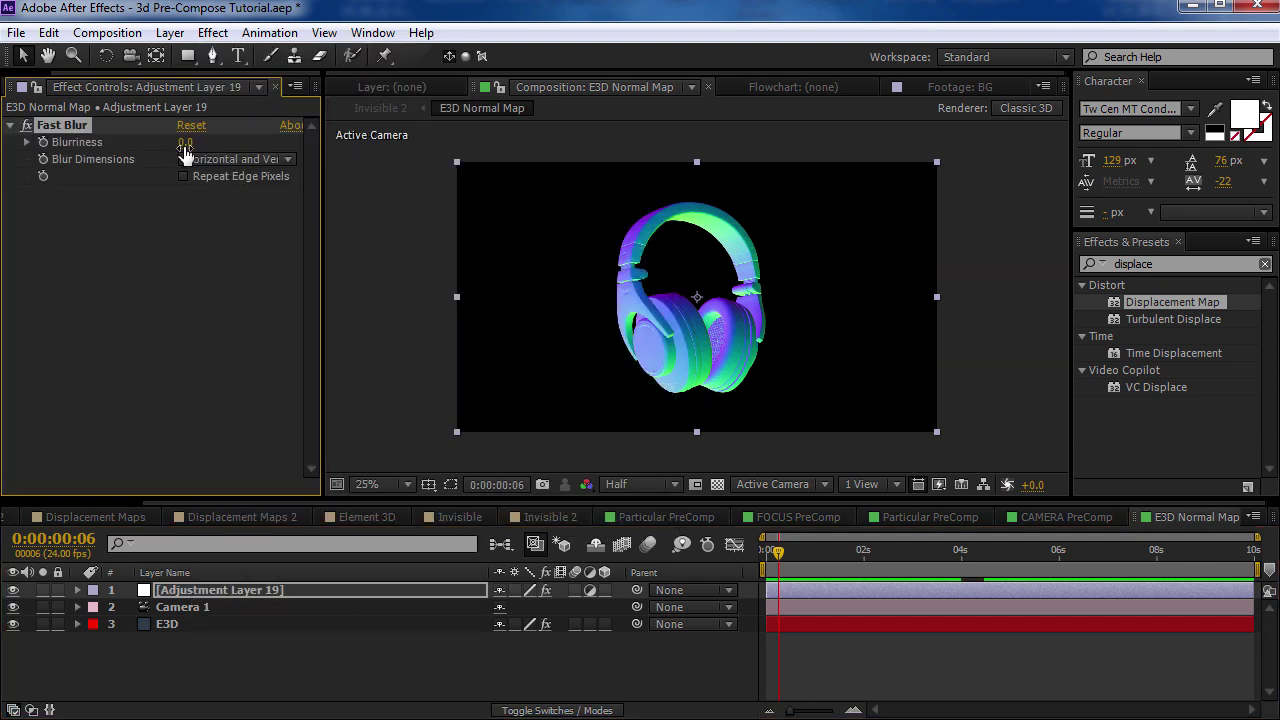
drag(185, 143, 880, 430)
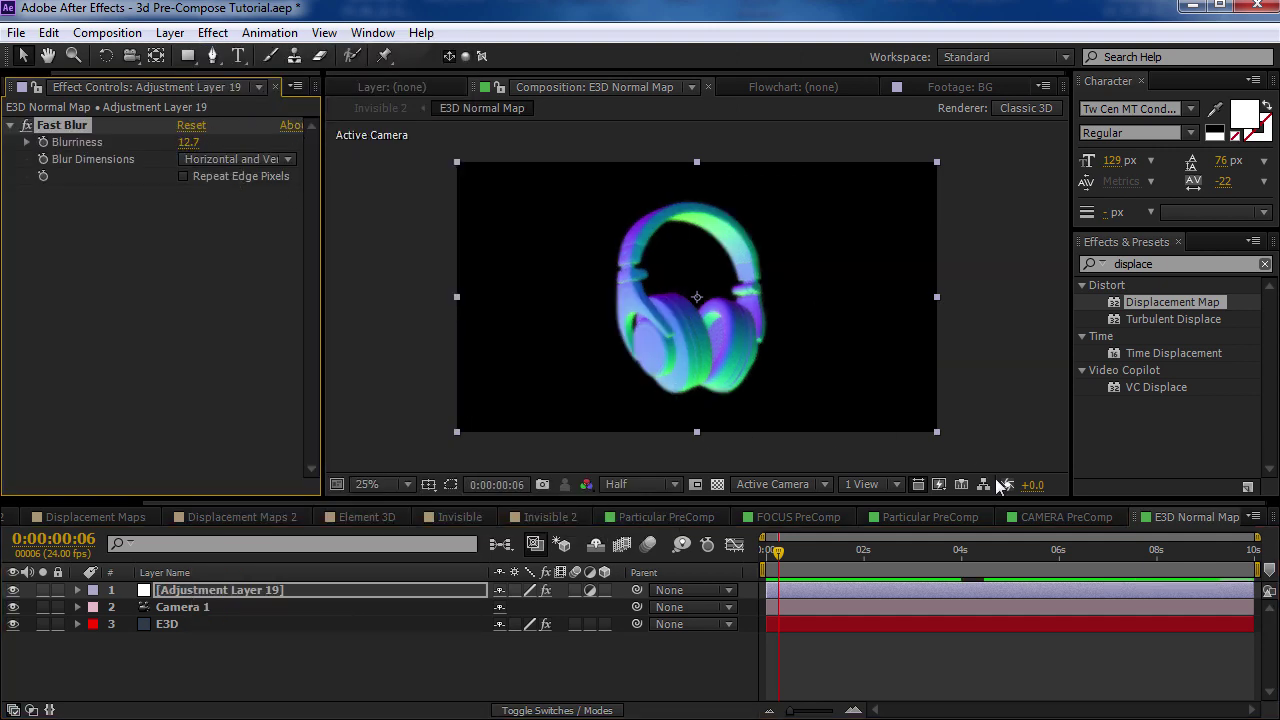
Back in Invisible 2, orbit the invisible headphones and review the Element and Displacement Map settings.
click(550, 517)
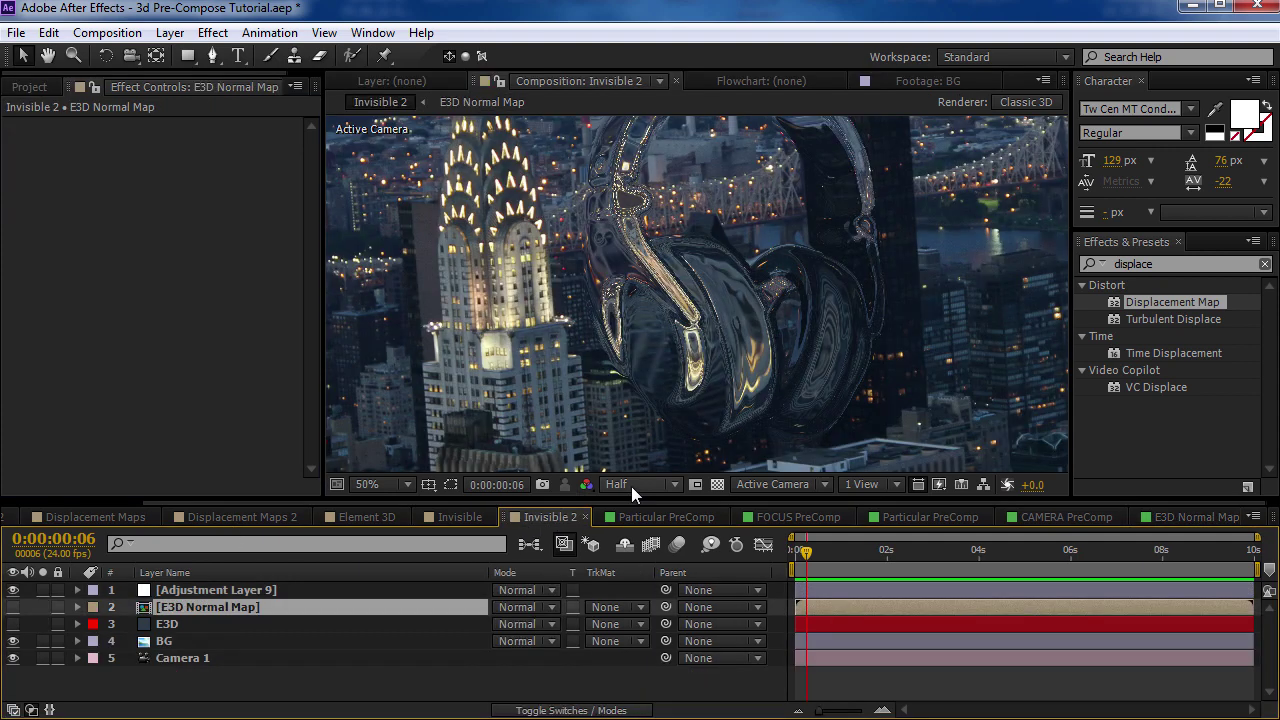
key(c)
drag(737, 278, 708, 268)
click(186, 625)
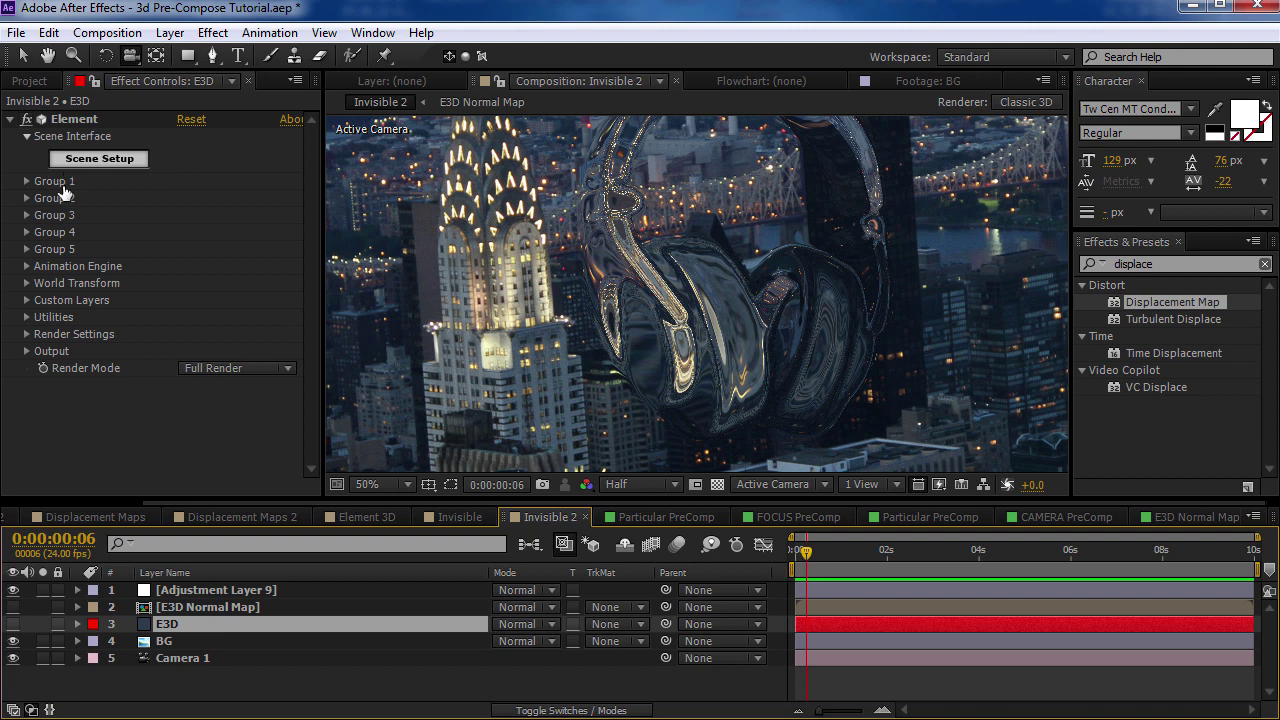
click(200, 590)
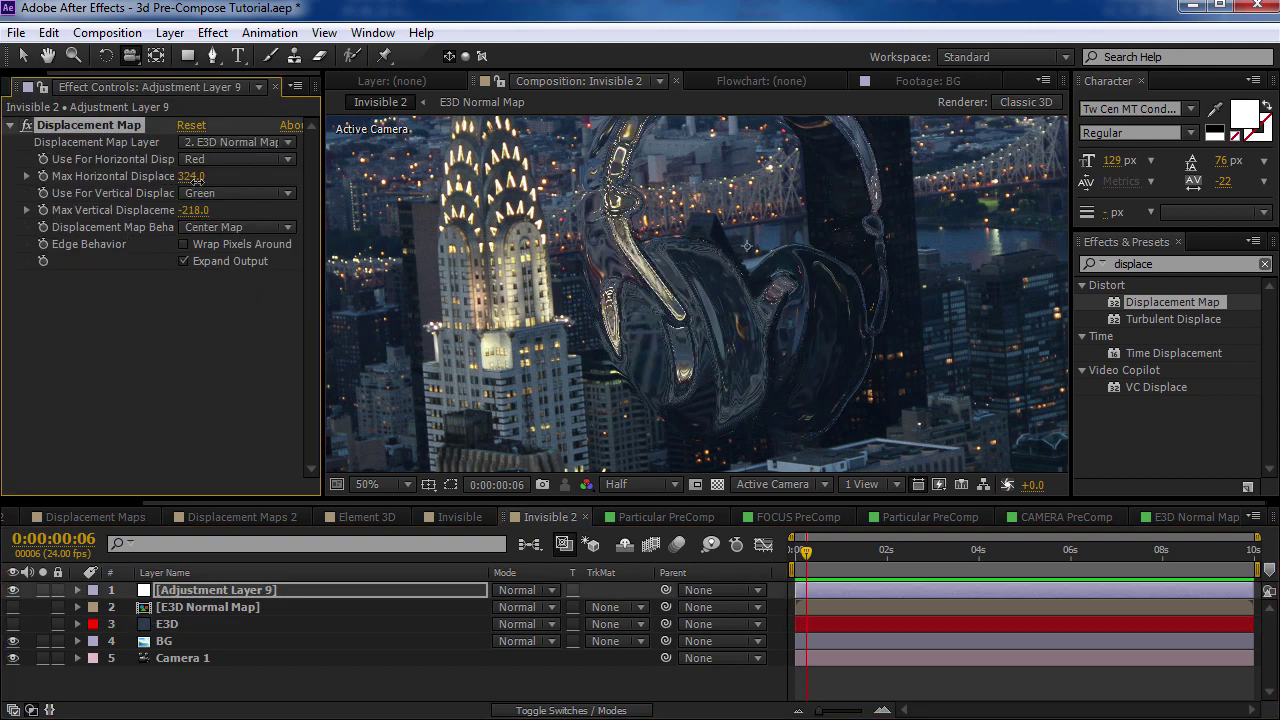
key(grave)
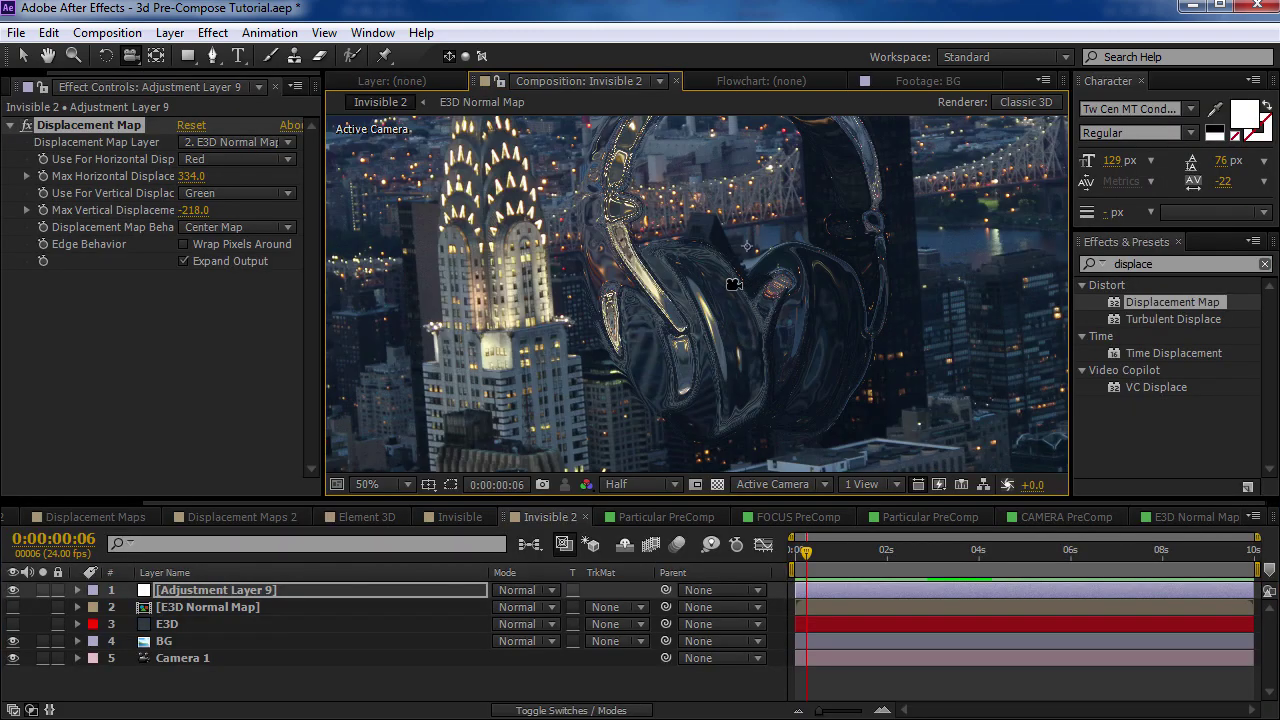
key(grave)
key(h)
drag(761, 354, 739, 357)
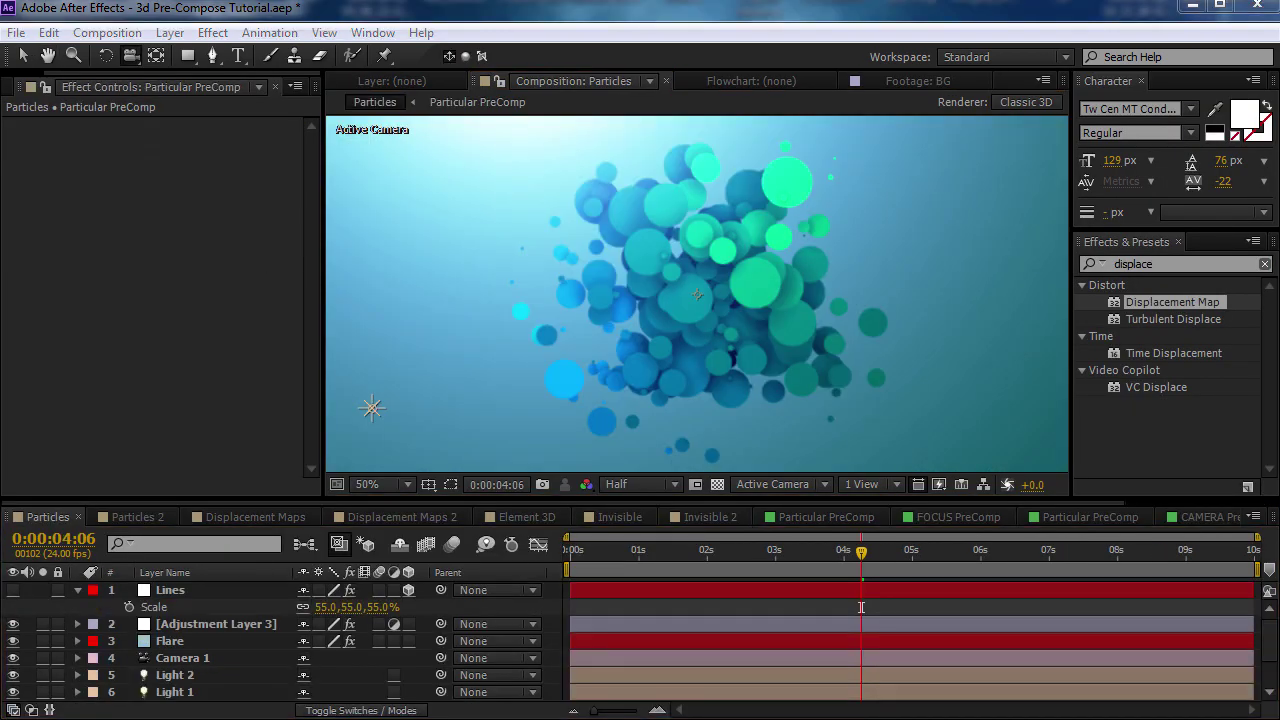
In Displacement Maps, select the six White Solid 11 fire layers, briefly soloing them to check.
click(256, 516)
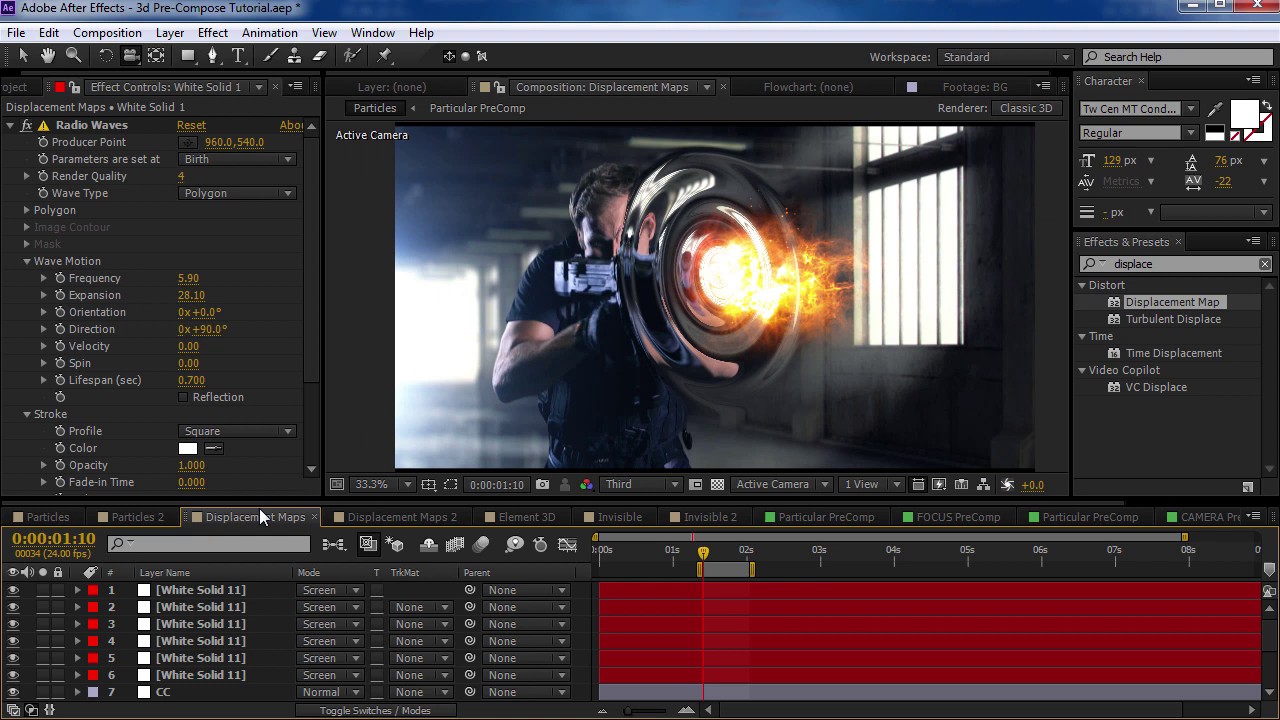
click(214, 592)
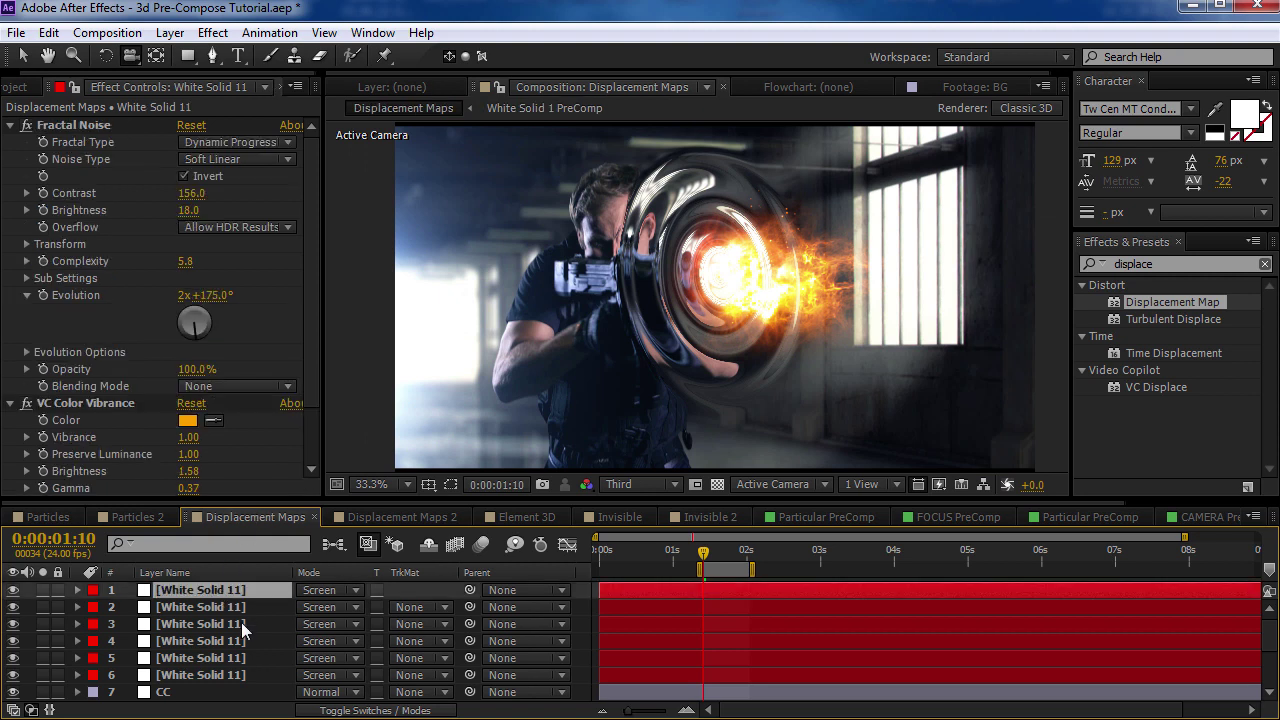
shift+click(196, 679)
click(43, 675)
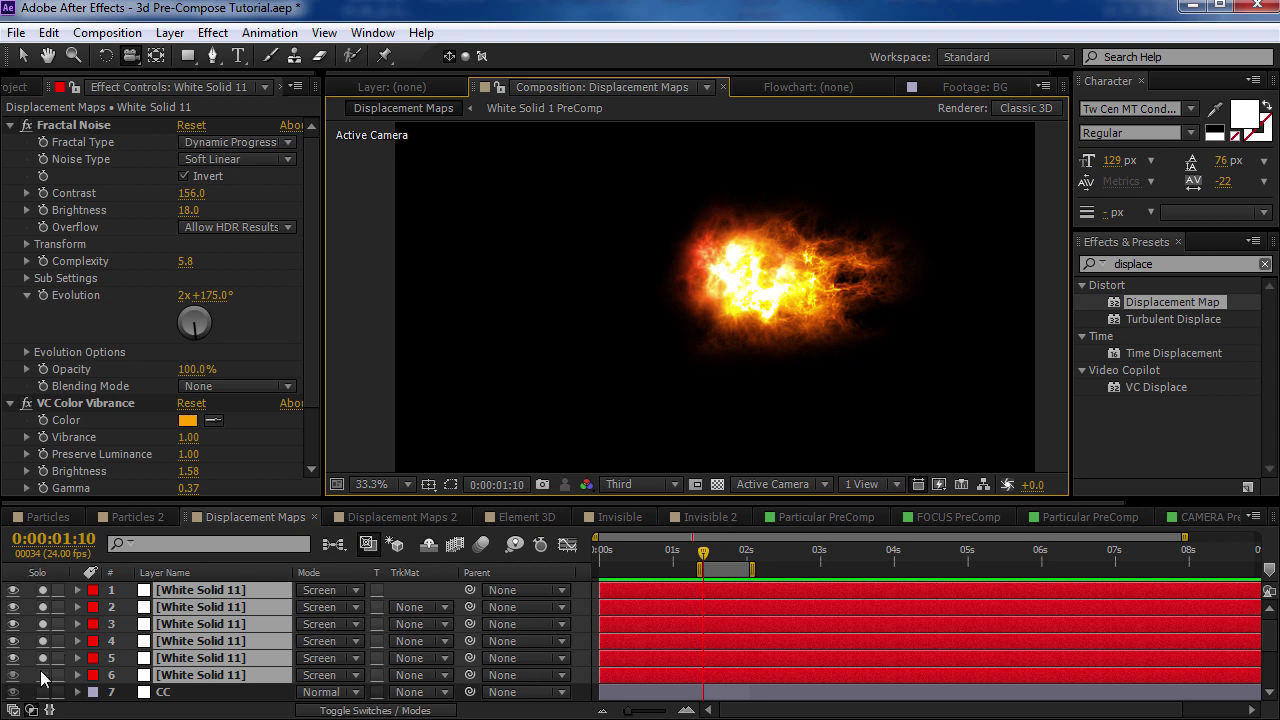
drag(43, 677, 43, 590)
Run the 3D Pre-Compose script on them with Lights unchecked, keeping the camera.
click(18, 34)
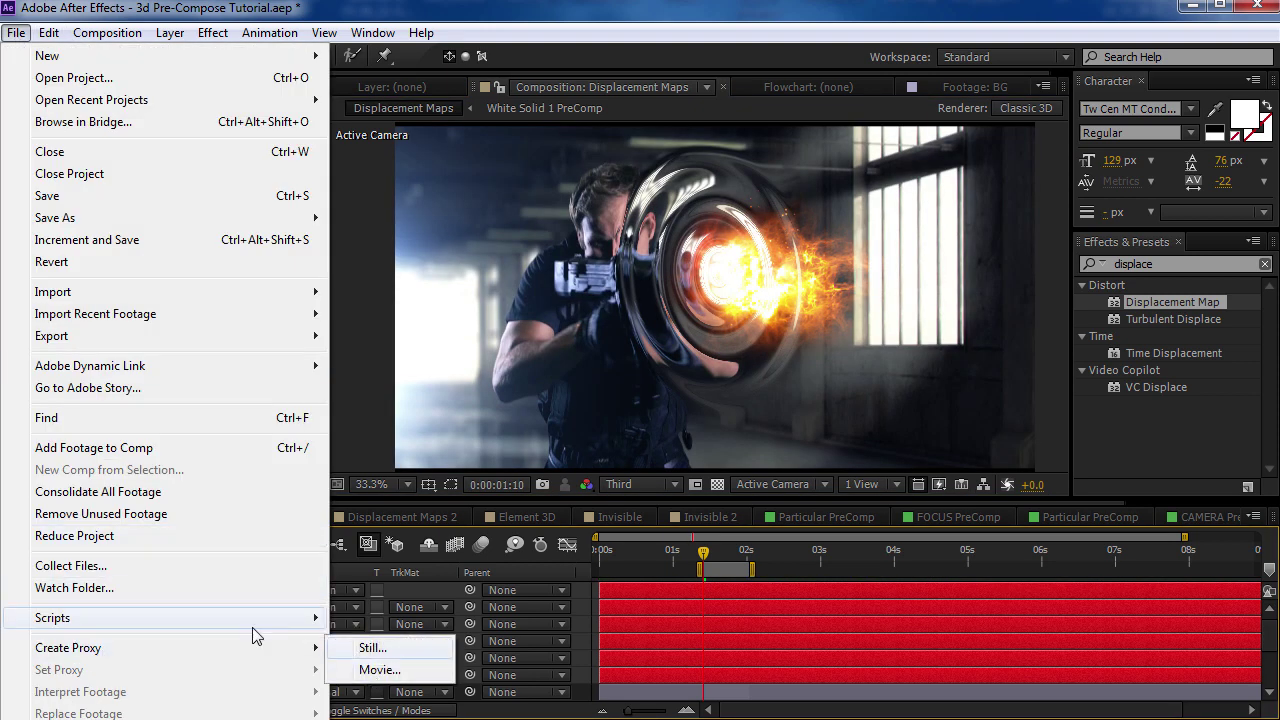
mouse_move(297, 619)
click(412, 664)
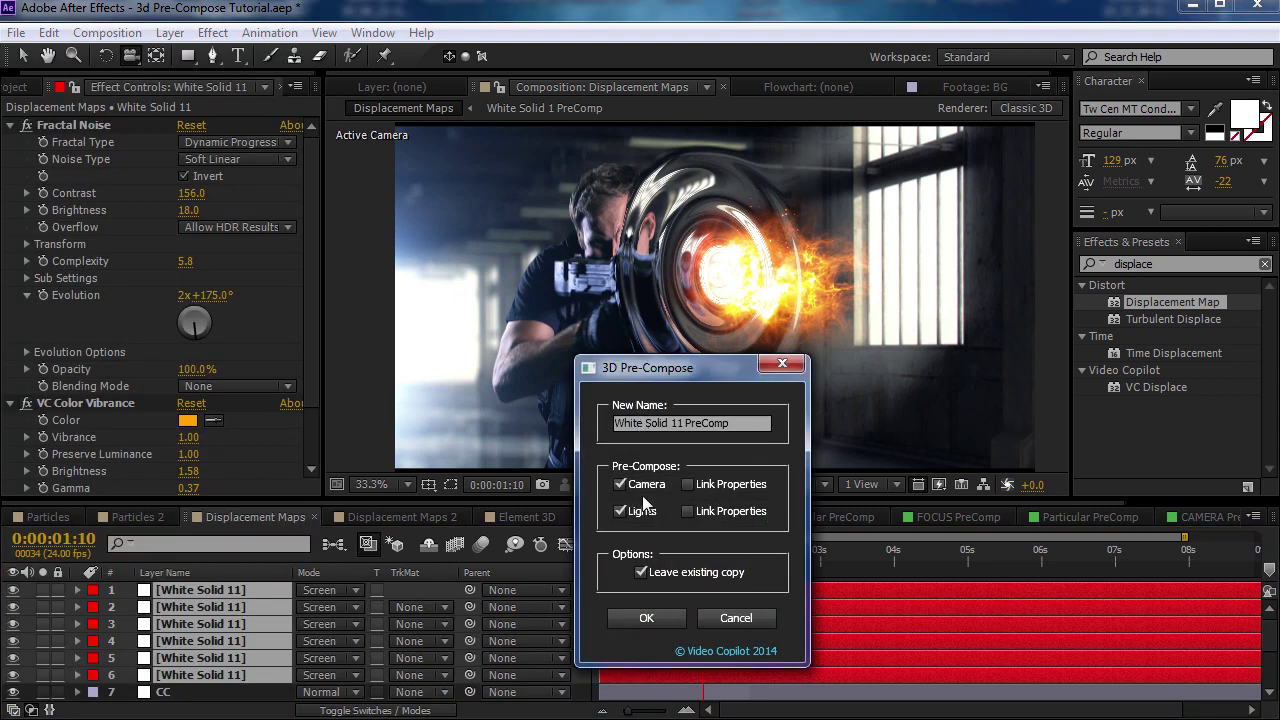
click(621, 511)
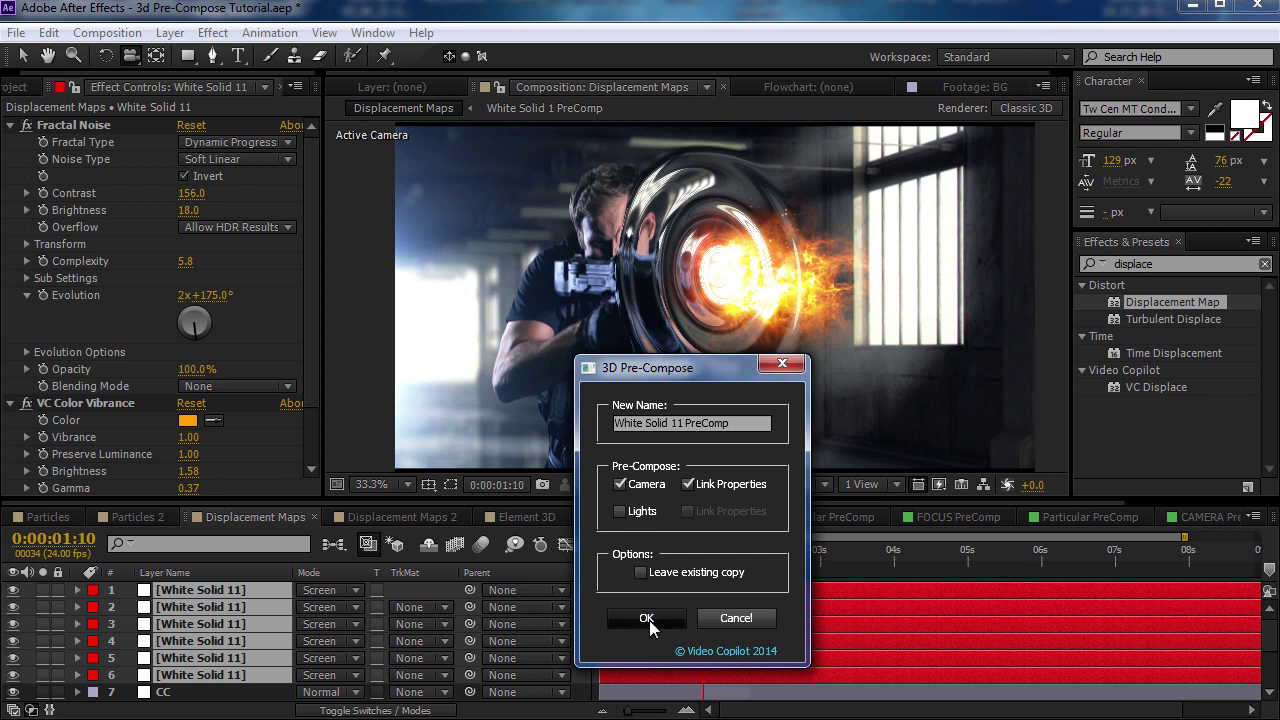
click(647, 619)
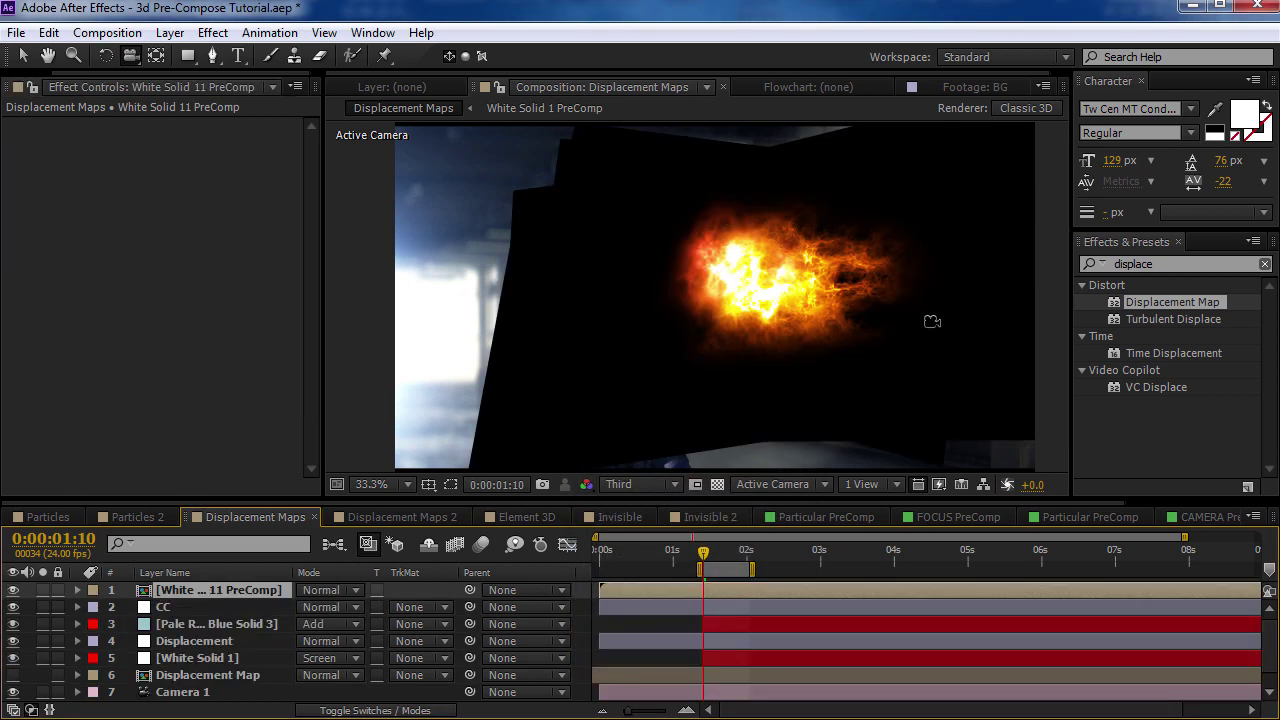
Apply VC Color Vibrance to the fire precomp and set its colour to blue (H 205).
click(212, 32)
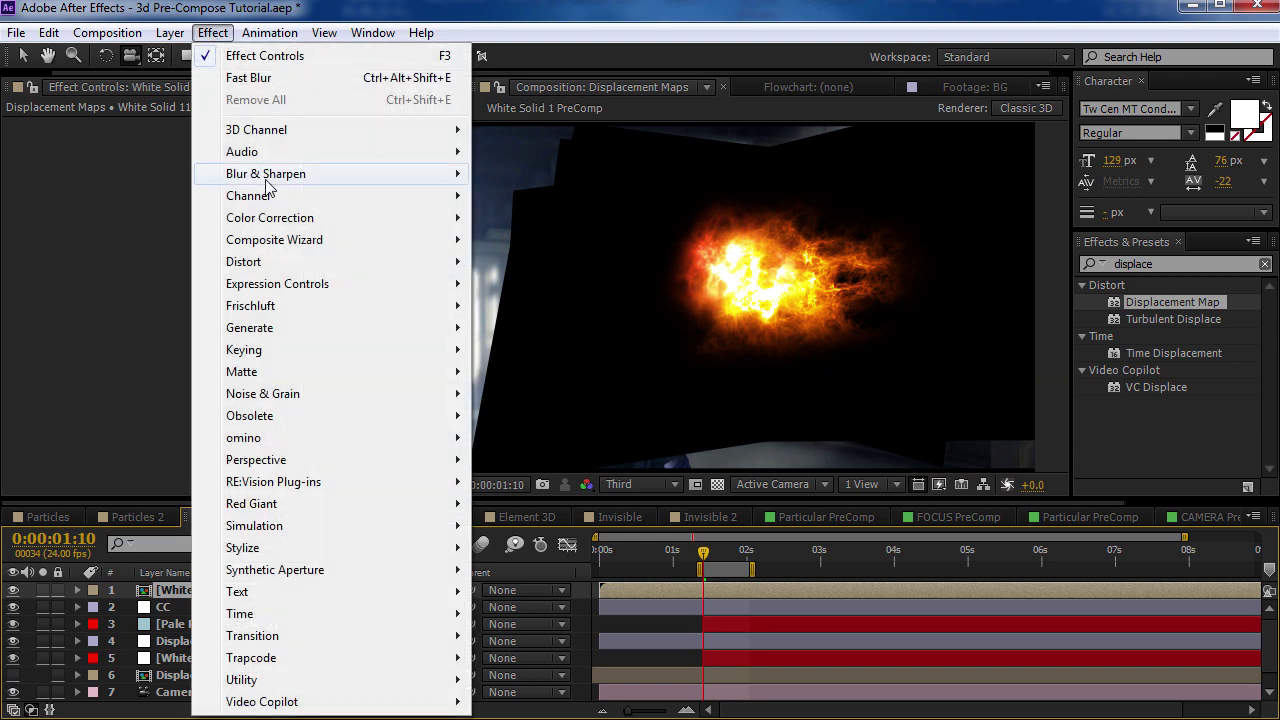
mouse_move(324, 229)
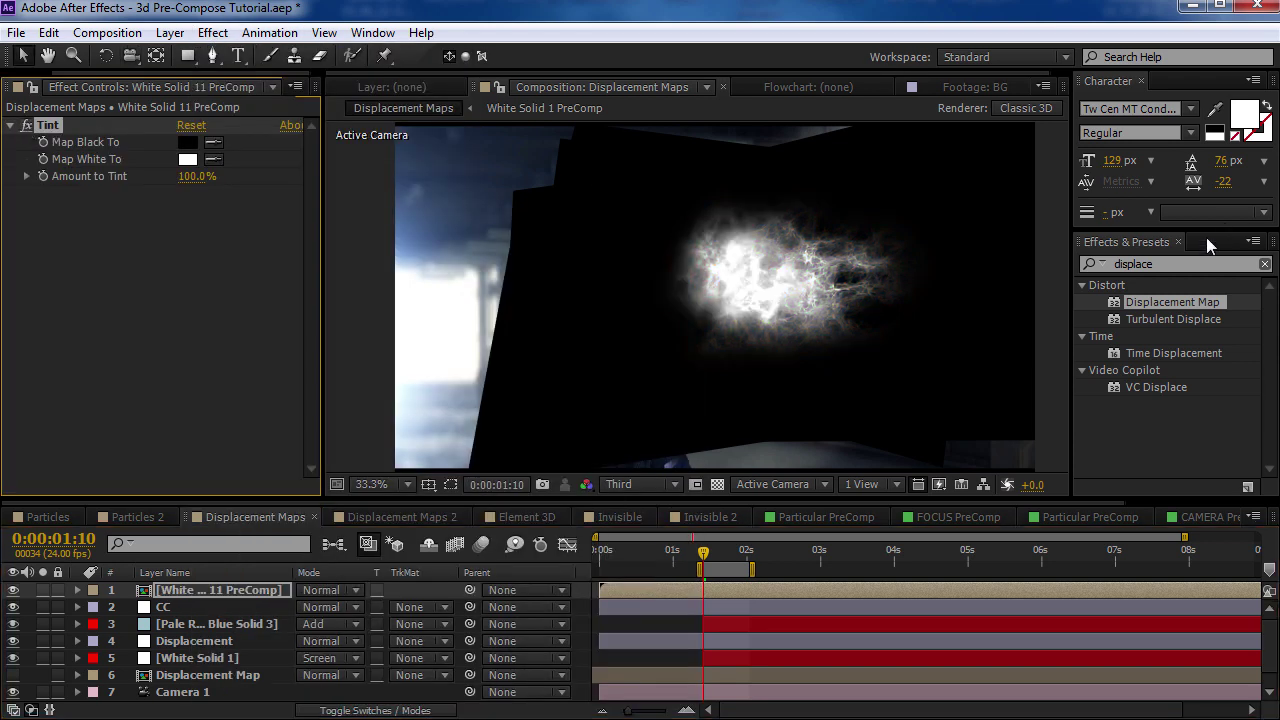
click(1210, 245)
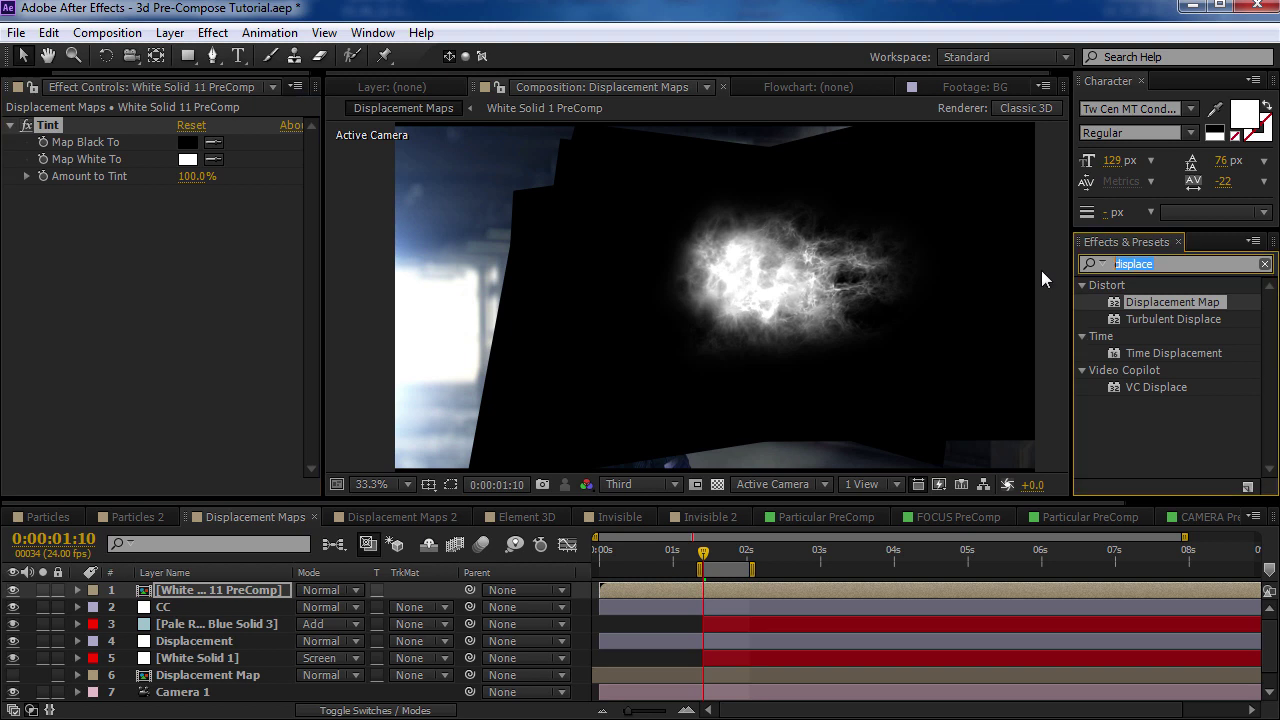
text(vc co)
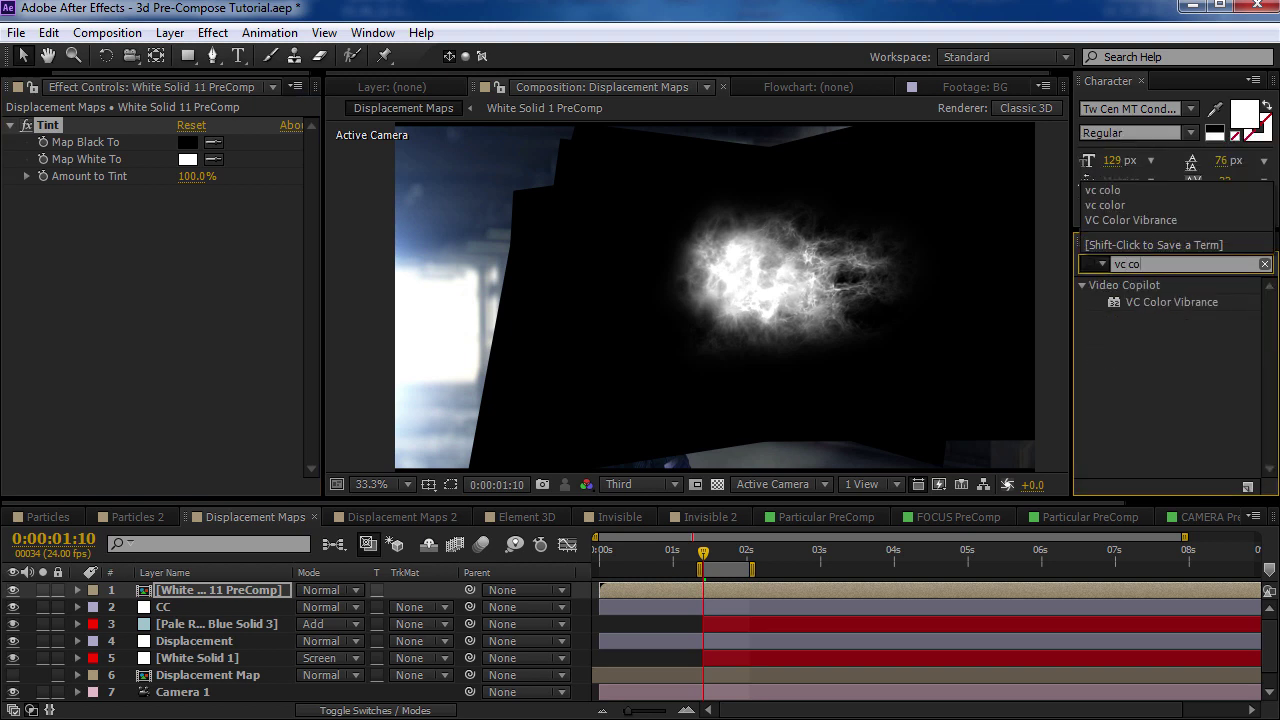
drag(1170, 302, 203, 282)
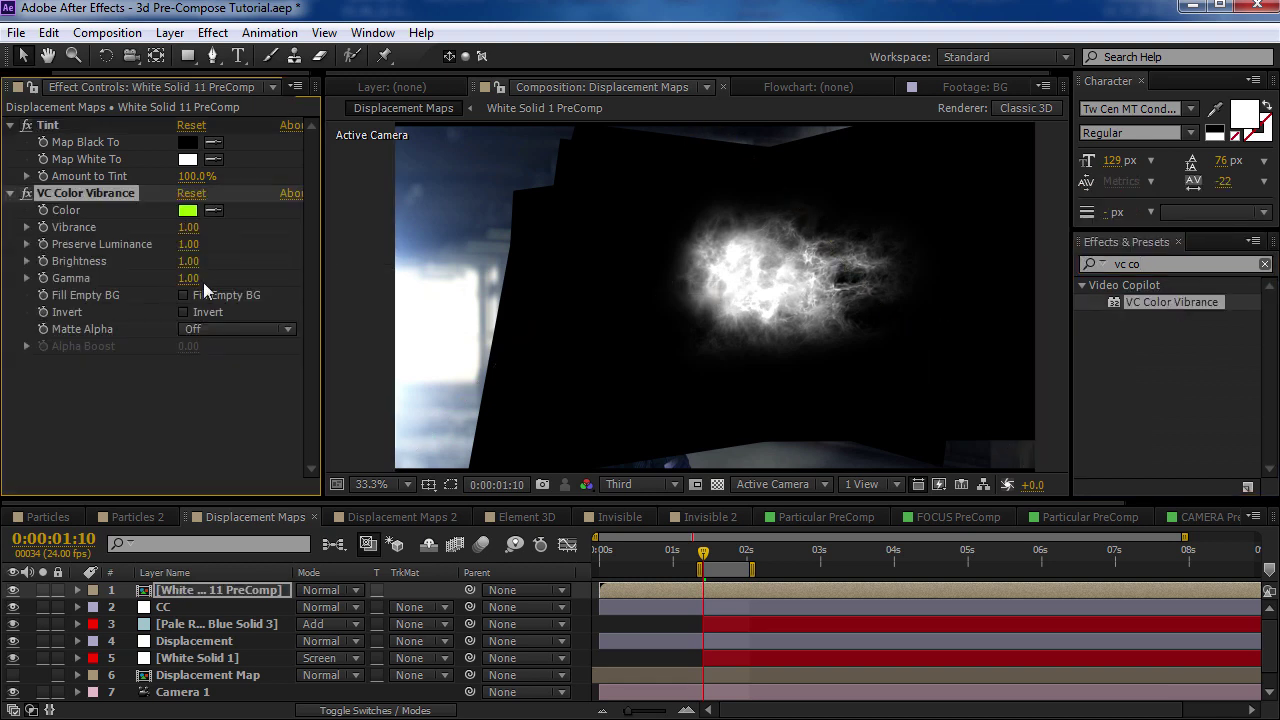
click(188, 211)
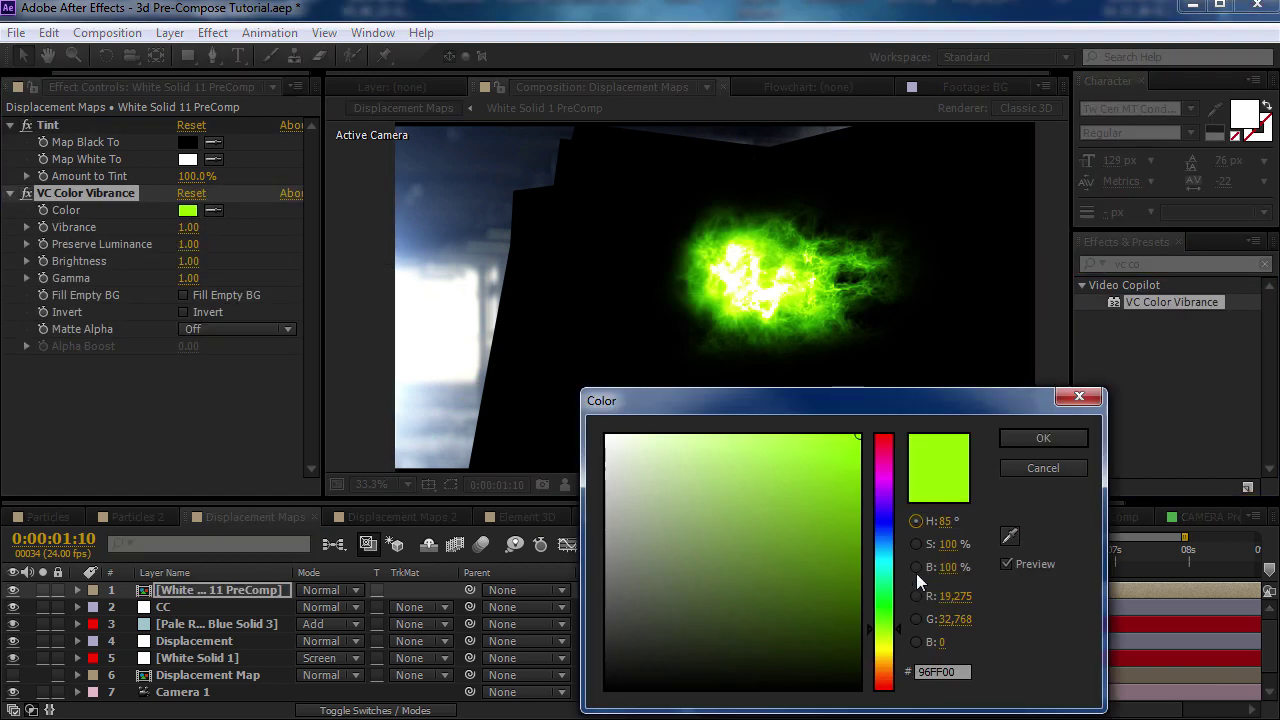
drag(884, 600, 878, 542)
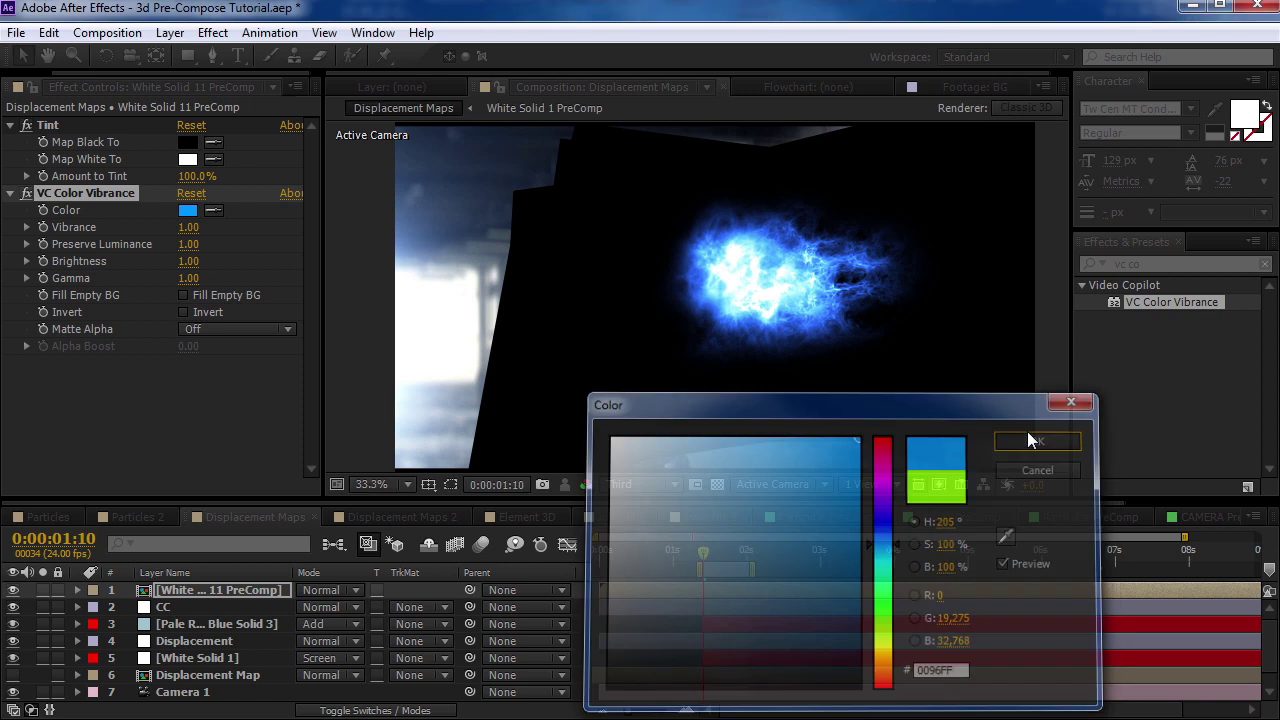
click(1043, 438)
Set the precomp's blend mode to Screen and orbit to preview the blue flash.
click(340, 590)
click(395, 465)
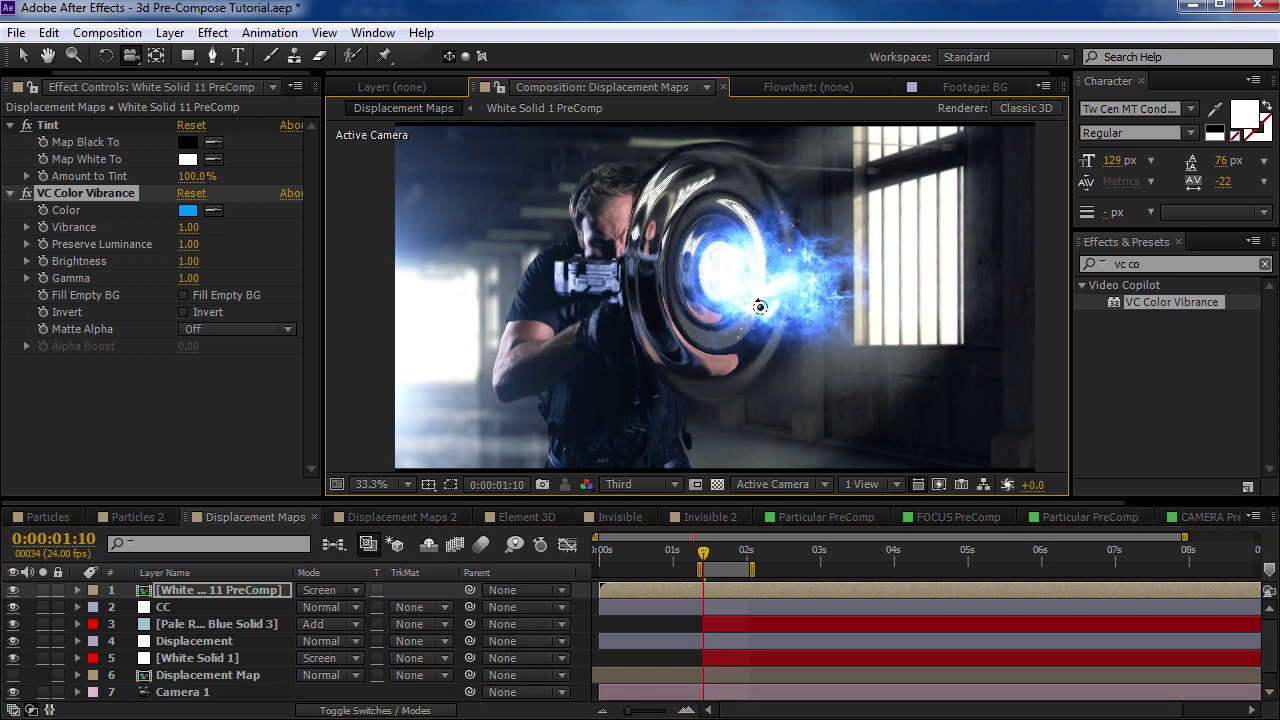
drag(760, 307, 806, 368)
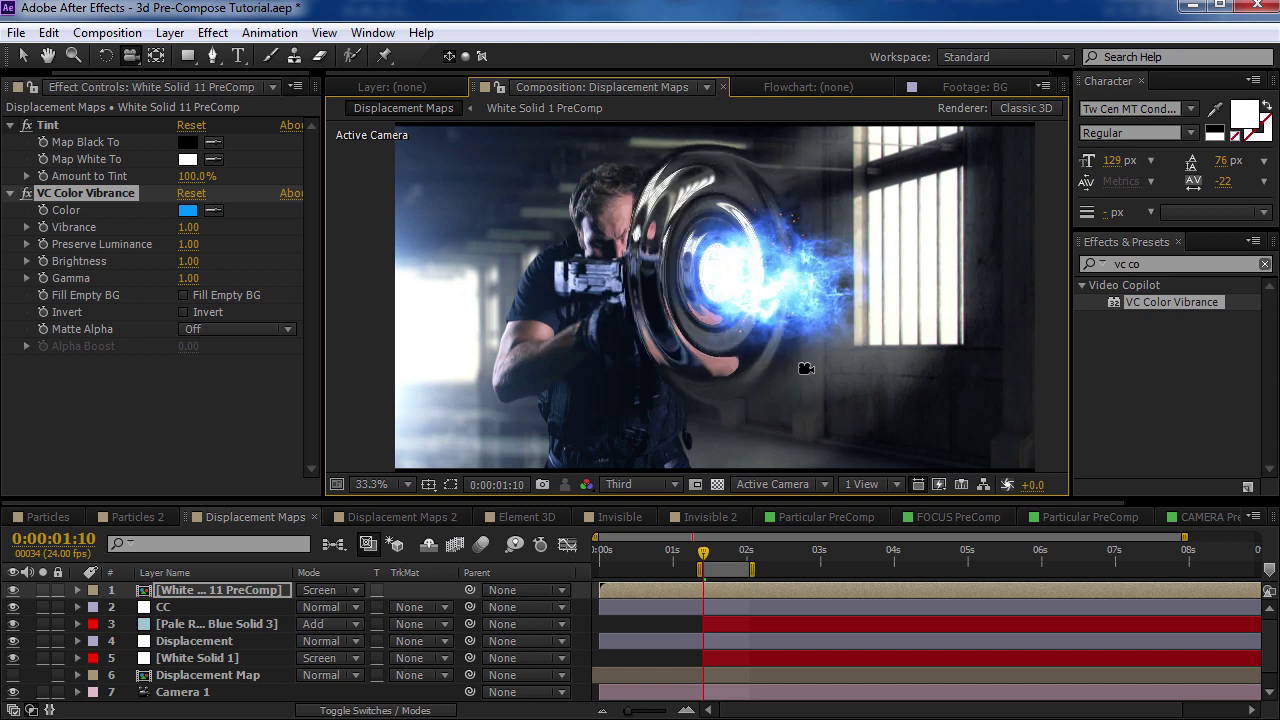